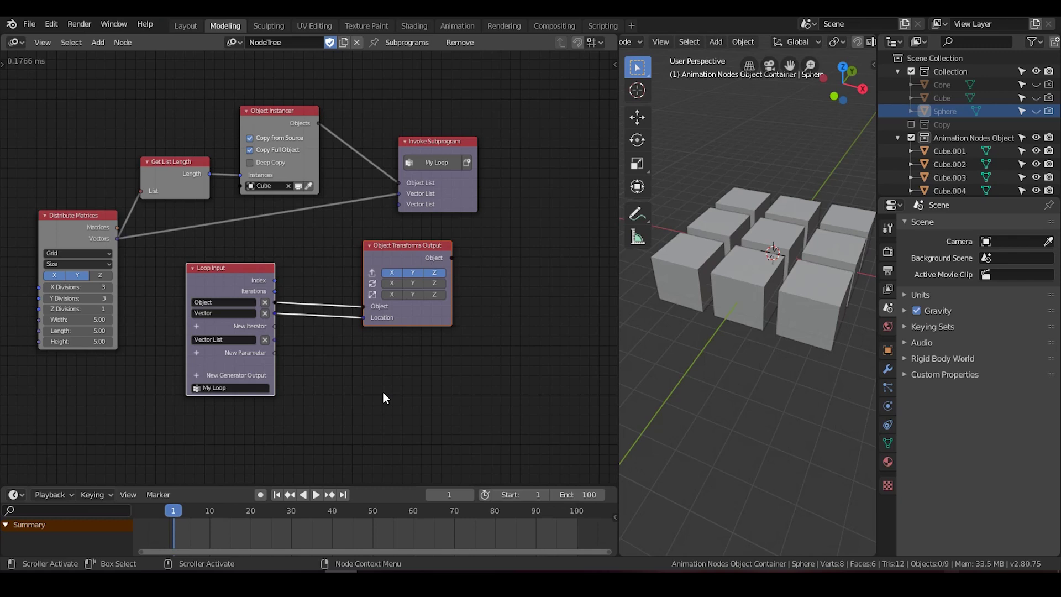
Move the Loop Input node lower and place the Object Transforms Output node just below the Invoke Subprogram node
middle_drag(798, 280, 778, 299)
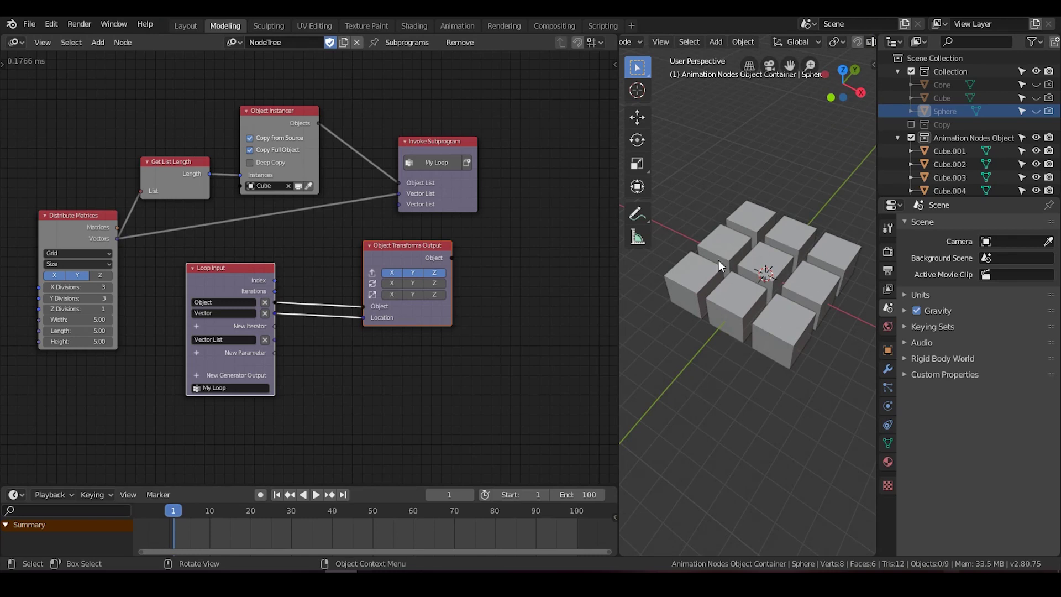
middle_drag(380, 353, 384, 341)
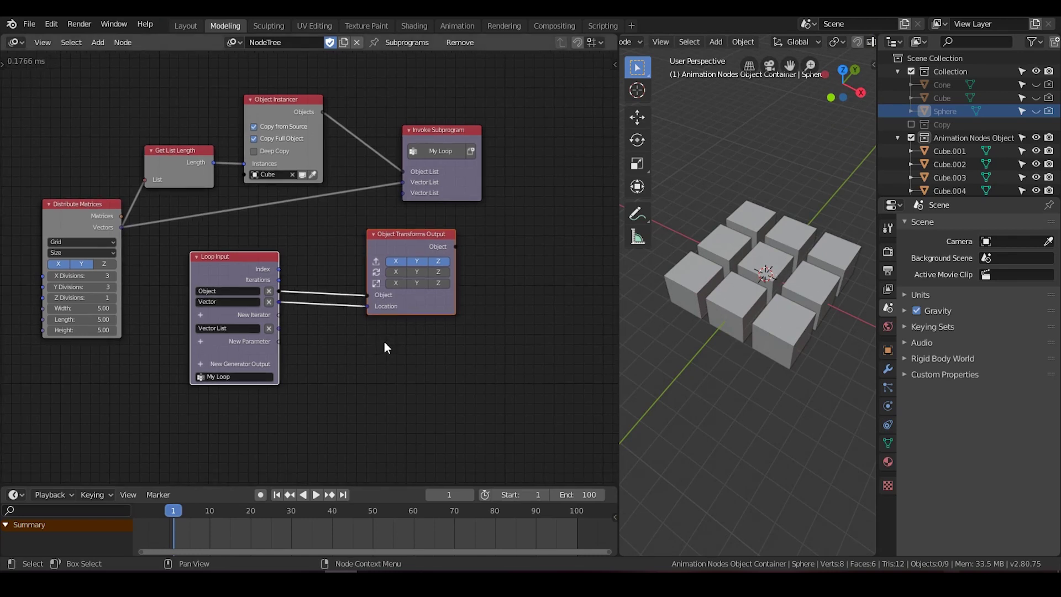
scroll(313, 282, up, 1)
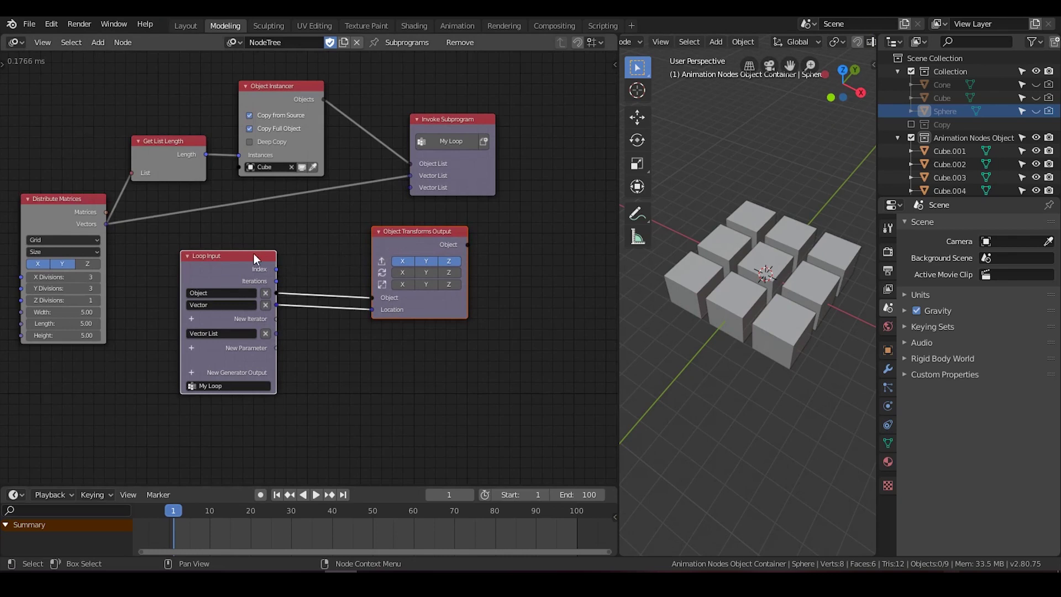
drag(253, 253, 246, 286)
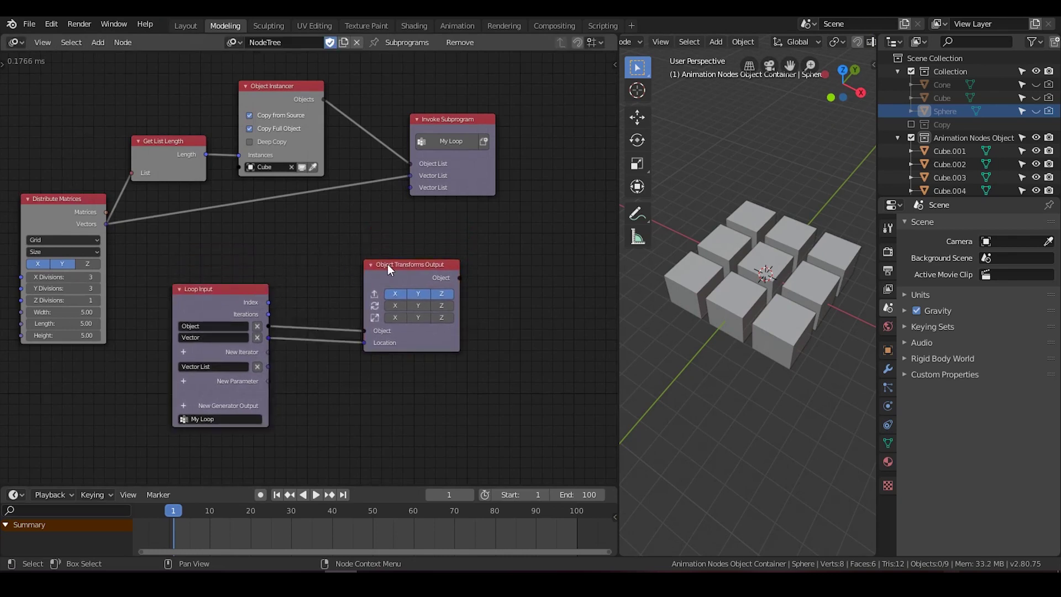
drag(387, 264, 443, 225)
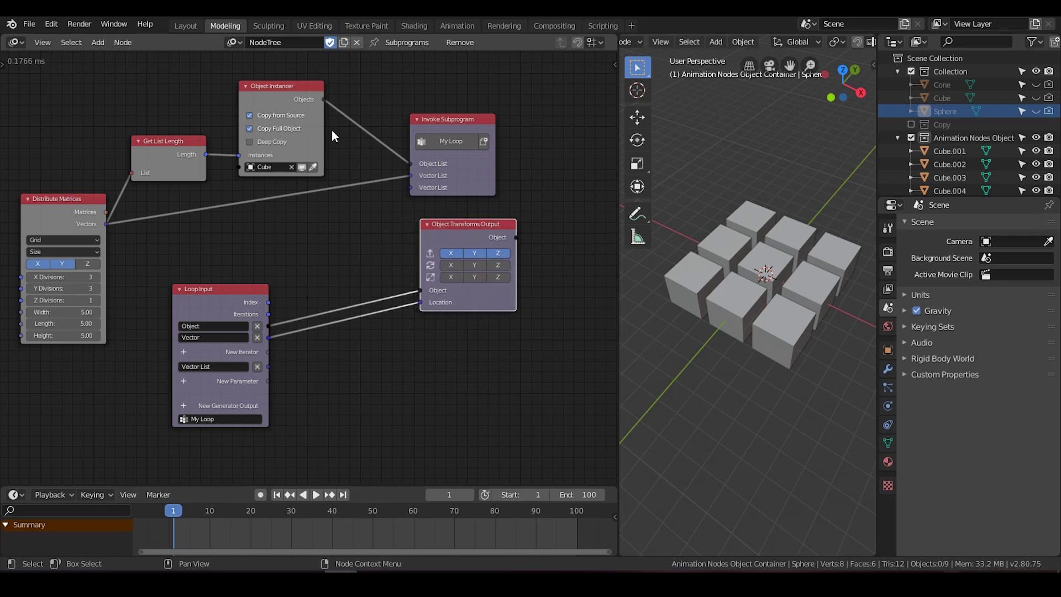
Connect the Object Instancer's Objects and the Distribute Matrices' Vectors directly to the Object Transforms Output's object and location inputs
drag(324, 99, 422, 290)
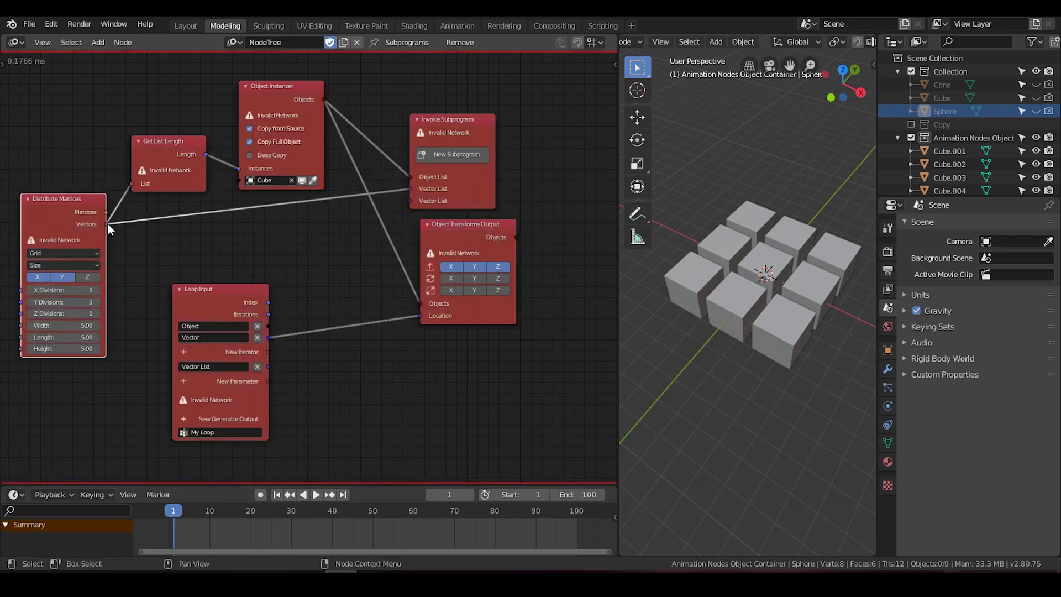
drag(107, 224, 423, 315)
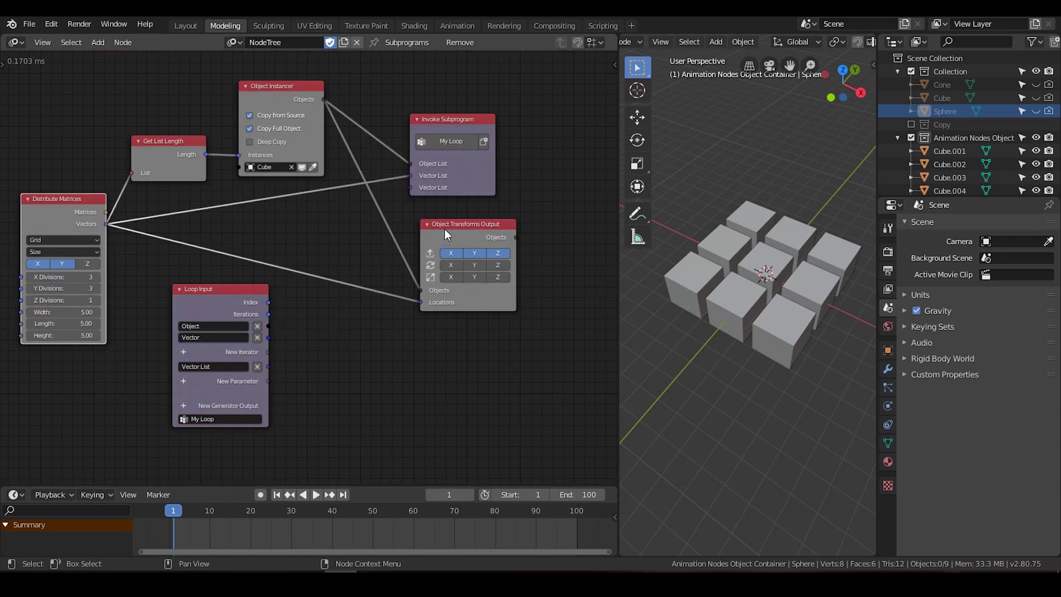
drag(444, 229, 444, 224)
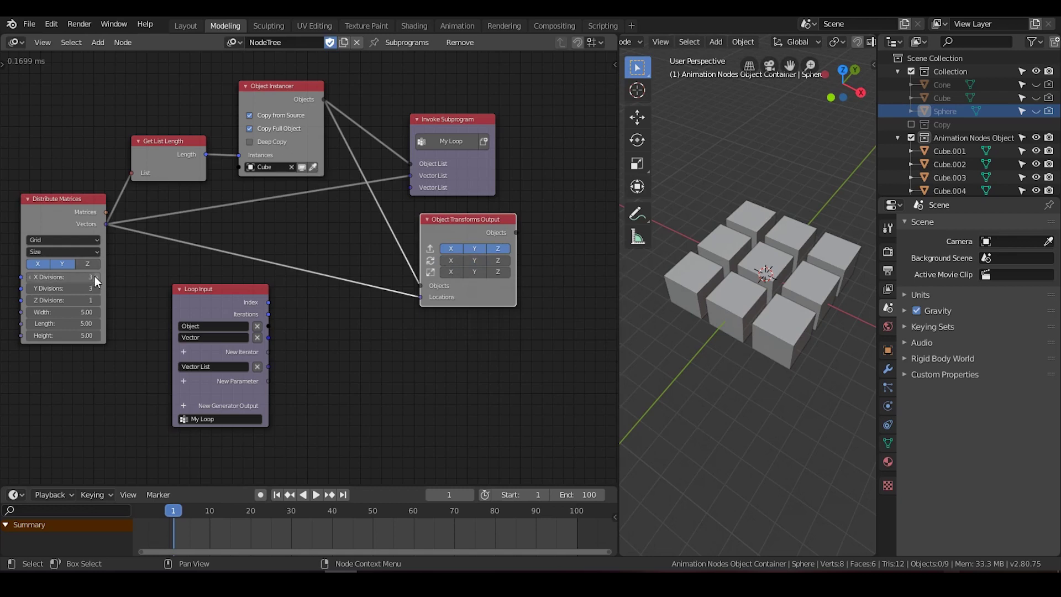
drag(95, 276, 105, 276)
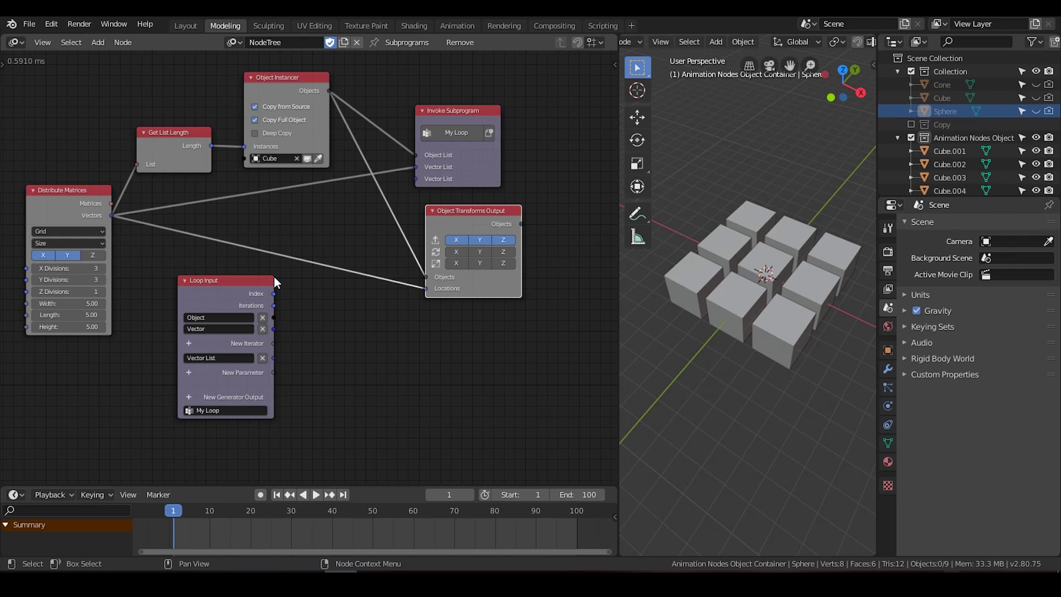
Attach a Viewer node to the Object Instancer's Objects output and place it beside the Invoke Subprogram node
middle_drag(343, 194, 291, 224)
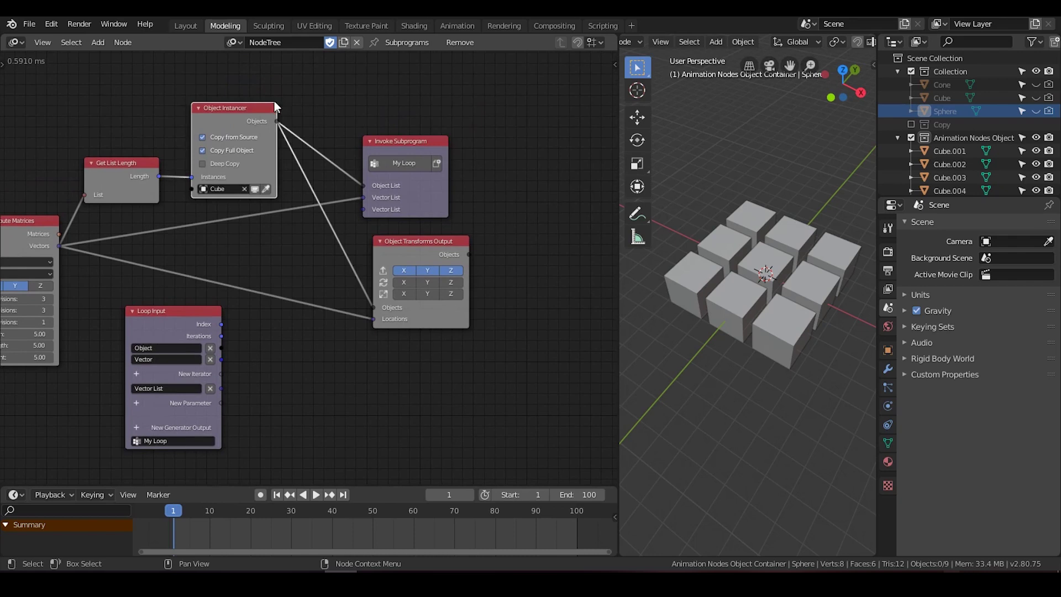
click(273, 118)
key(w)
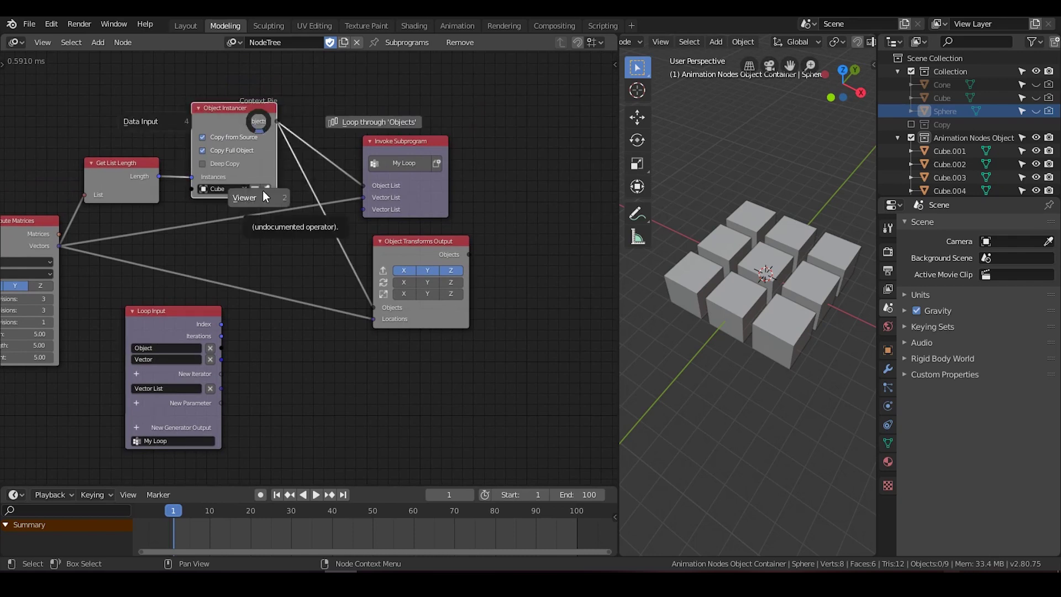
click(263, 190)
click(469, 95)
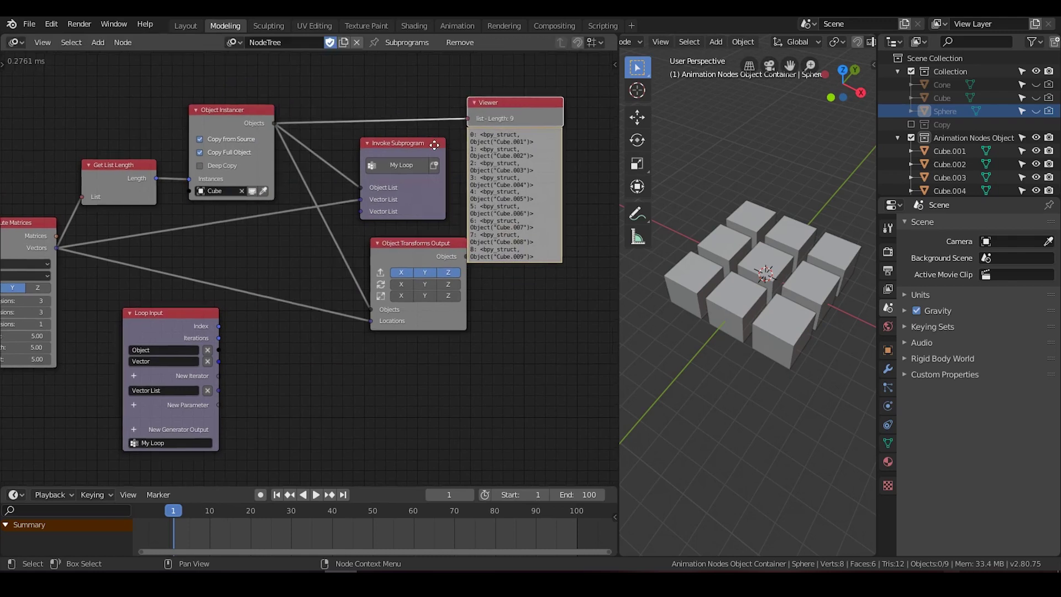
scroll(470, 177, up, 2)
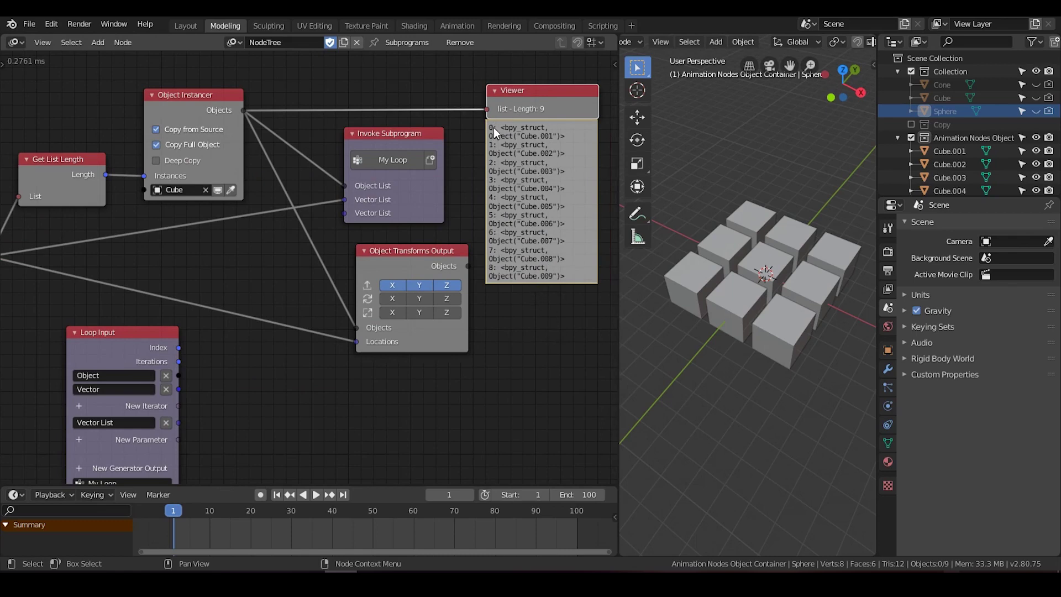
Move the Loop Input node further down to free space below the link to the Object Transforms Output
middle_drag(502, 280, 507, 224)
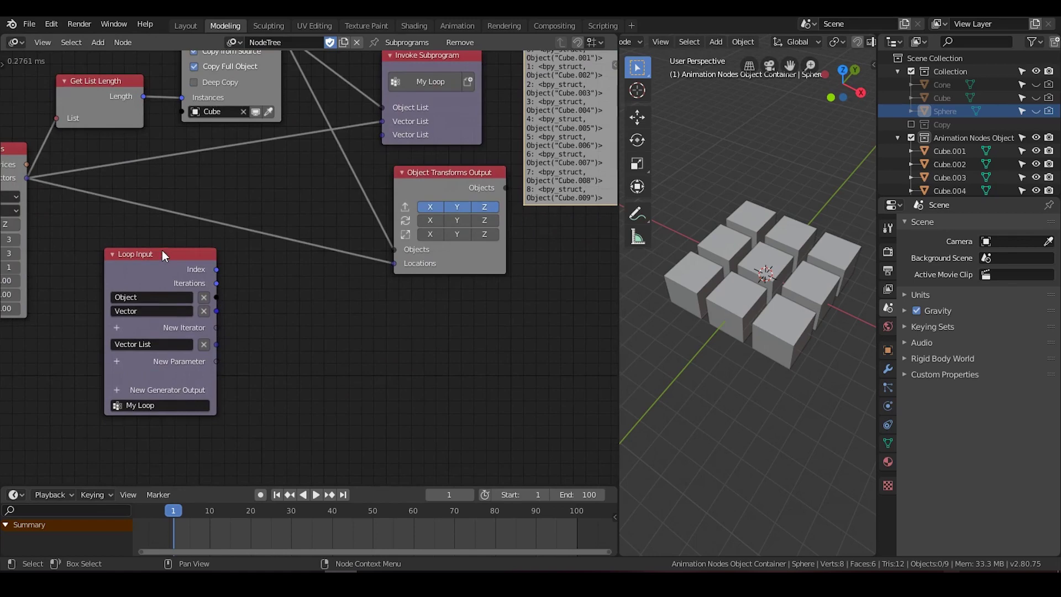
drag(168, 260, 177, 374)
middle_drag(203, 301, 233, 380)
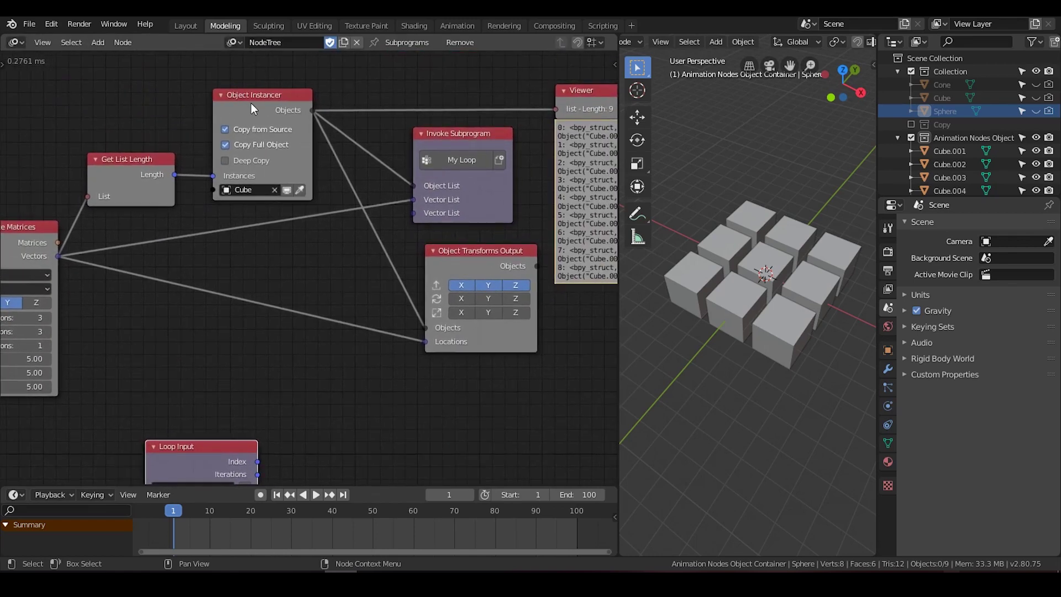
middle_drag(254, 342, 273, 339)
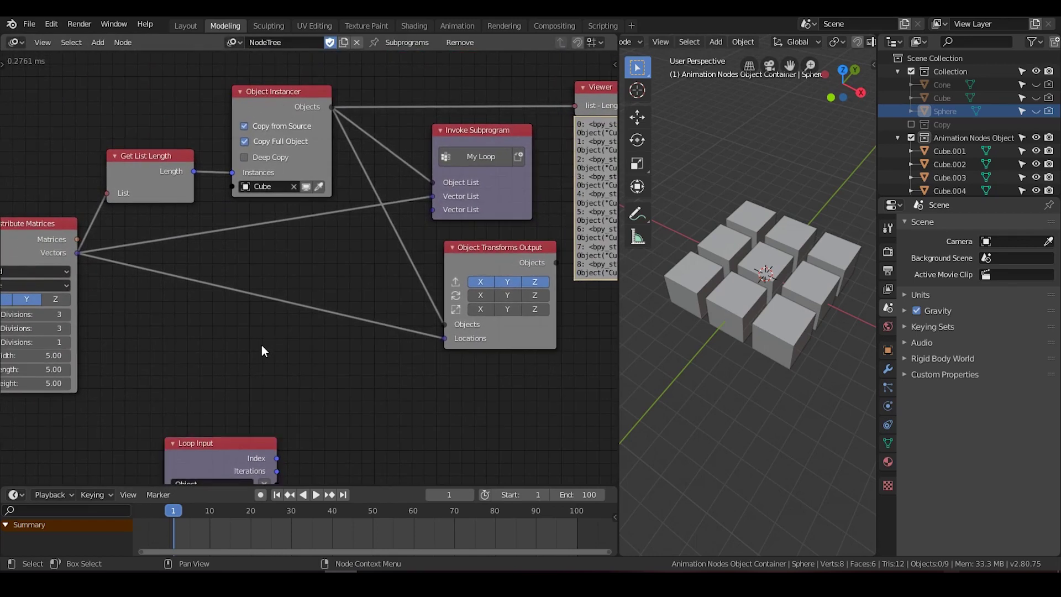
Add a Collection Info node above the Loop Input node and assign the scene's "Collection" to it
key(ctrl)
key(ctrl+a)
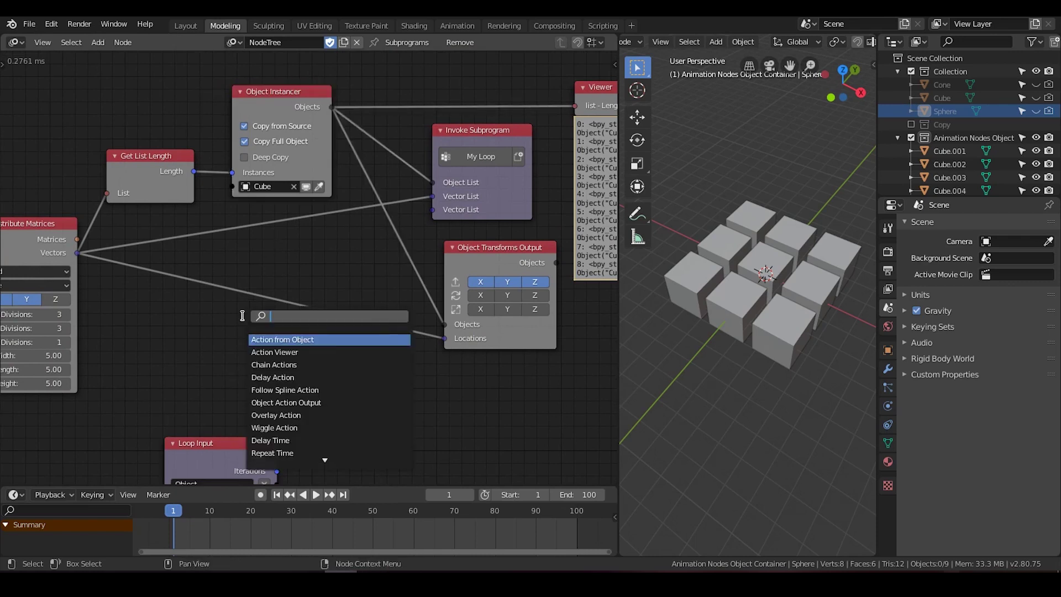
text(collection)
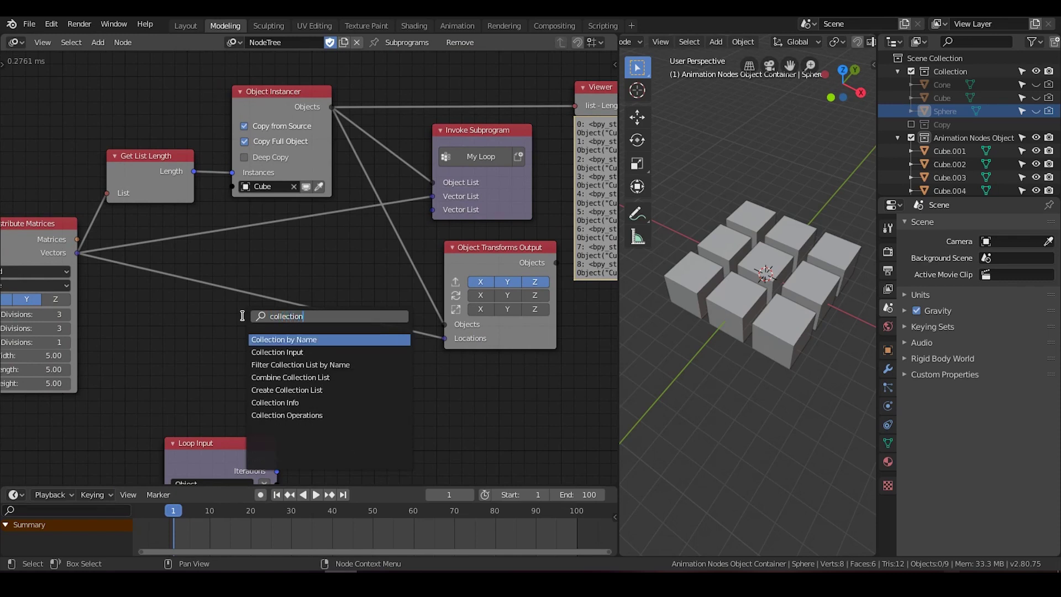
click(277, 402)
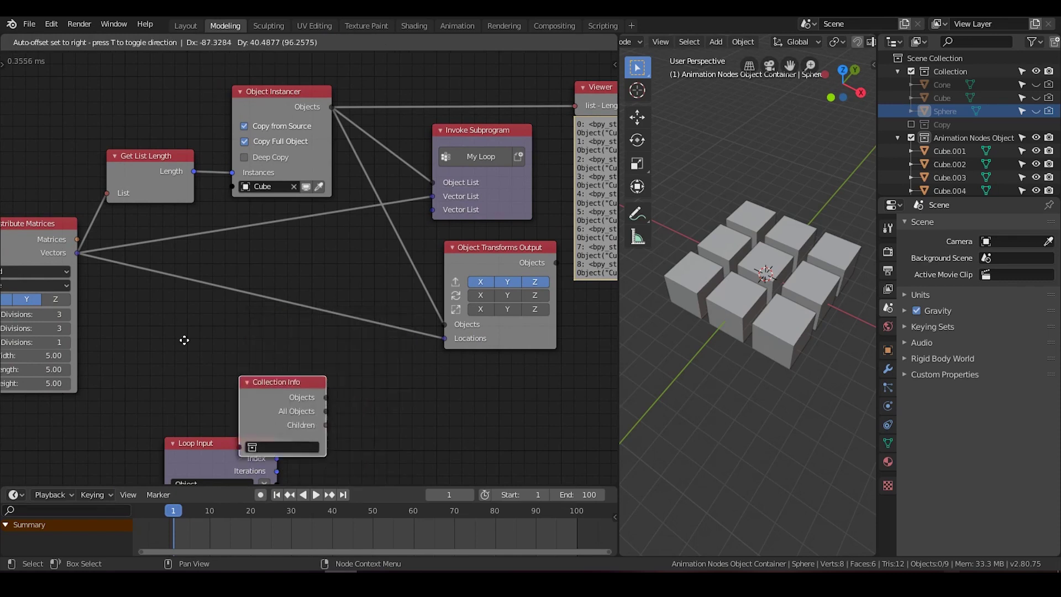
click(194, 324)
click(176, 384)
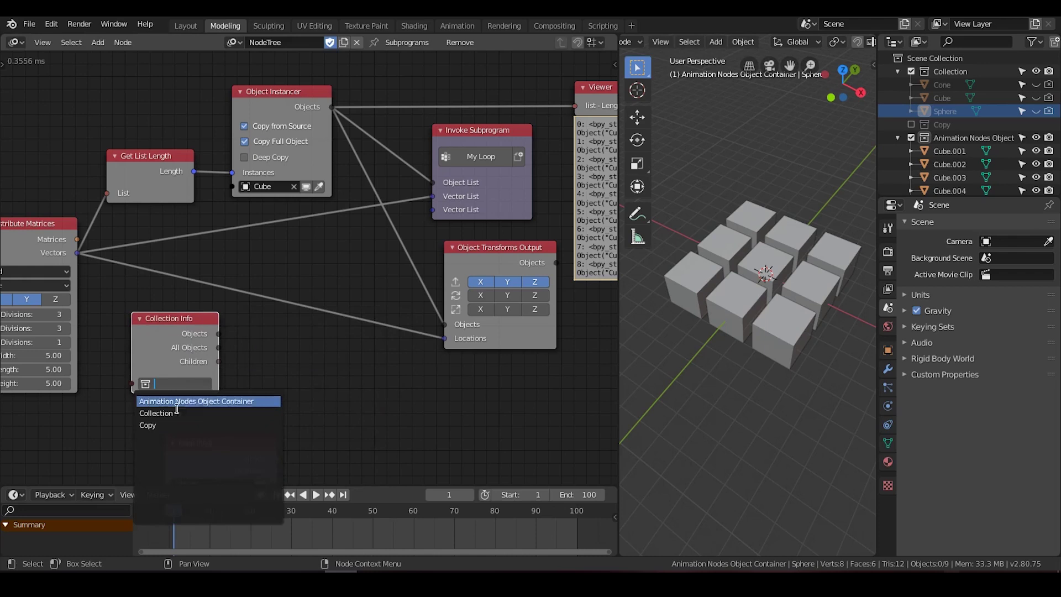
click(178, 415)
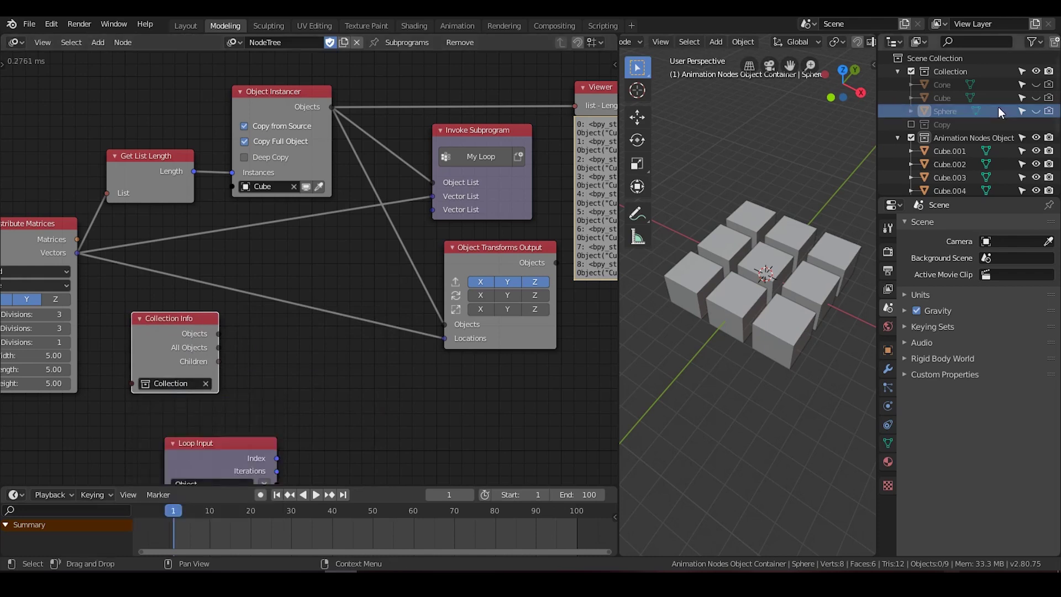
click(943, 96)
click(948, 111)
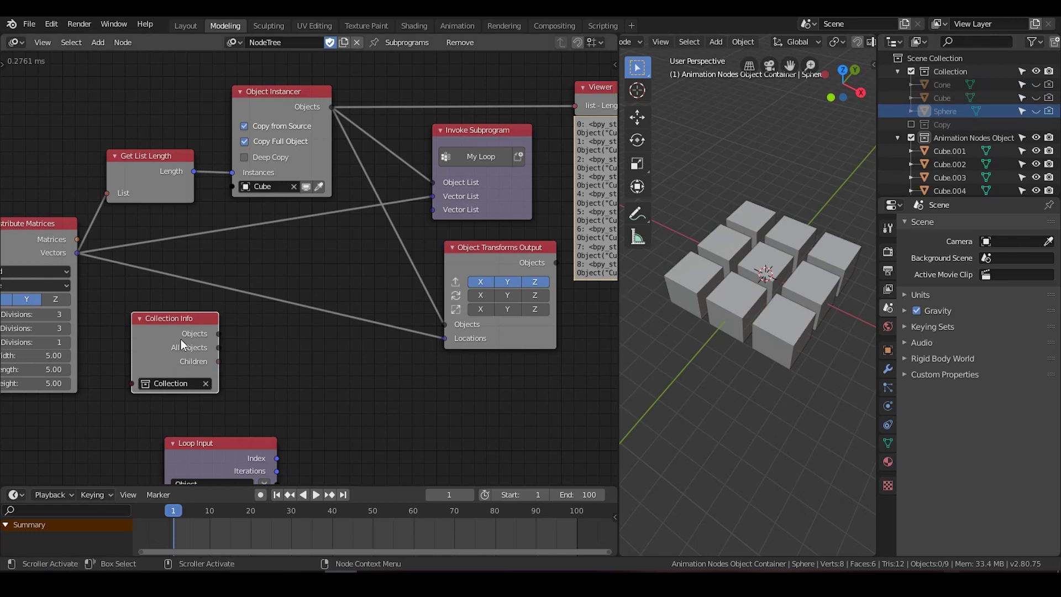
Attach a Viewer node to the Collection Info's Objects output to inspect the object list
key(w)
key(Escape)
key(w)
click(163, 400)
click(158, 383)
click(281, 332)
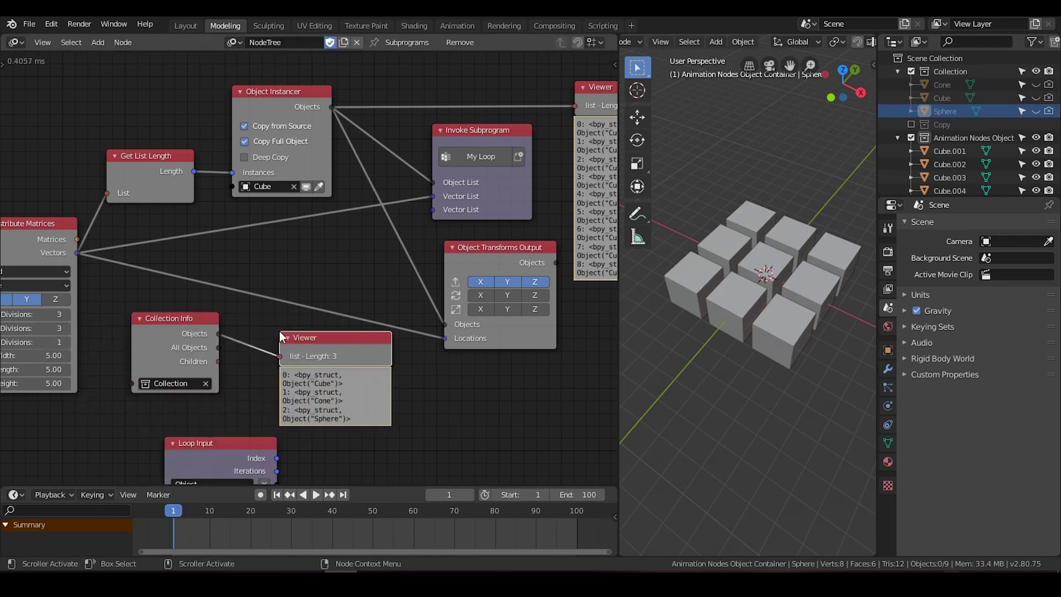
middle_drag(306, 304, 358, 259)
scroll(359, 265, up, 2)
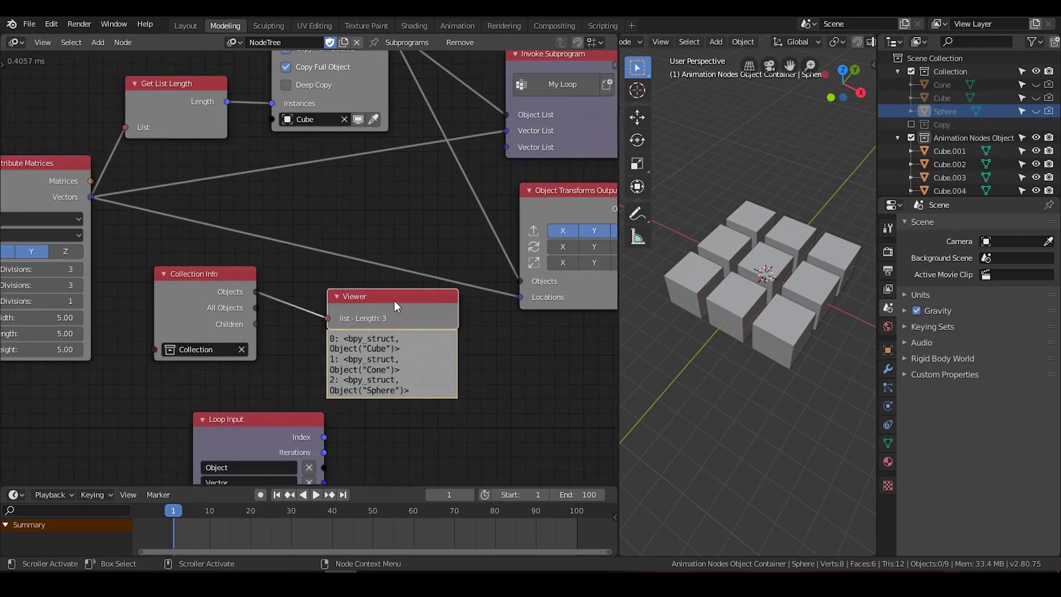
Try to connect the Collection Info's Objects output to the Object Instancer's source object input
middle_drag(311, 266, 389, 331)
drag(310, 337, 349, 175)
drag(303, 314, 349, 177)
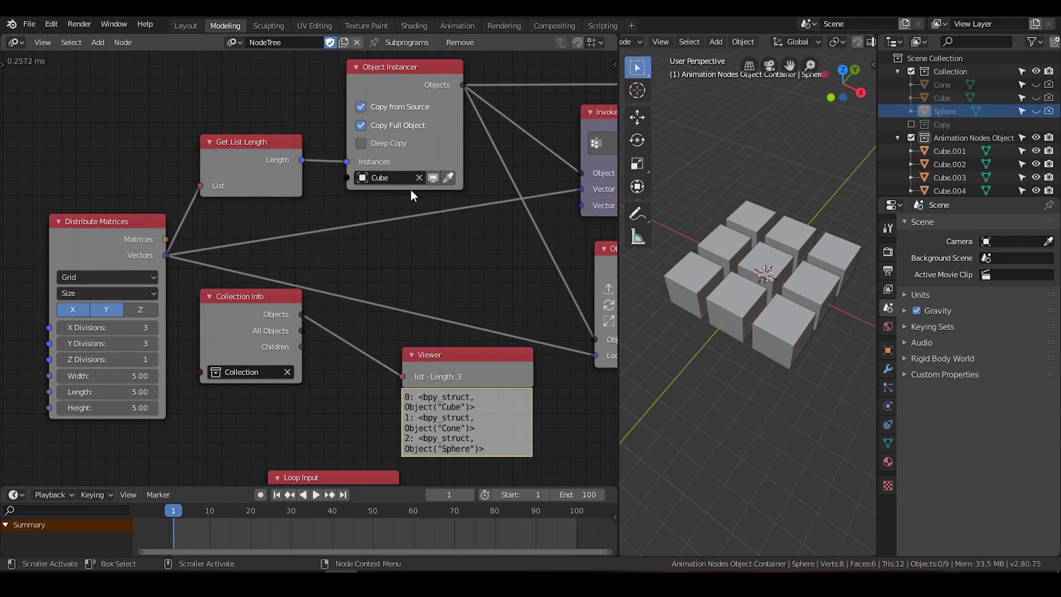
Try the Collection Info's Objects as input to the Object Transforms Output, and reconnect the Object Instancer's Objects in its place
middle_drag(454, 235, 370, 209)
middle_drag(409, 307, 328, 283)
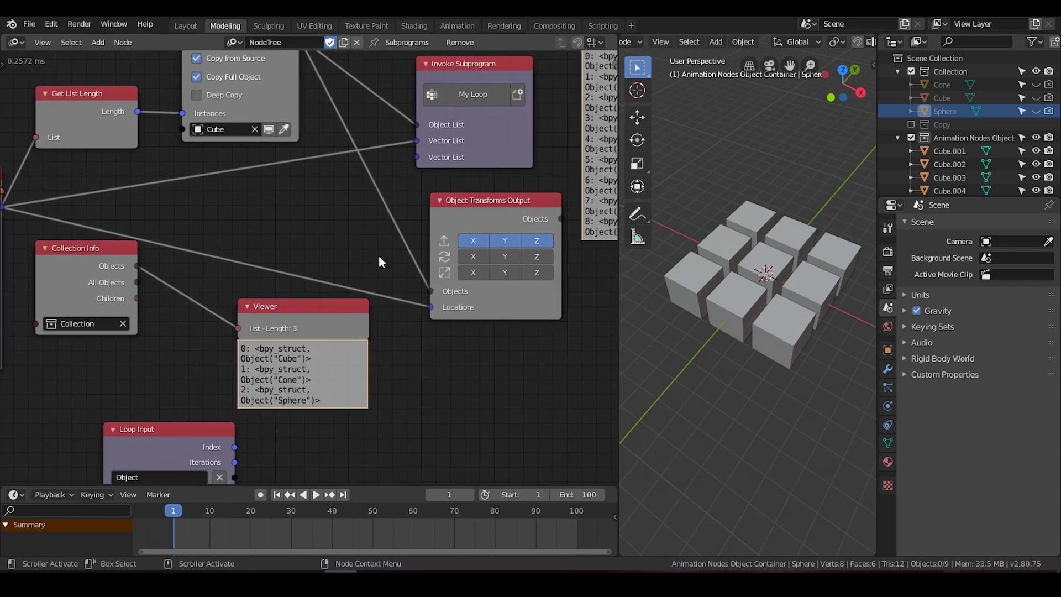
drag(139, 266, 431, 292)
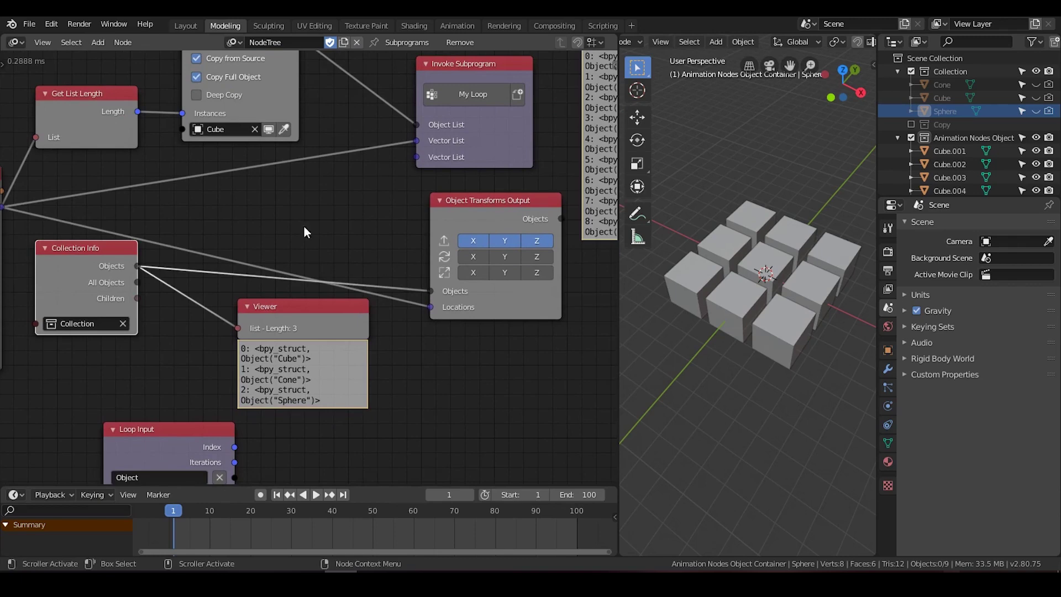
scroll(298, 126, down, 1)
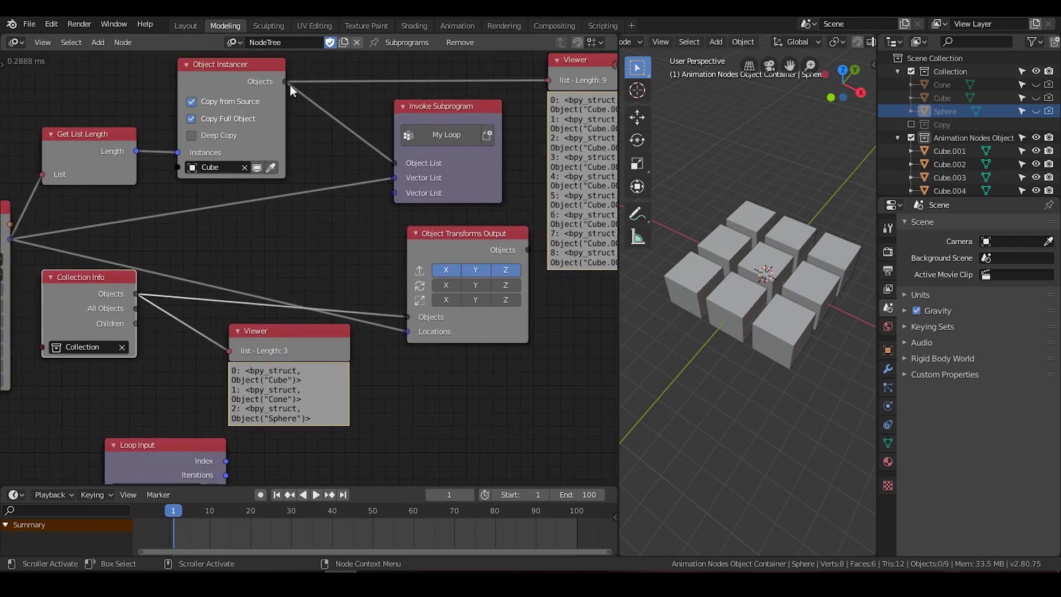
drag(286, 82, 410, 316)
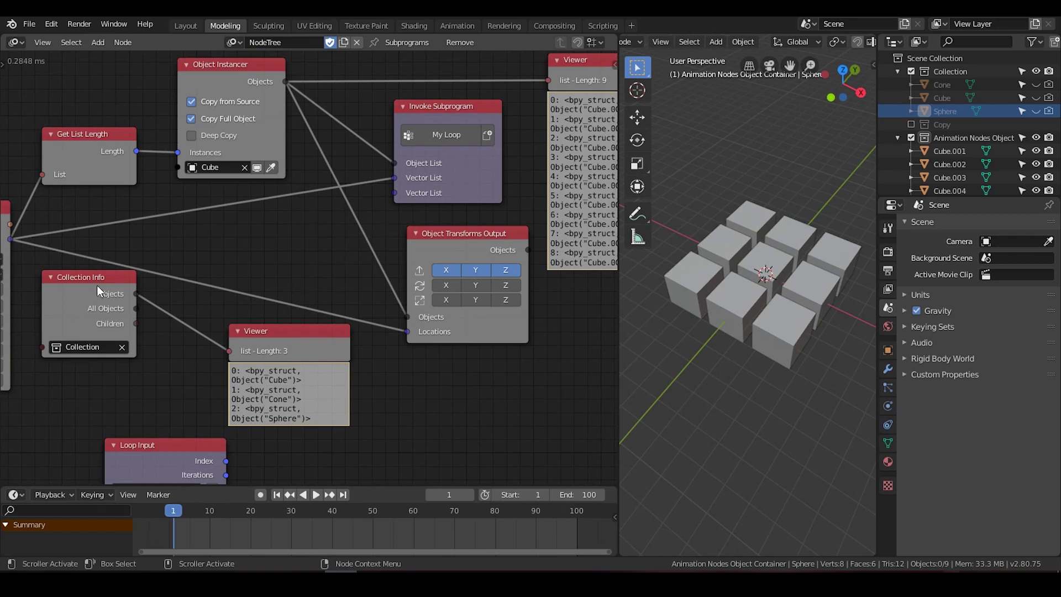
Delete the Collection Info node together with its attached Viewer node
drag(98, 285, 137, 326)
shift+click(271, 330)
key(x)
Move the Loop Input node back up into the empty area below the Object Transforms Output links
middle_drag(268, 330, 271, 294)
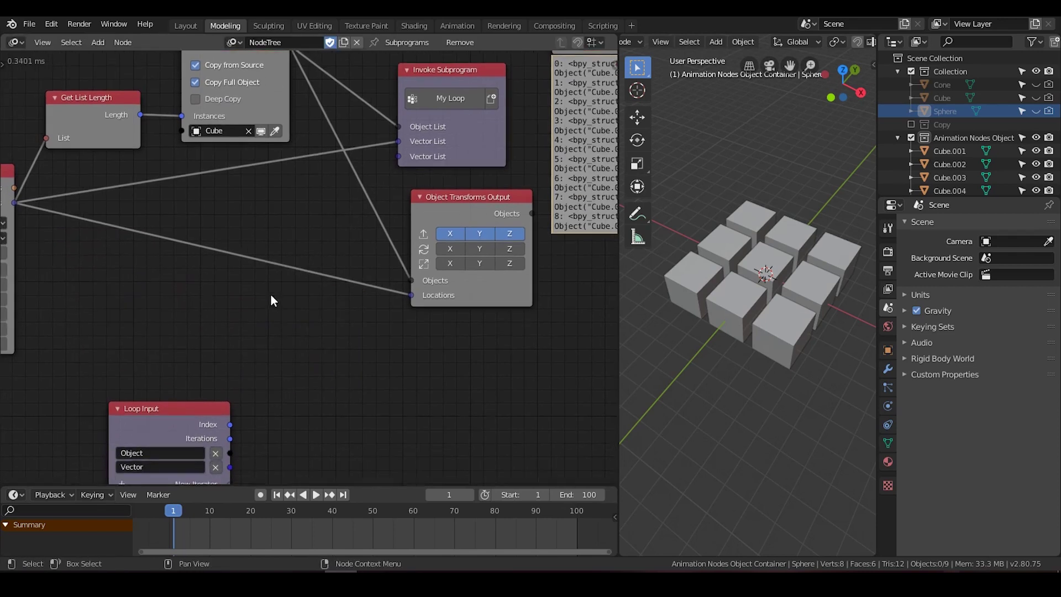
drag(184, 423, 194, 316)
middle_drag(333, 293, 340, 270)
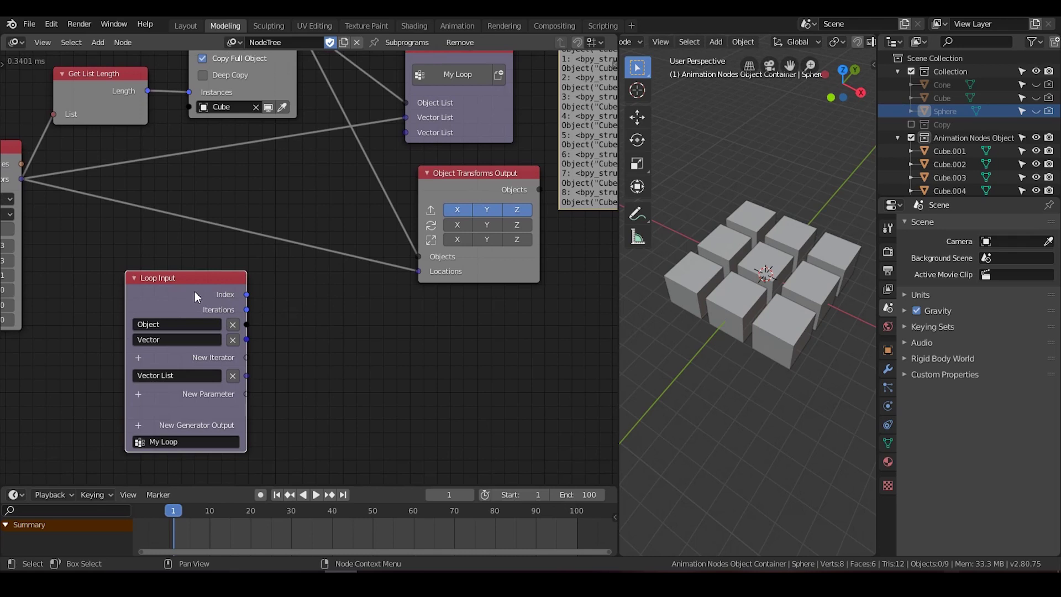
mouse_move(195, 290)
mouse_down()
mouse_move(198, 307)
mouse_move(199, 286)
mouse_up()
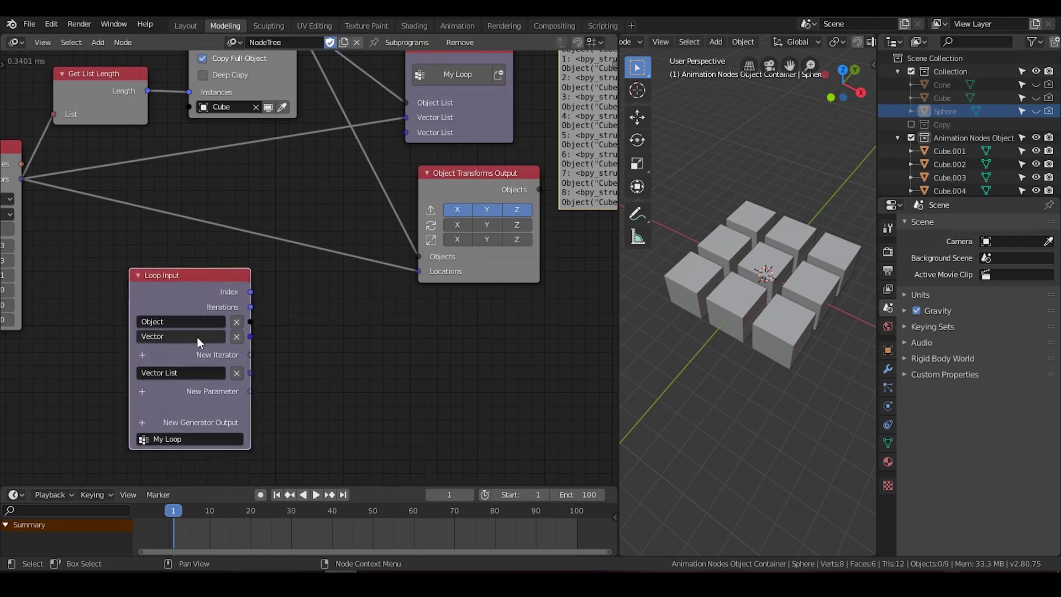
middle_drag(219, 274, 226, 299)
scroll(225, 299, down, 1)
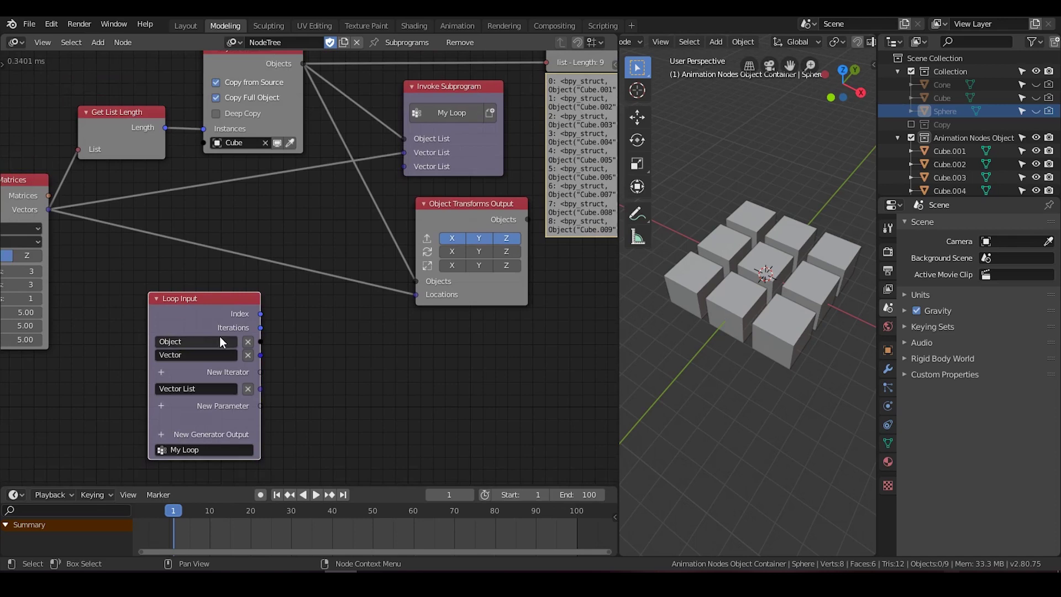
Attach a Viewer node to the Loop Input's Object output and place it beneath the Object Transforms Output
middle_drag(213, 314, 215, 292)
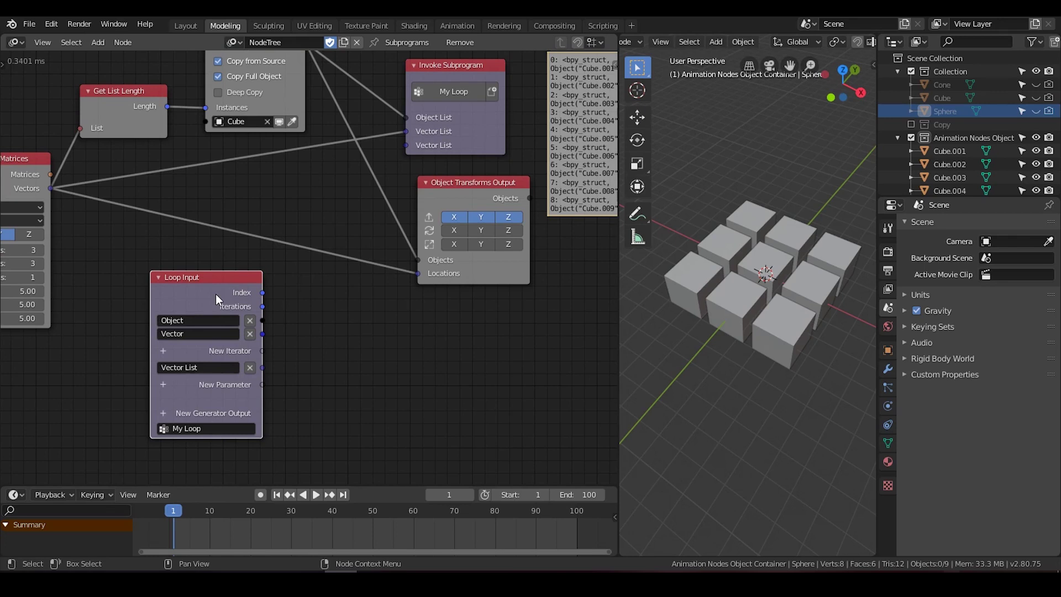
key(w)
click(224, 363)
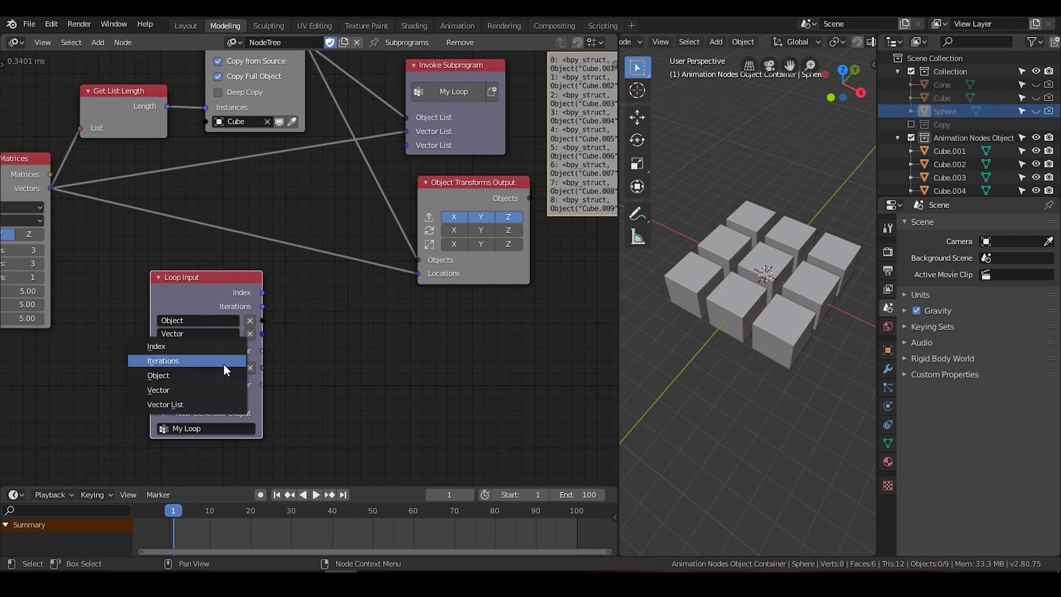
click(215, 375)
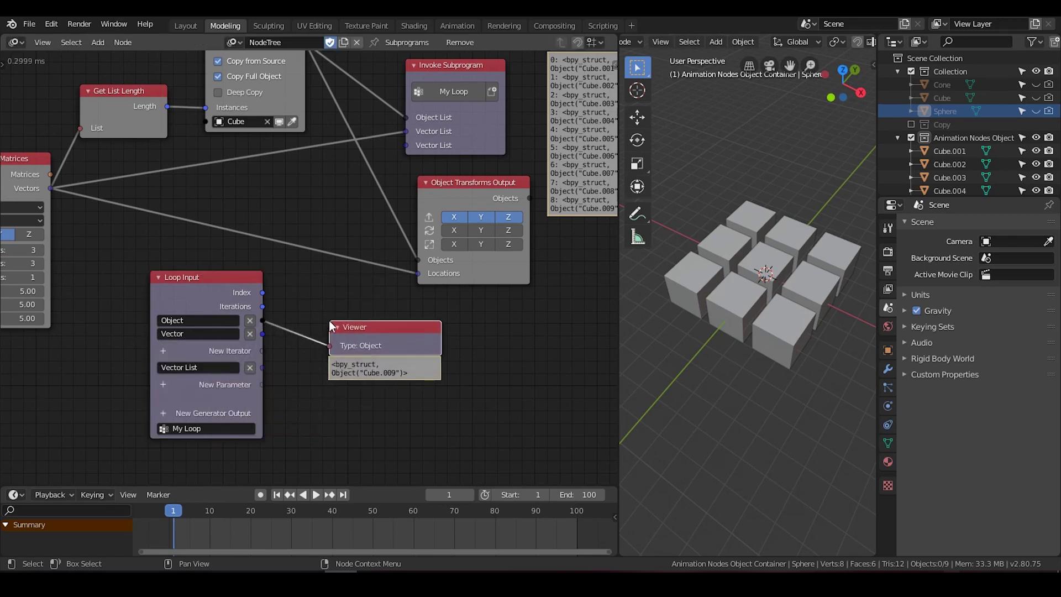
middle_drag(277, 323, 229, 332)
drag(321, 335, 357, 325)
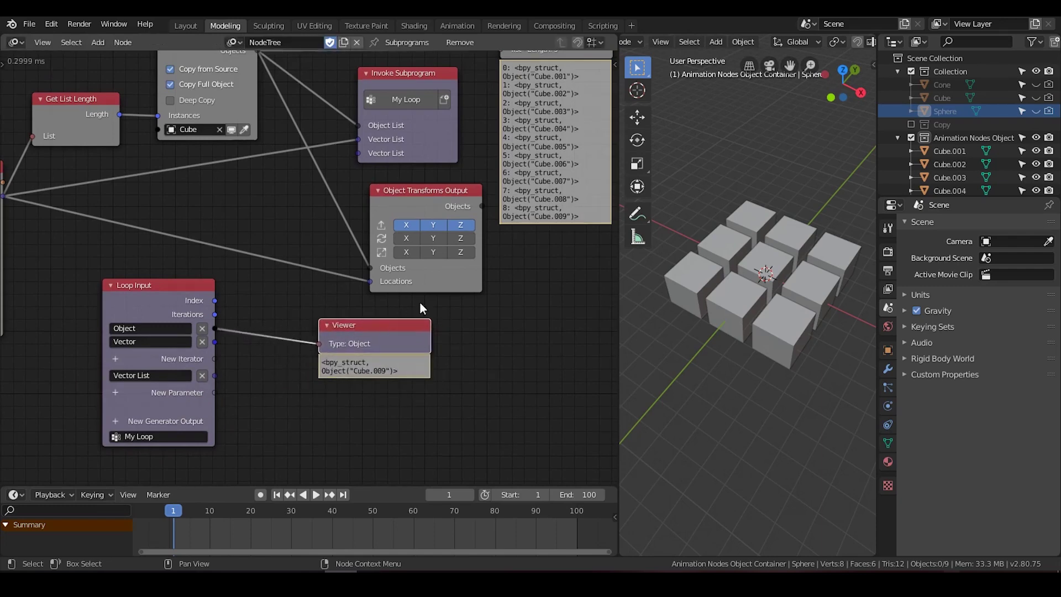
middle_drag(440, 284, 401, 306)
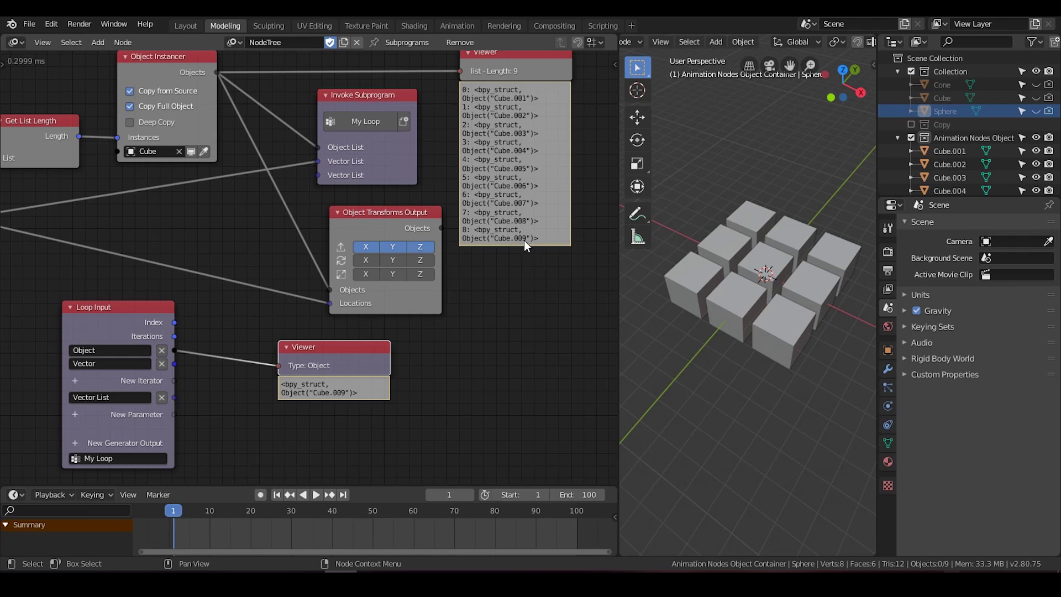
Connect the Loop Input's Iterations output to the Viewer and compare it with the object list's length
middle_drag(182, 334, 204, 321)
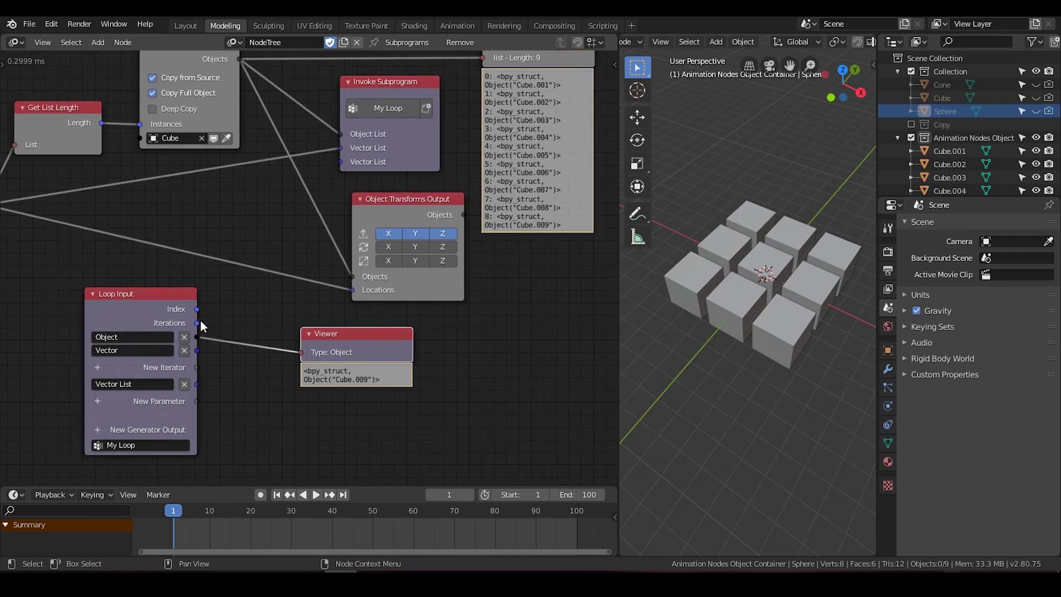
drag(197, 323, 304, 353)
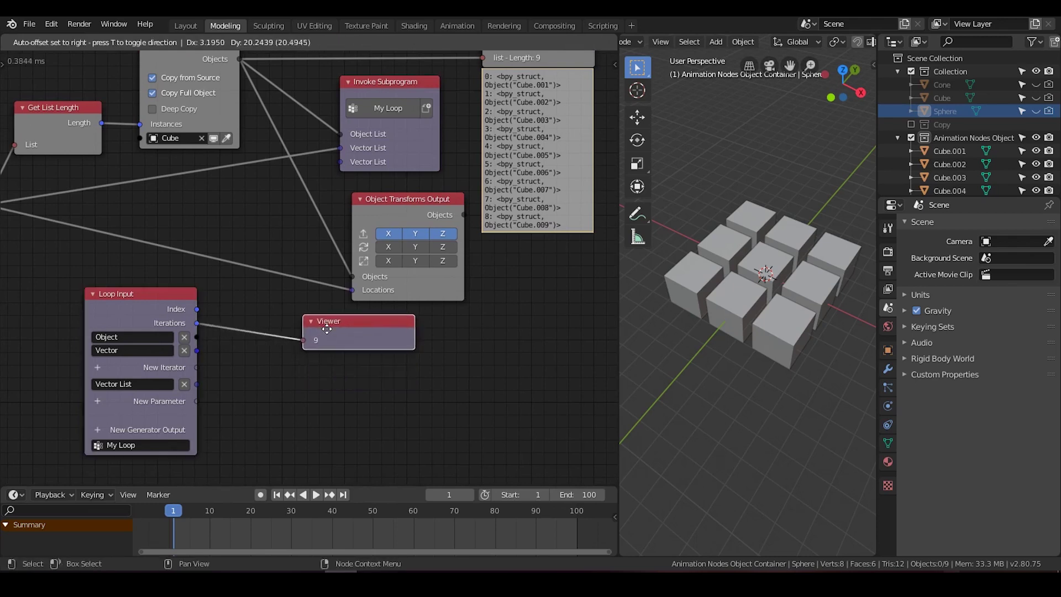
middle_drag(144, 301, 147, 320)
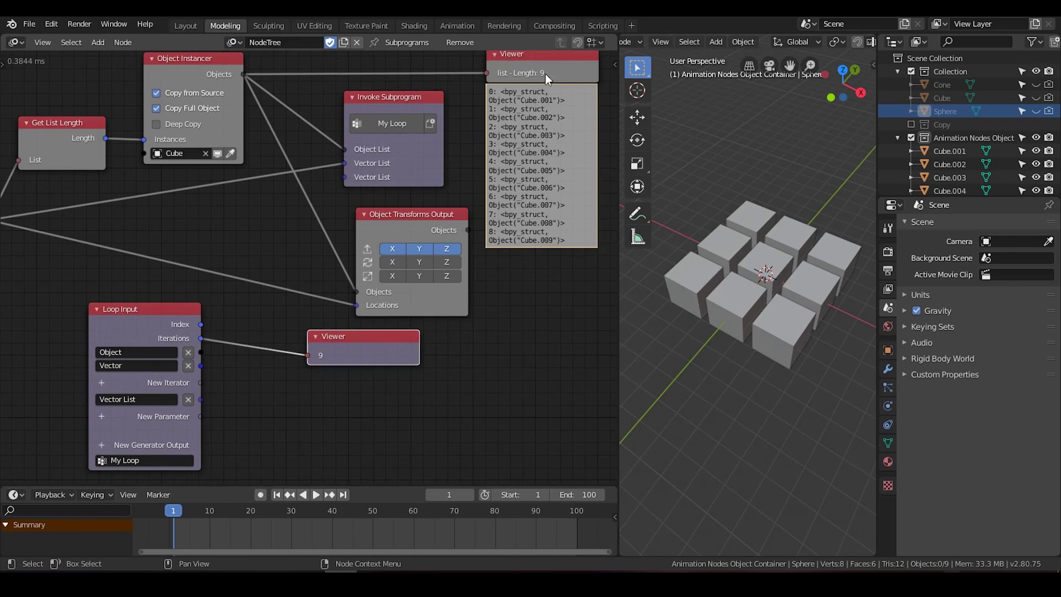
middle_drag(284, 340, 298, 319)
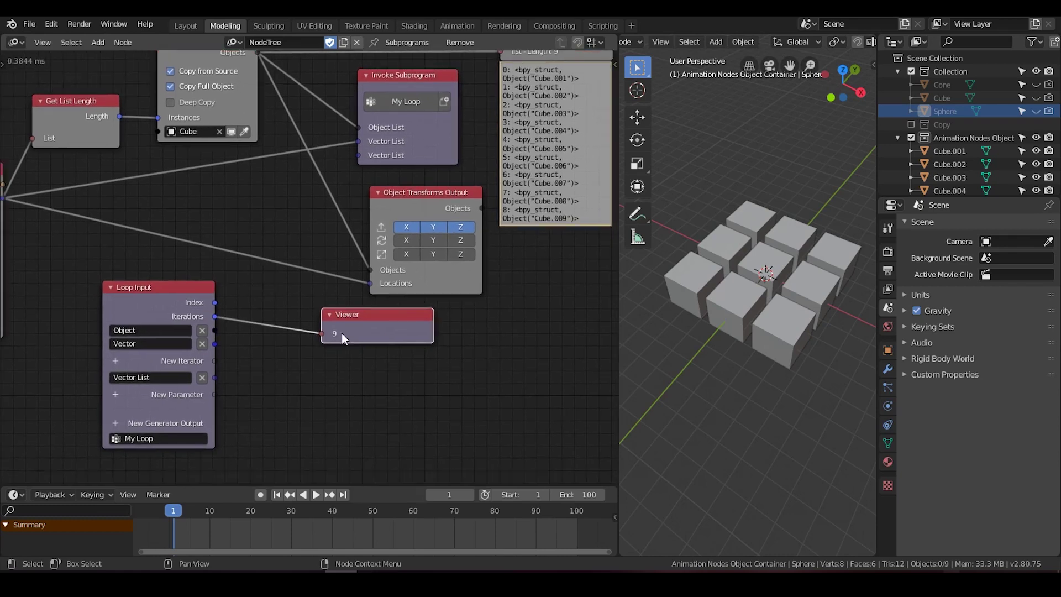
middle_drag(260, 282, 255, 295)
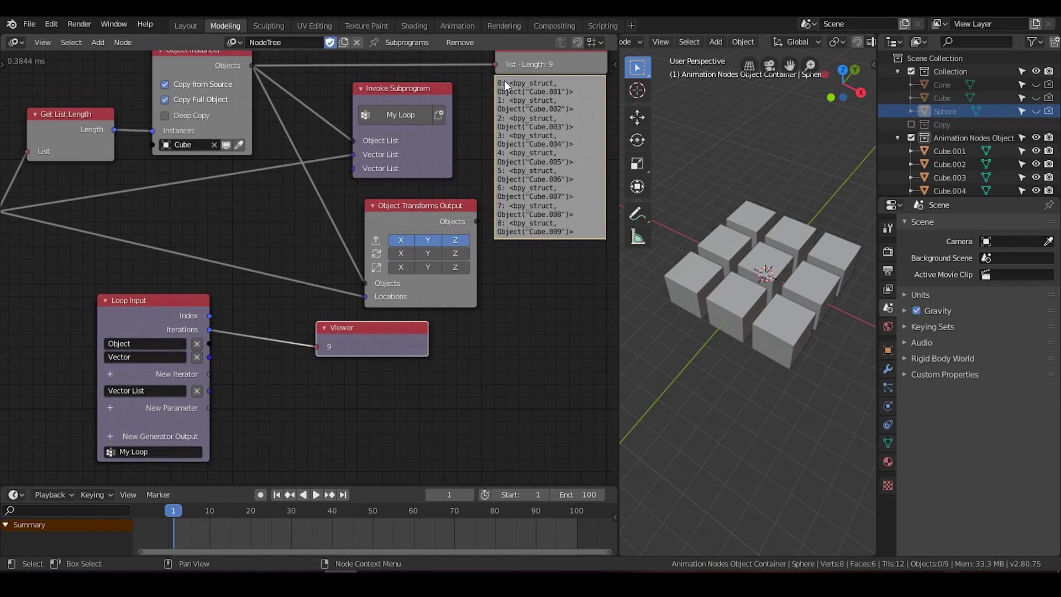
Inspect the Loop Input's Index output and its Vector output one after the other in the Viewer
drag(210, 317, 315, 347)
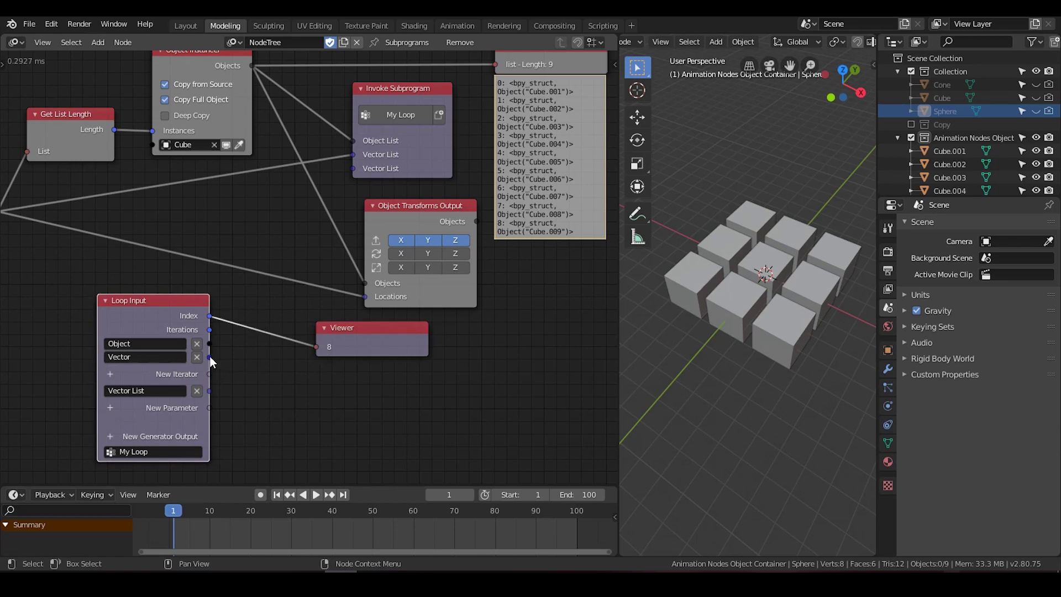
drag(210, 357, 316, 347)
drag(251, 68, 258, 198)
middle_drag(236, 209, 326, 203)
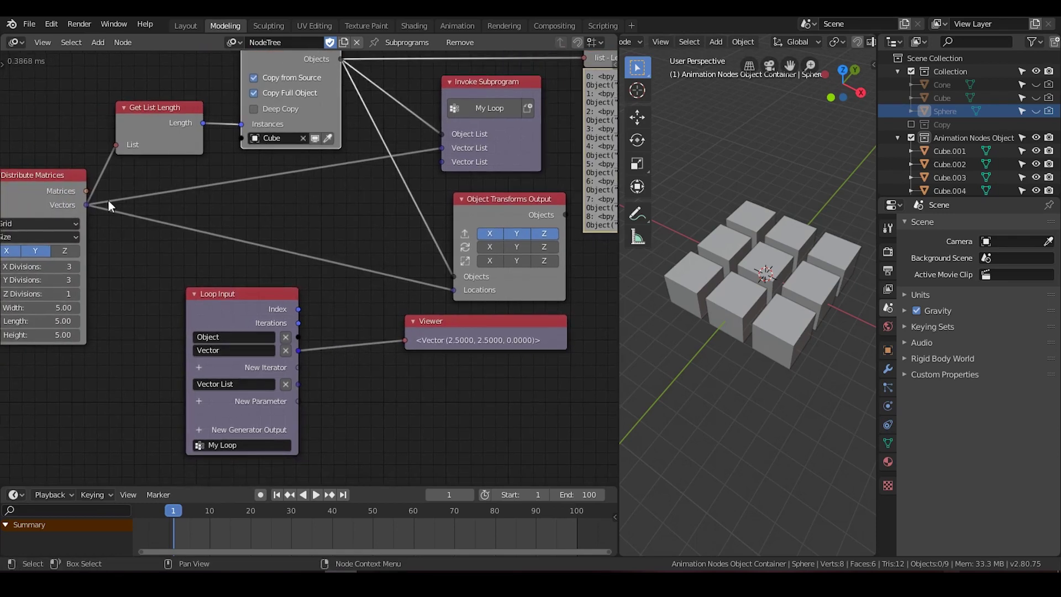
Cut the link between the Loop Input's Vector output and the Viewer
drag(86, 205, 482, 321)
middle_drag(389, 334, 393, 308)
ctrl+right_drag(383, 273, 379, 304)
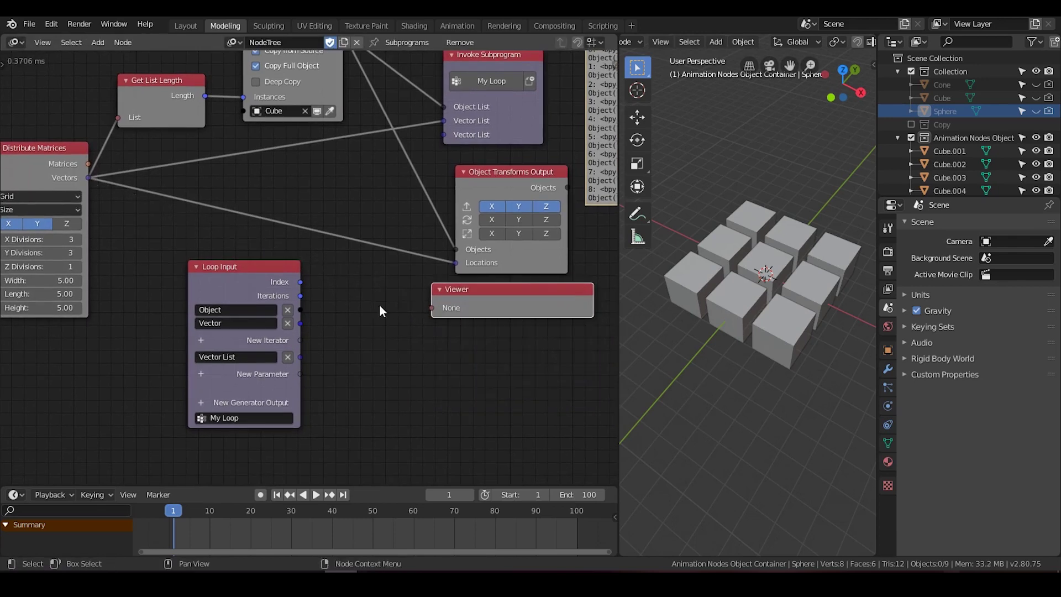
Try adding a second Vector List parameter to the Loop Input, and remove it again
middle_drag(346, 315, 354, 282)
scroll(353, 283, up, 2)
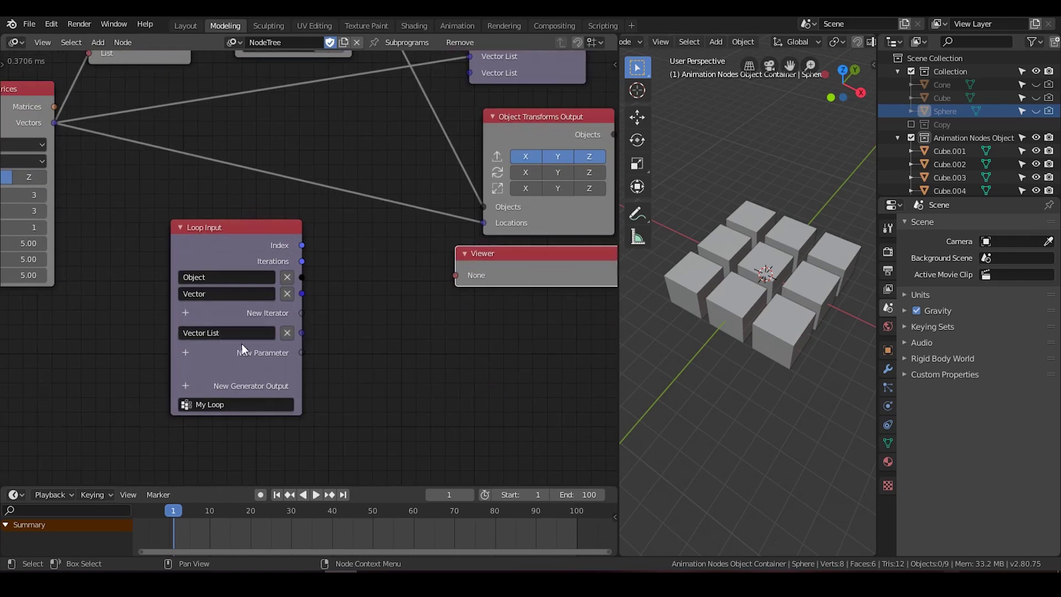
click(185, 354)
text(ve)
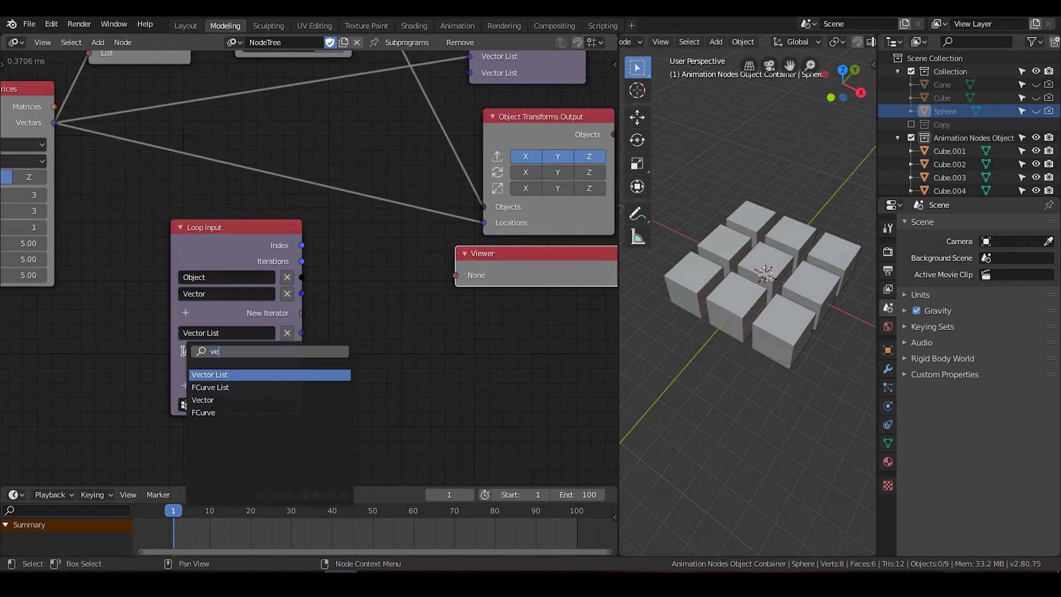
click(237, 374)
click(287, 350)
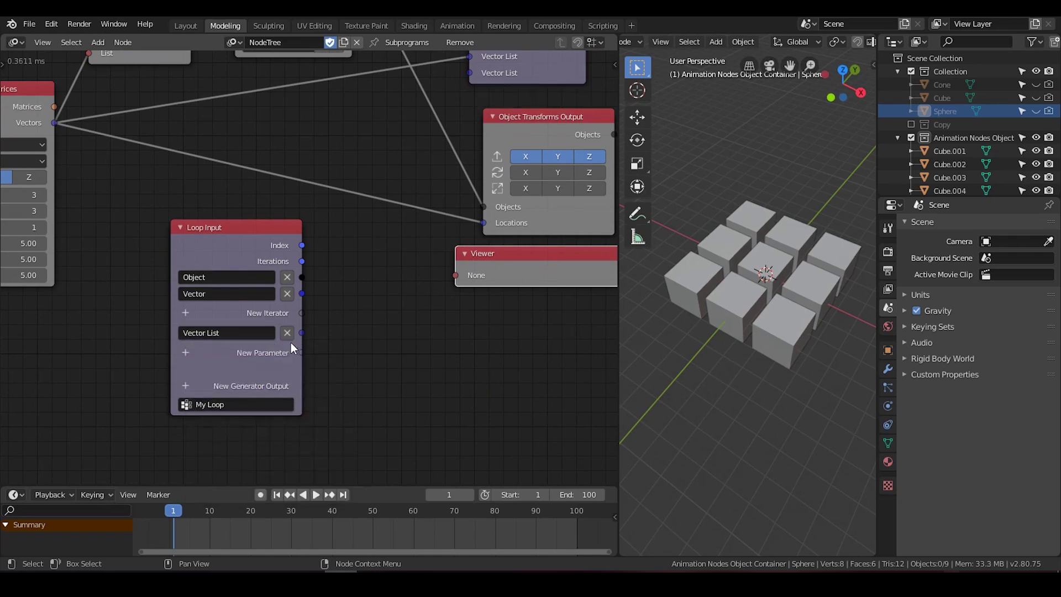
middle_drag(321, 296, 317, 333)
scroll(314, 337, down, 1)
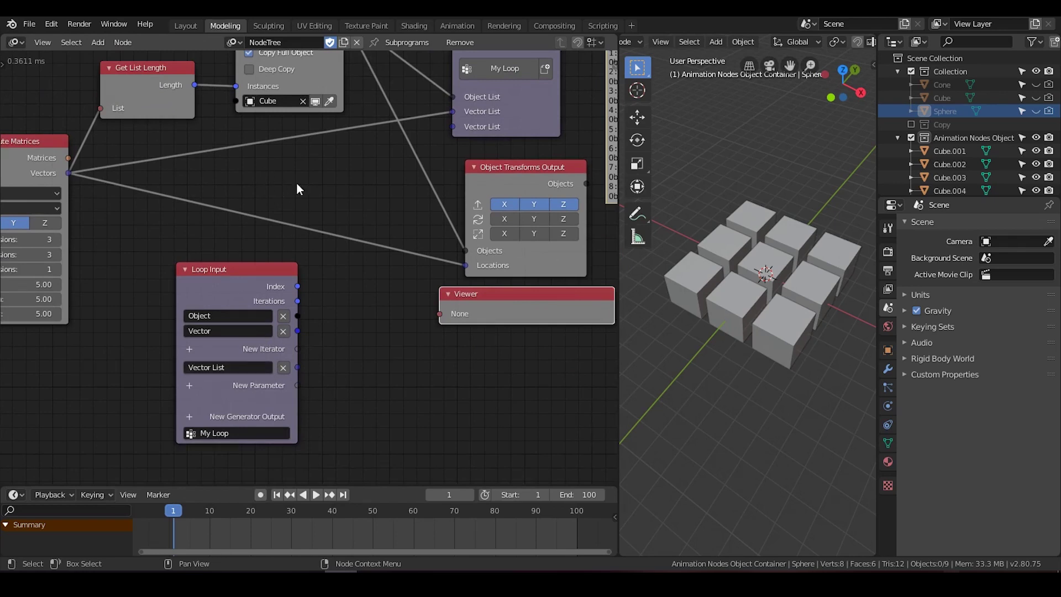
Branch the Distribute Matrices Vectors link through a reroute into Invoke Subprogram's second Vector List input, and shift the Viewer aside
shift+right_drag(364, 115, 368, 128)
drag(367, 126, 449, 126)
drag(461, 289, 440, 313)
Connect the Loop Input's Vector List parameter to the Viewer to inspect its contents
middle_drag(375, 306, 355, 256)
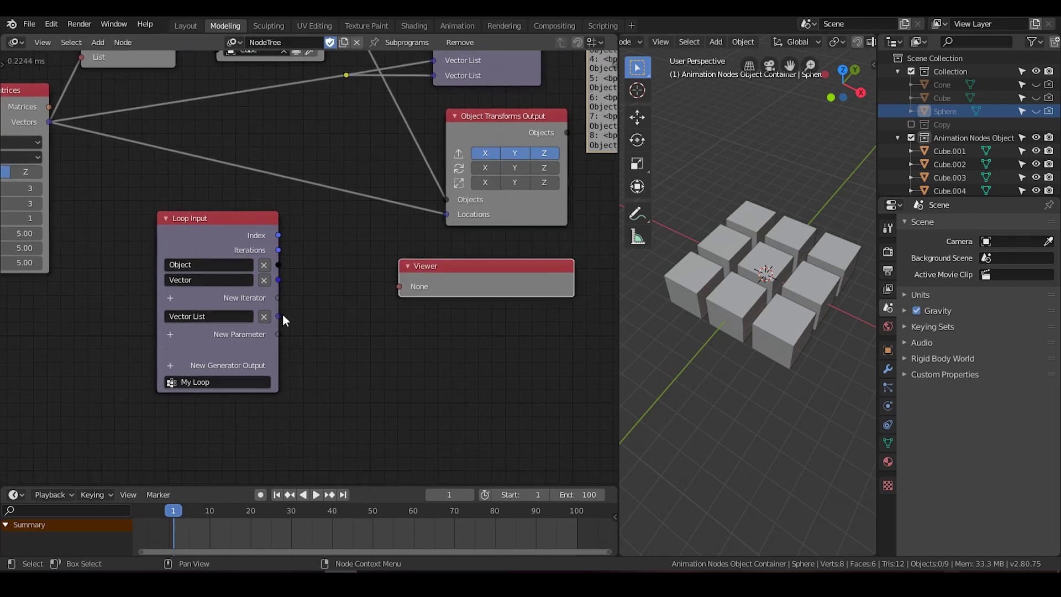
drag(280, 316, 318, 307)
drag(403, 287, 403, 286)
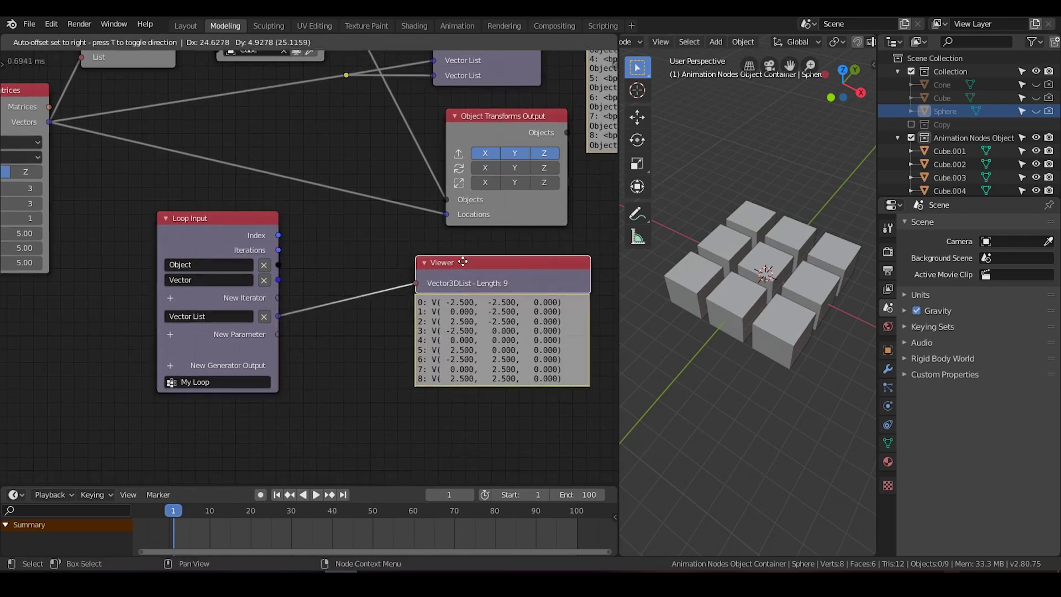
middle_drag(505, 273, 469, 251)
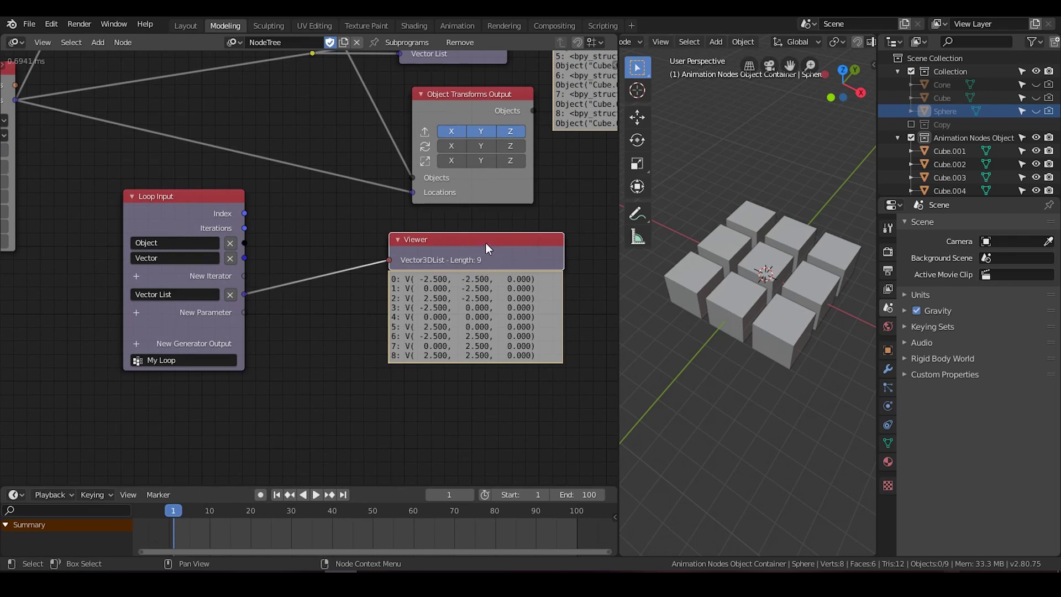
Move the Viewer lower and bring the Object Transforms Output down beside the Loop Input
drag(485, 243, 512, 327)
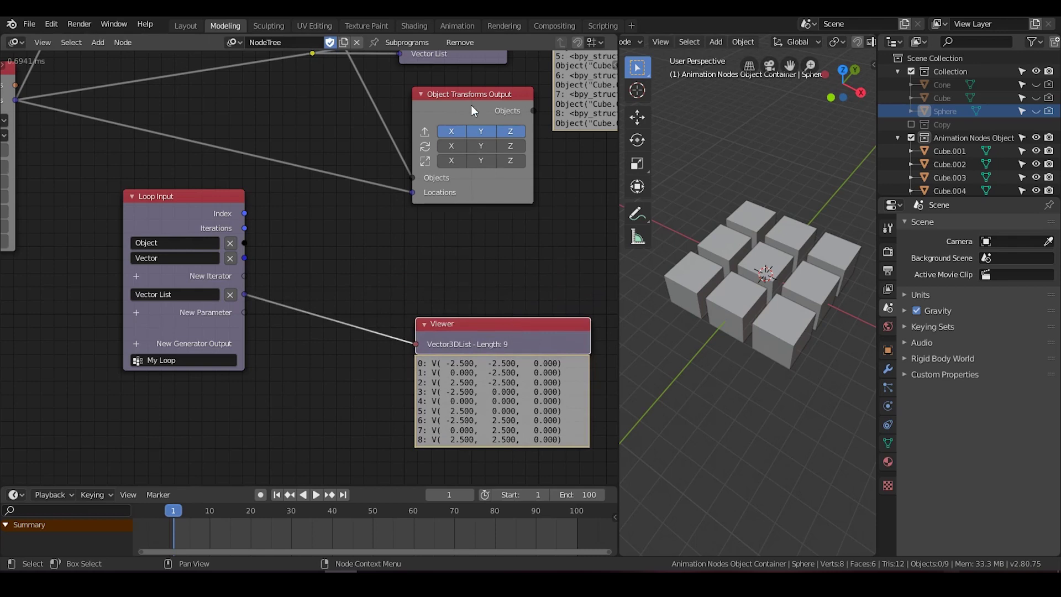
key(g)
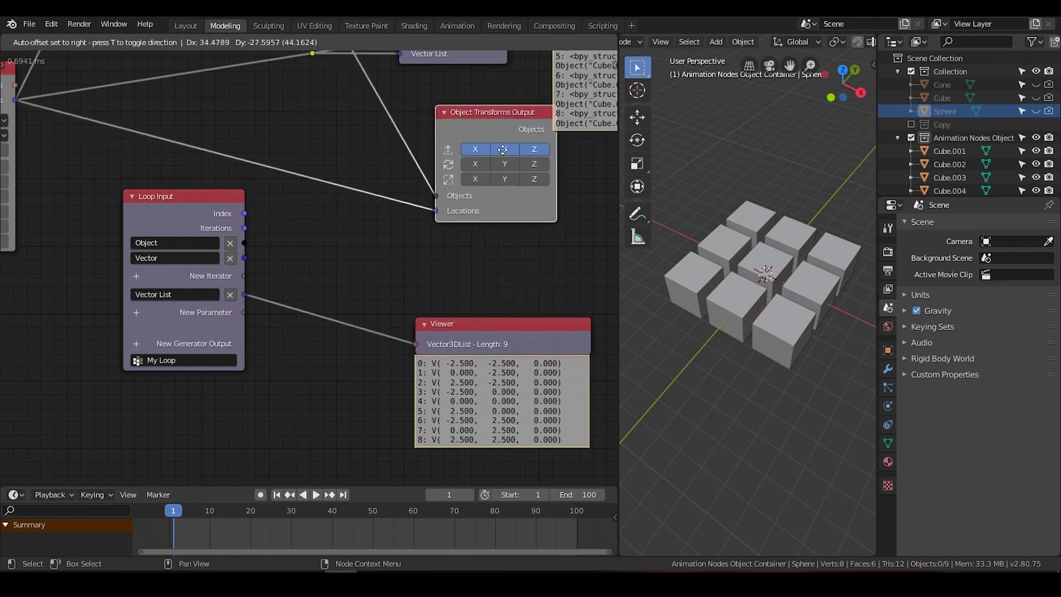
mouse_move(502, 150)
mouse_down()
mouse_move(498, 187)
mouse_move(516, 182)
mouse_move(505, 179)
mouse_move(509, 165)
mouse_up()
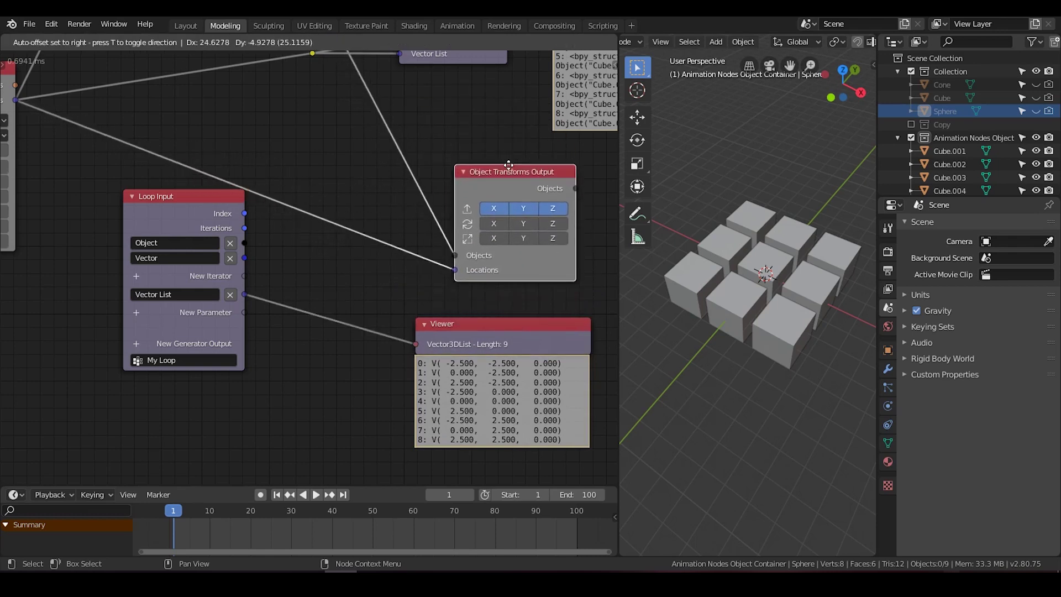
click(507, 167)
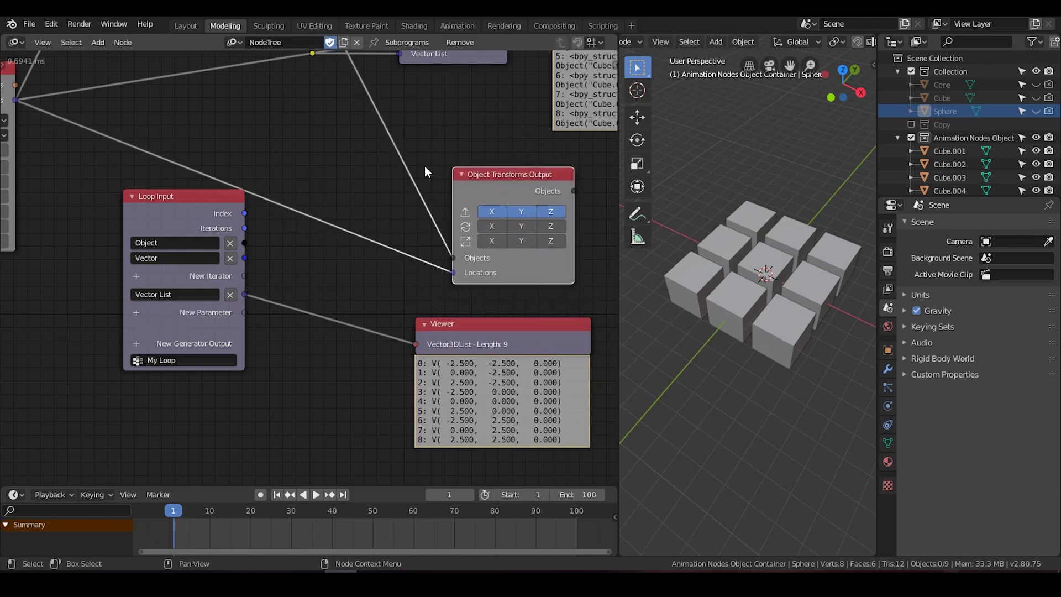
Cut both input links of the Object Transforms Output and delete the Viewer attached to the Loop Input
ctrl+right_drag(425, 160, 380, 270)
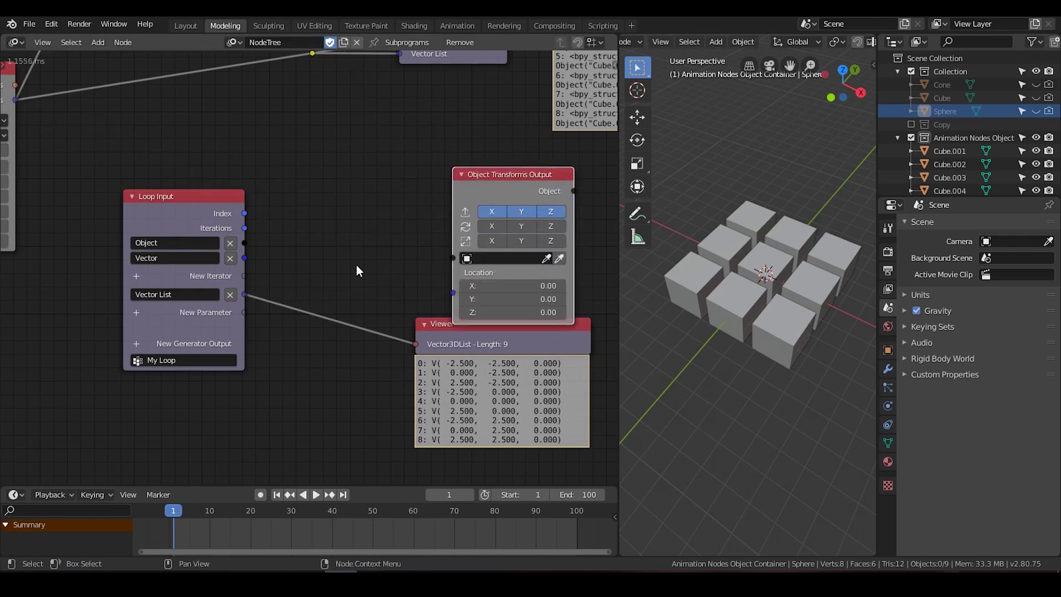
click(440, 334)
key(x)
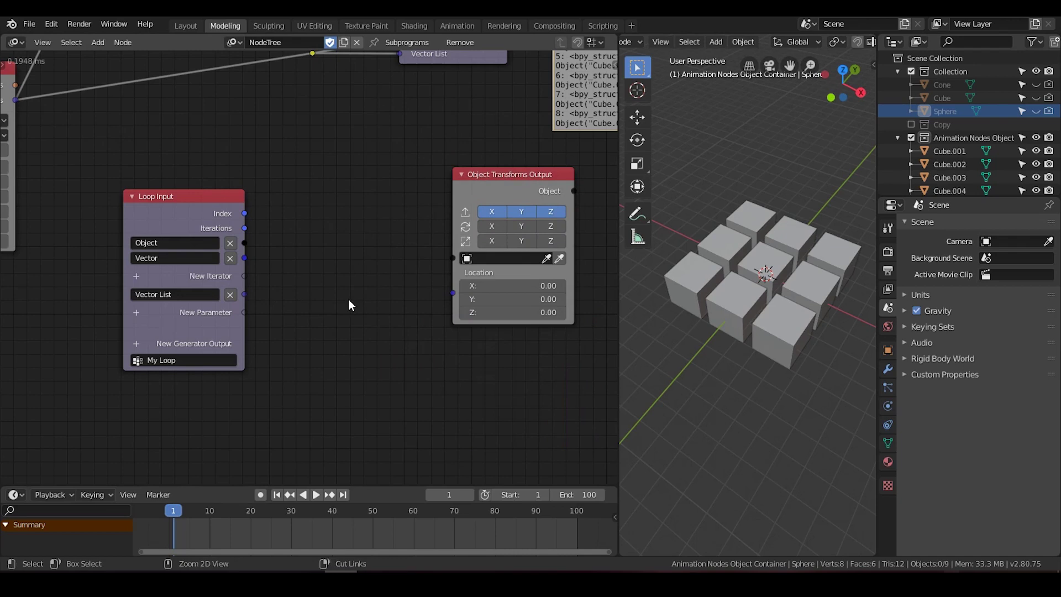
Insert a Get List Element node between the Loop Input's Vector List output and the Object Transforms Output's Location input
key(ctrl+a)
text(get l)
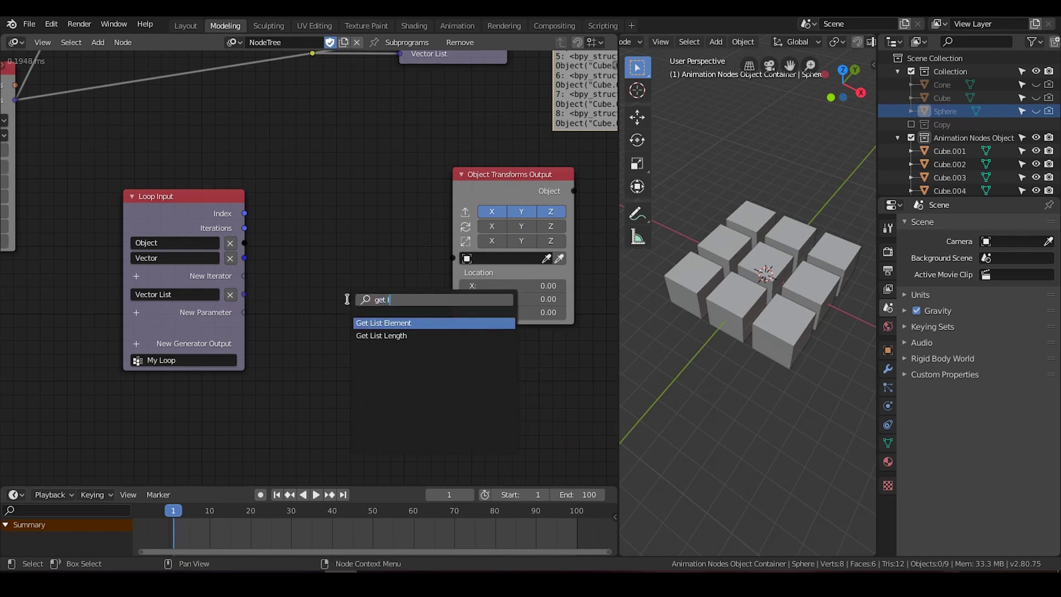
key(Return)
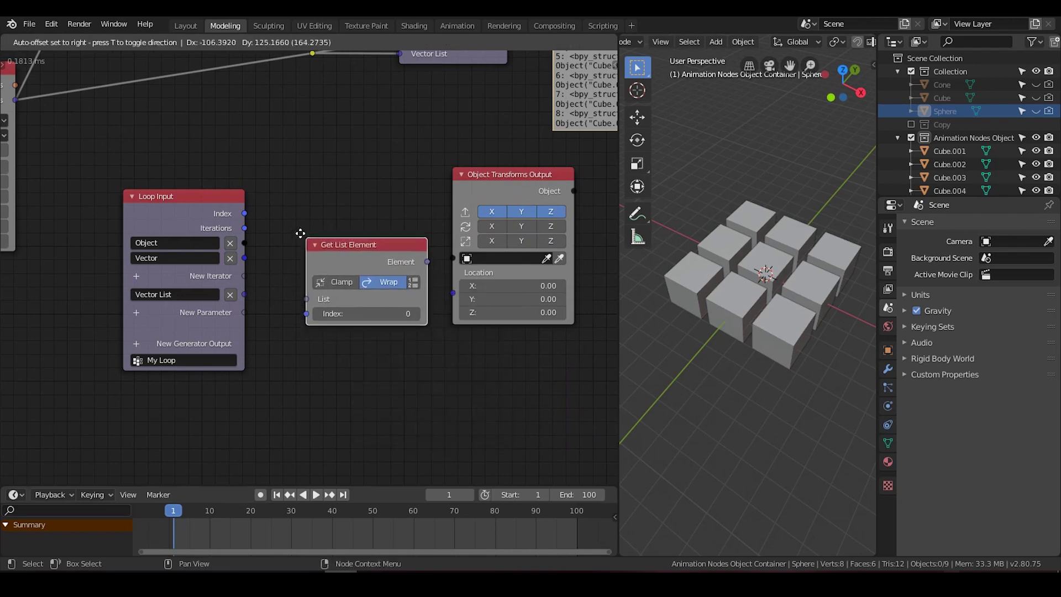
click(314, 253)
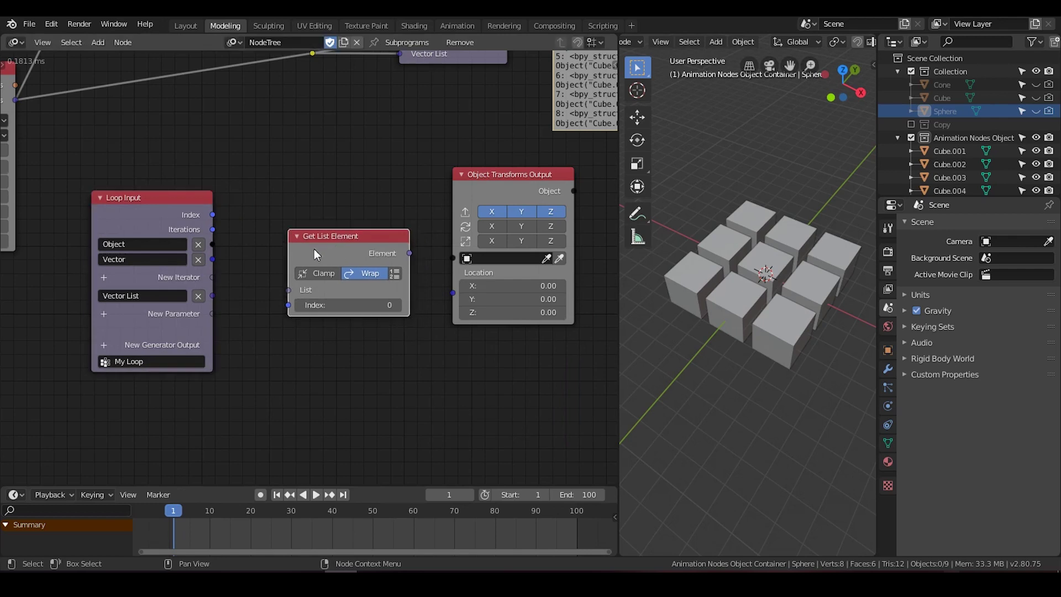
drag(212, 295, 292, 289)
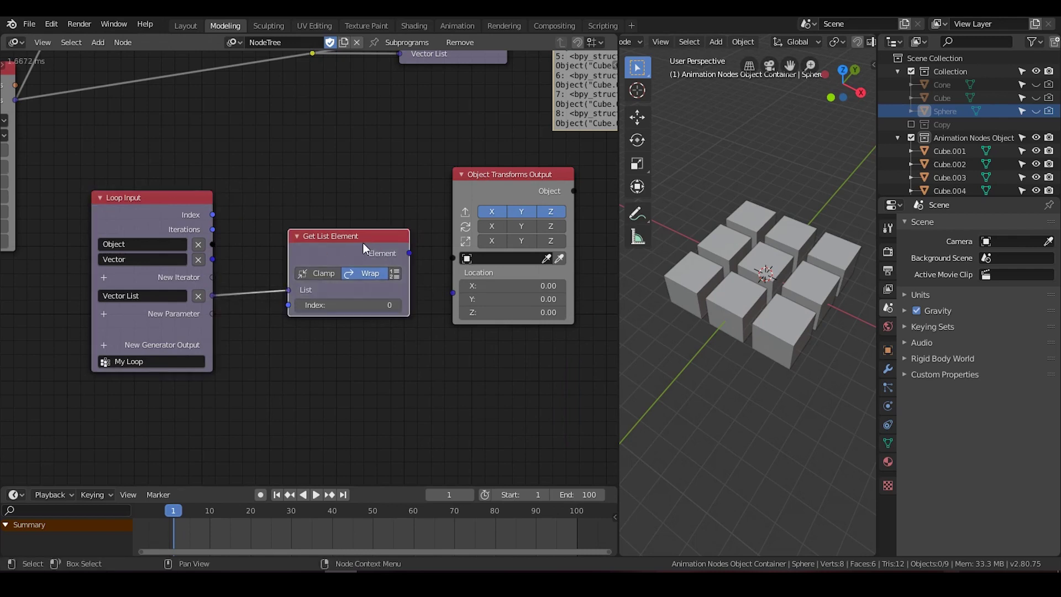
mouse_move(363, 243)
mouse_down()
mouse_move(358, 231)
mouse_move(454, 294)
mouse_move(357, 262)
mouse_move(347, 247)
mouse_up()
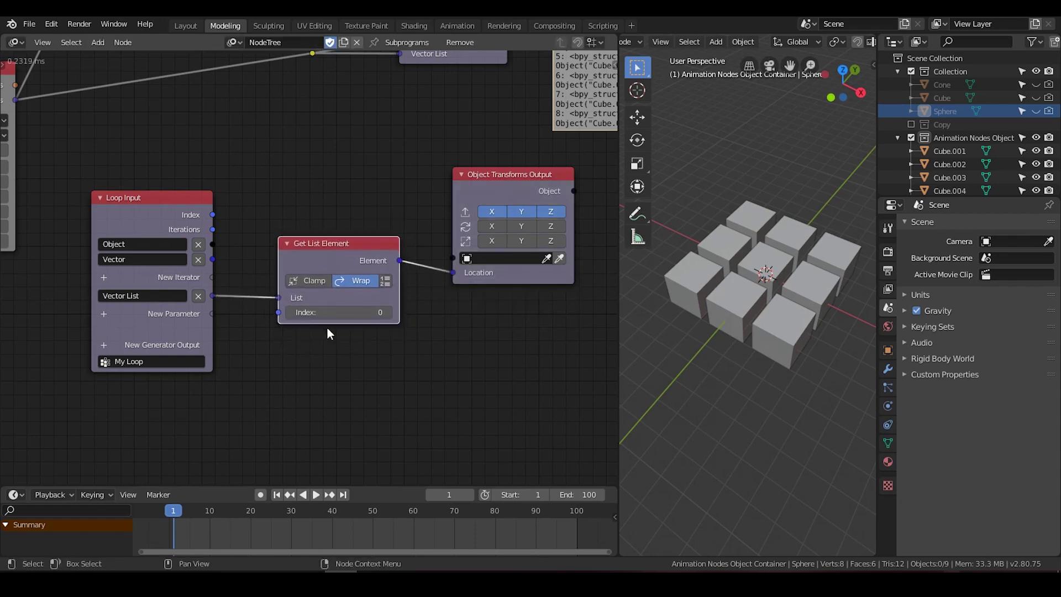
Connect the Loop Input's Object output to the Object Transforms Output's Object input, and move Get List Element below that link
scroll(328, 331, up, 1)
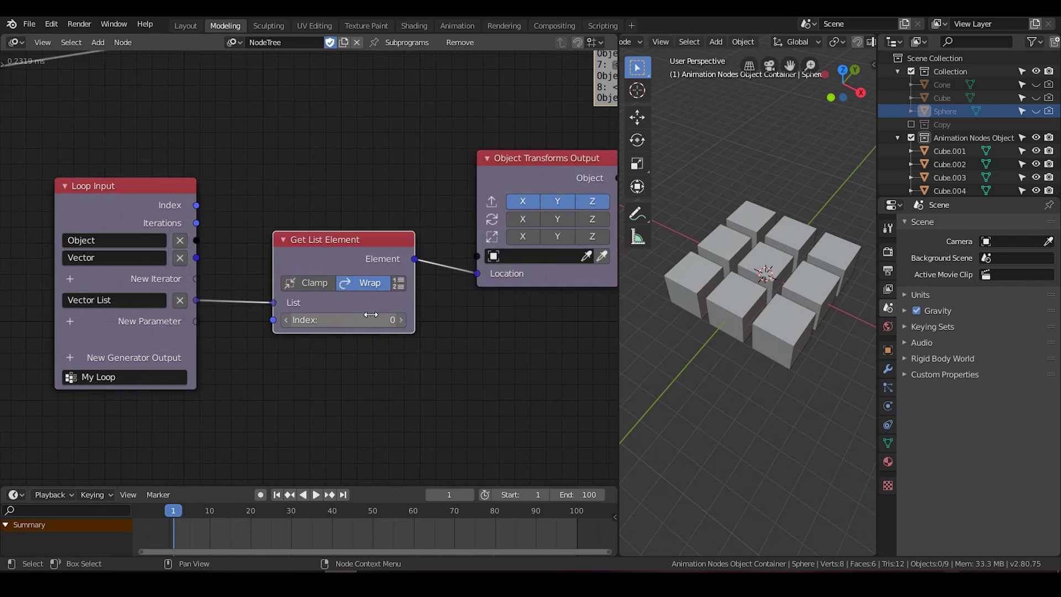
middle_drag(331, 212, 288, 253)
scroll(271, 244, down, 3)
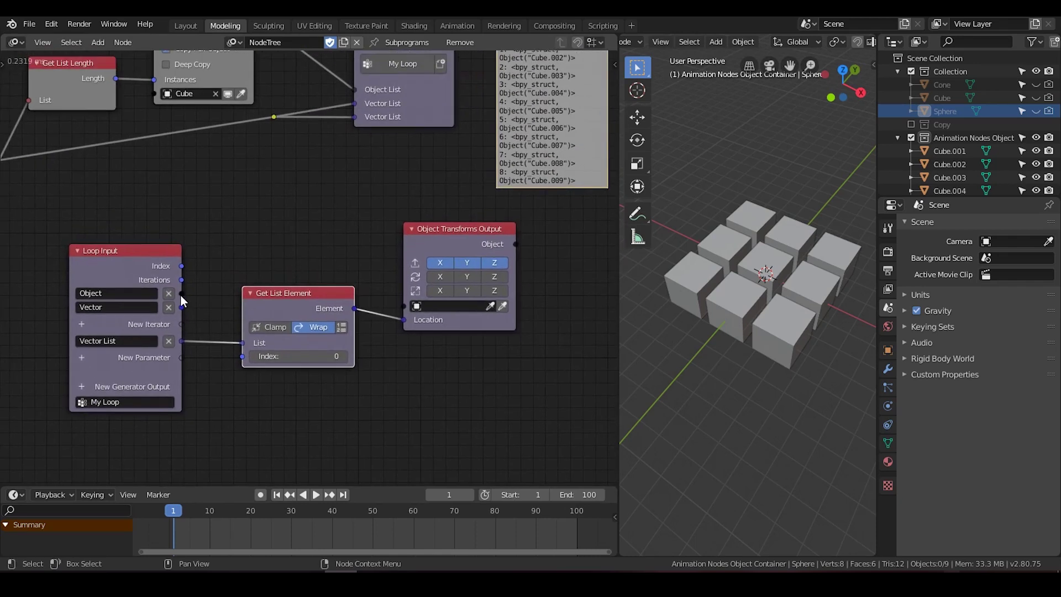
drag(181, 293, 407, 307)
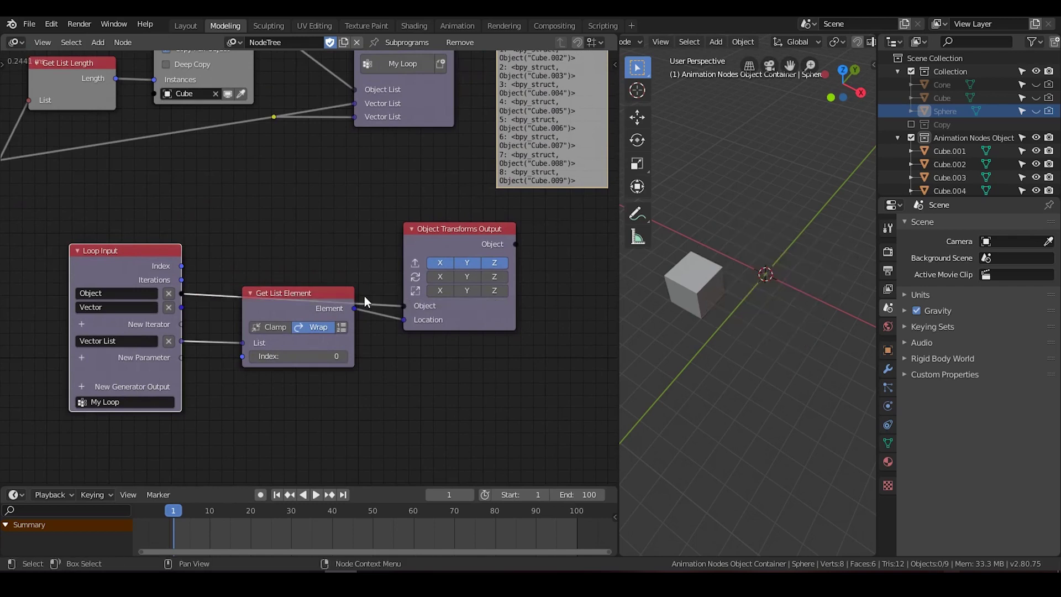
middle_drag(525, 362, 536, 320)
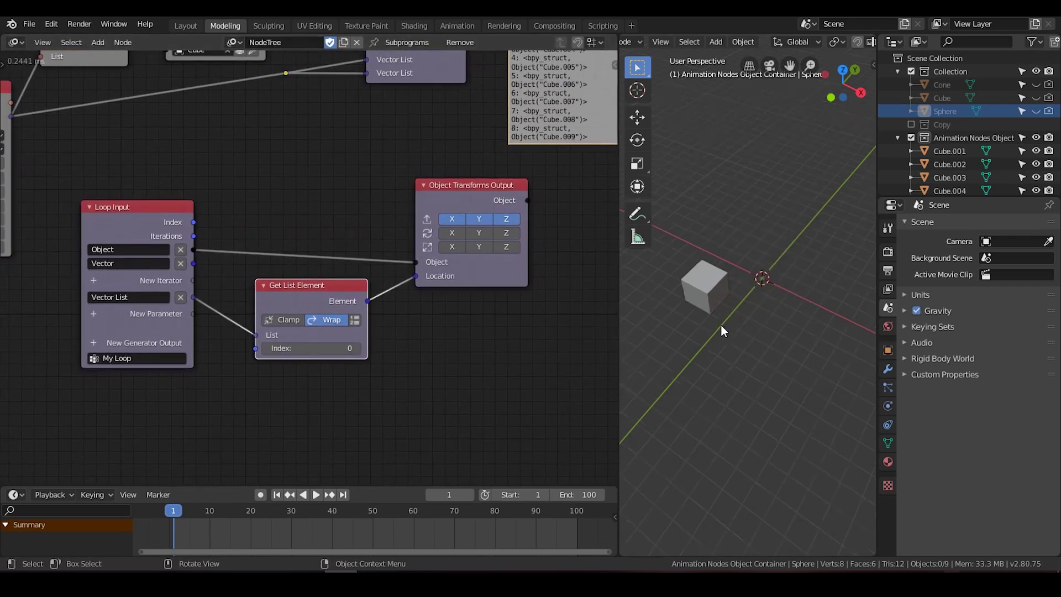
Widen the 3D viewport by narrowing the node editor beside it
mouse_move(720, 323)
middle_down()
mouse_move(744, 303)
mouse_move(664, 264)
middle_up()
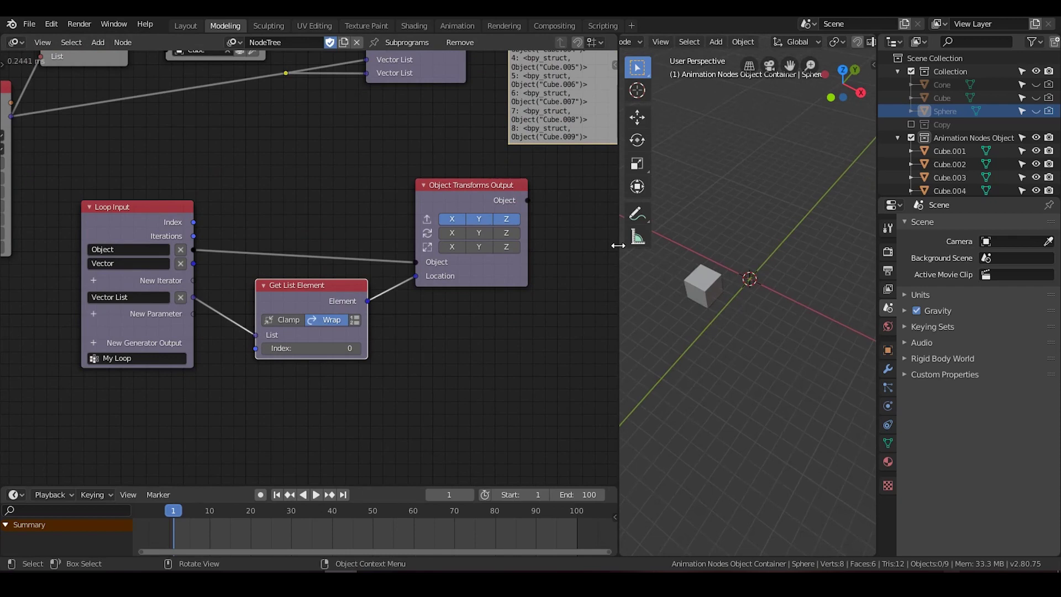
drag(619, 247, 573, 246)
middle_drag(365, 235, 379, 338)
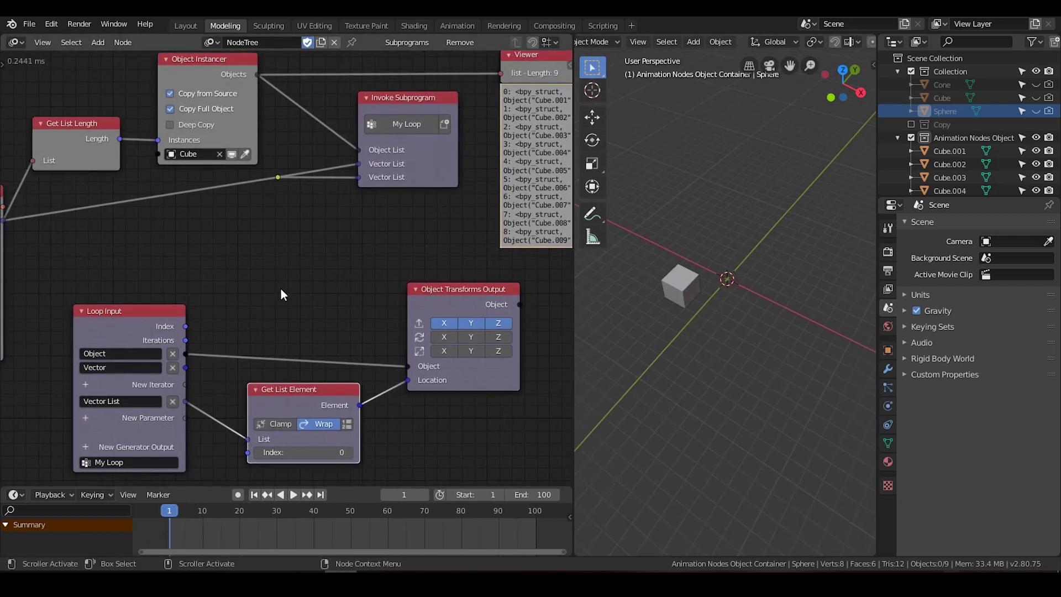
middle_drag(312, 336, 293, 265)
scroll(294, 265, up, 1)
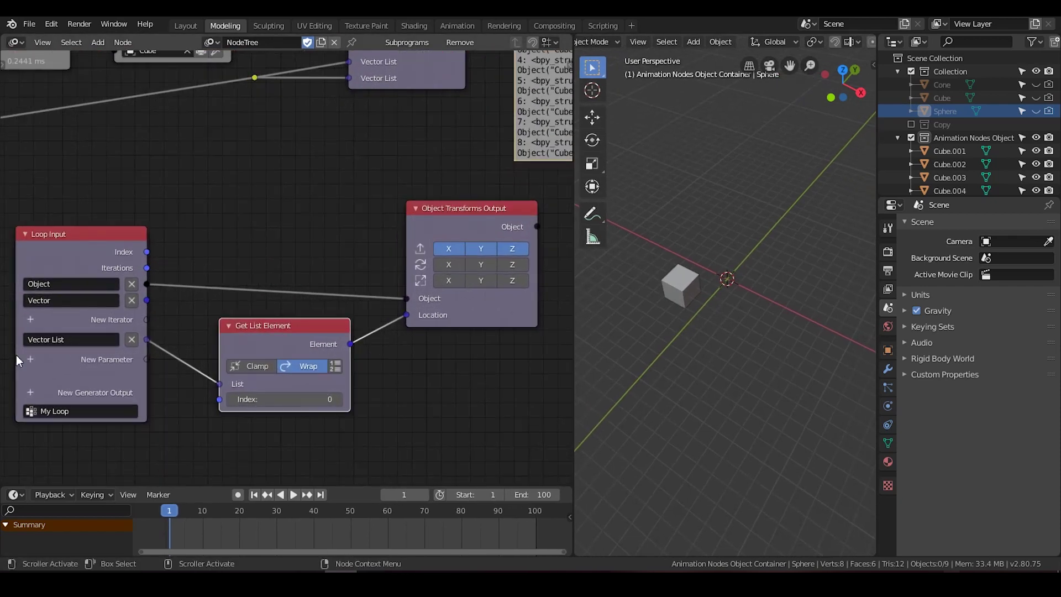
Raise the Get List Element's Index one element at a time up to 9
click(339, 401)
click(339, 401)
click(339, 401)
click(339, 401)
click(339, 401)
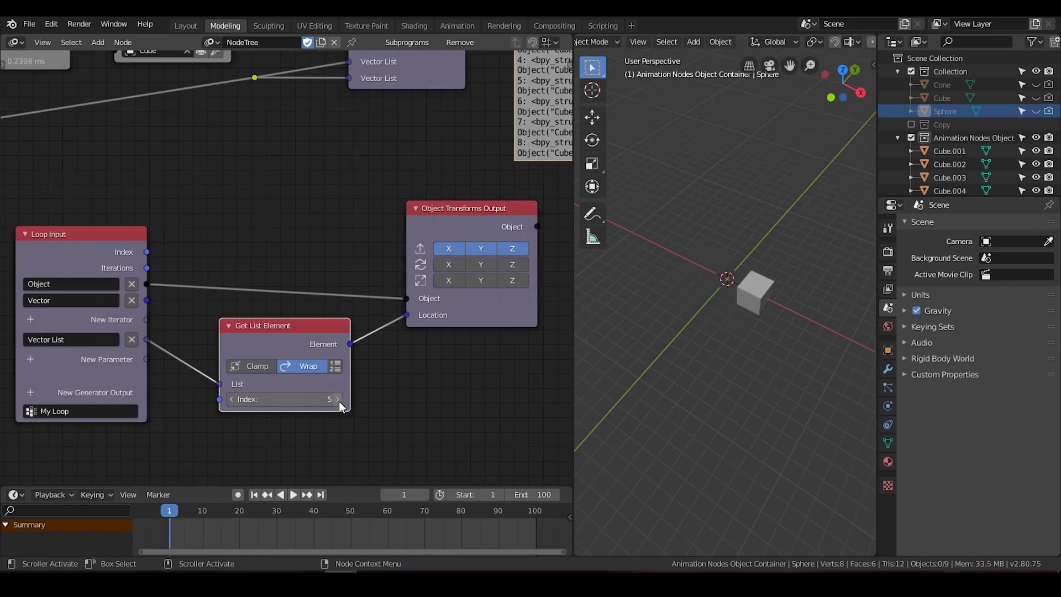
click(339, 401)
click(339, 401)
click(339, 401)
click(339, 401)
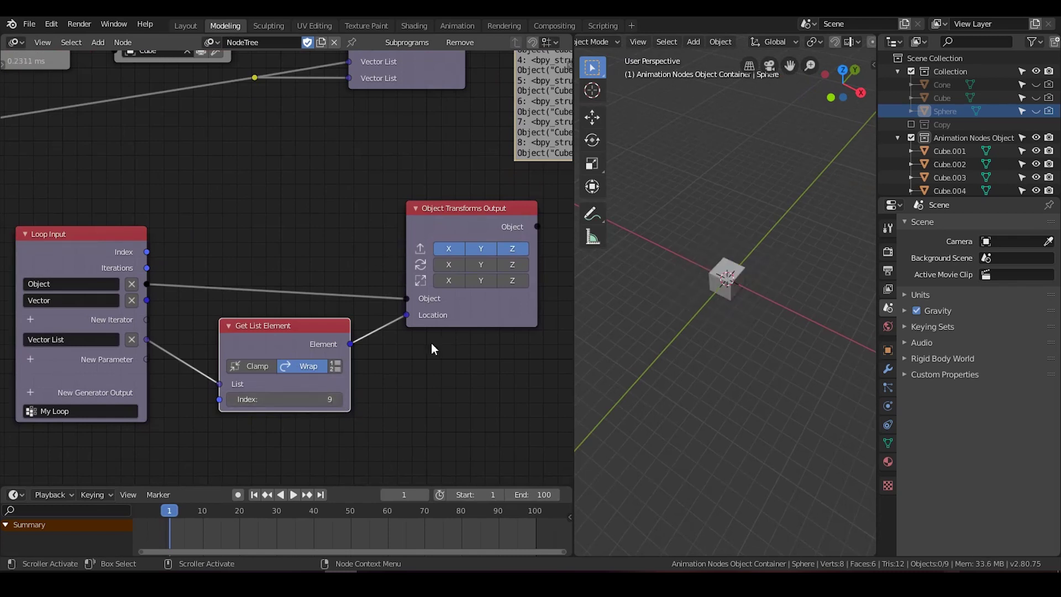
Lower the Get List Element's Index one element at a time to 0
middle_drag(632, 327, 691, 295)
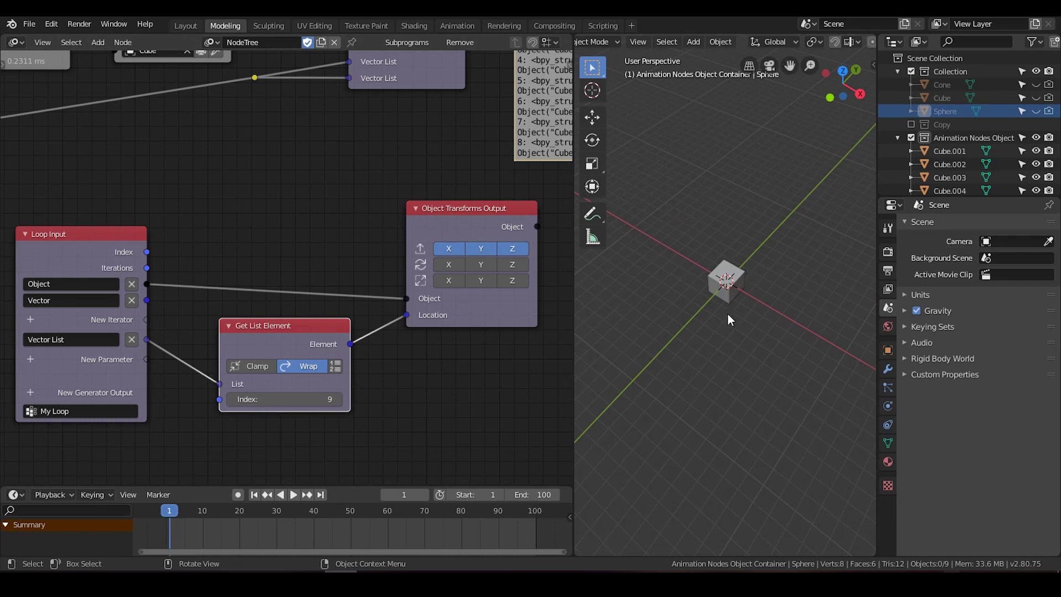
click(232, 397)
click(231, 396)
click(232, 397)
click(231, 397)
click(232, 396)
click(232, 396)
click(231, 396)
click(231, 397)
click(231, 397)
Connect the Loop Input's Index output to the Get List Element's Index input and view the cubes up close
middle_drag(262, 298, 285, 268)
mouse_move(273, 295)
mouse_down()
mouse_move(281, 284)
mouse_move(285, 297)
mouse_up()
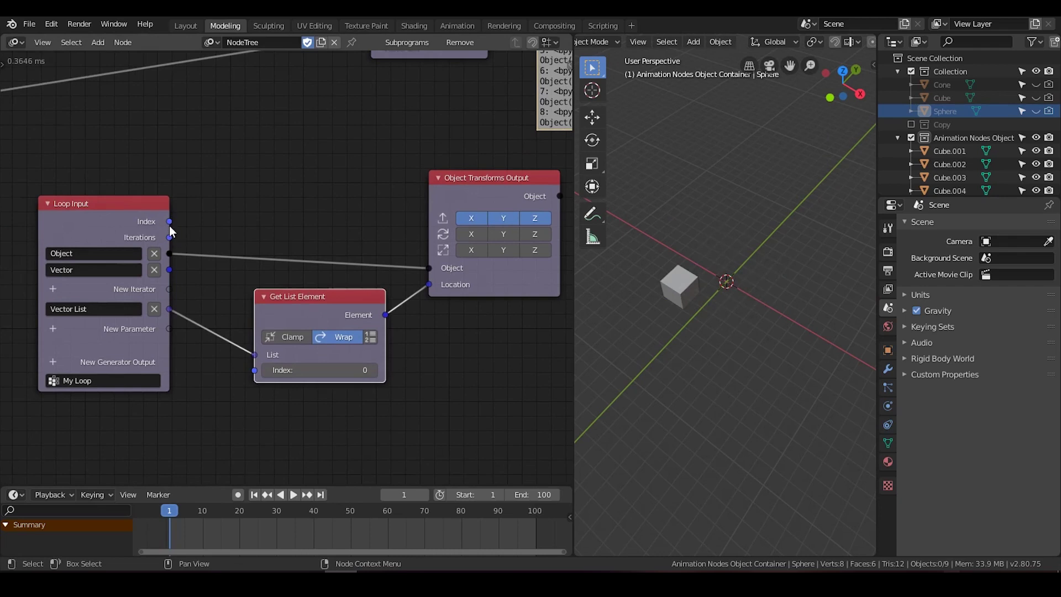
drag(169, 221, 254, 371)
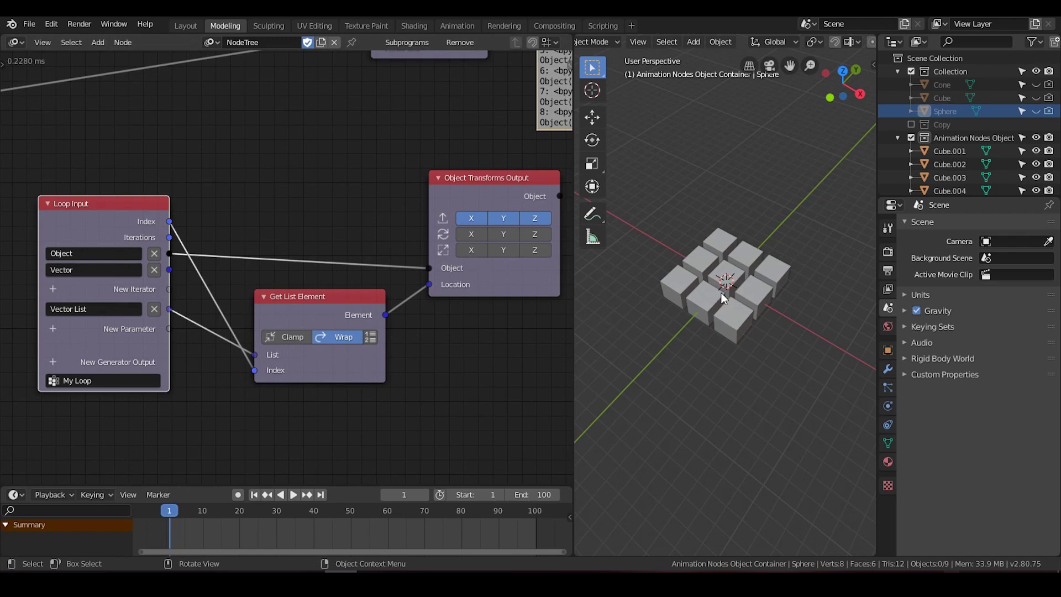
scroll(738, 315, up, 3)
mouse_move(738, 315)
middle_down()
mouse_move(731, 305)
mouse_move(737, 322)
middle_up()
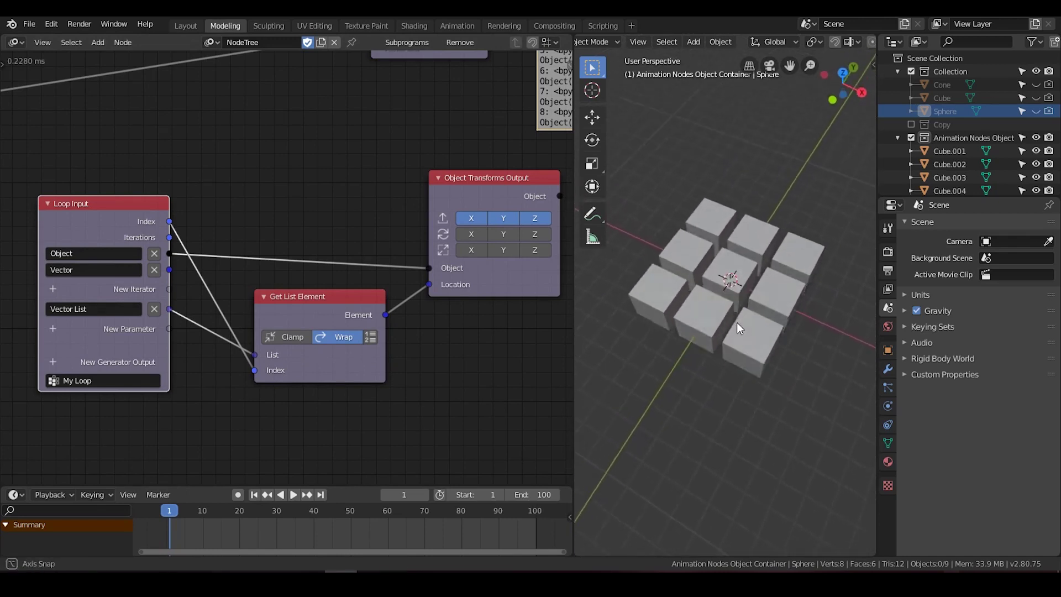
middle_drag(737, 323, 734, 322)
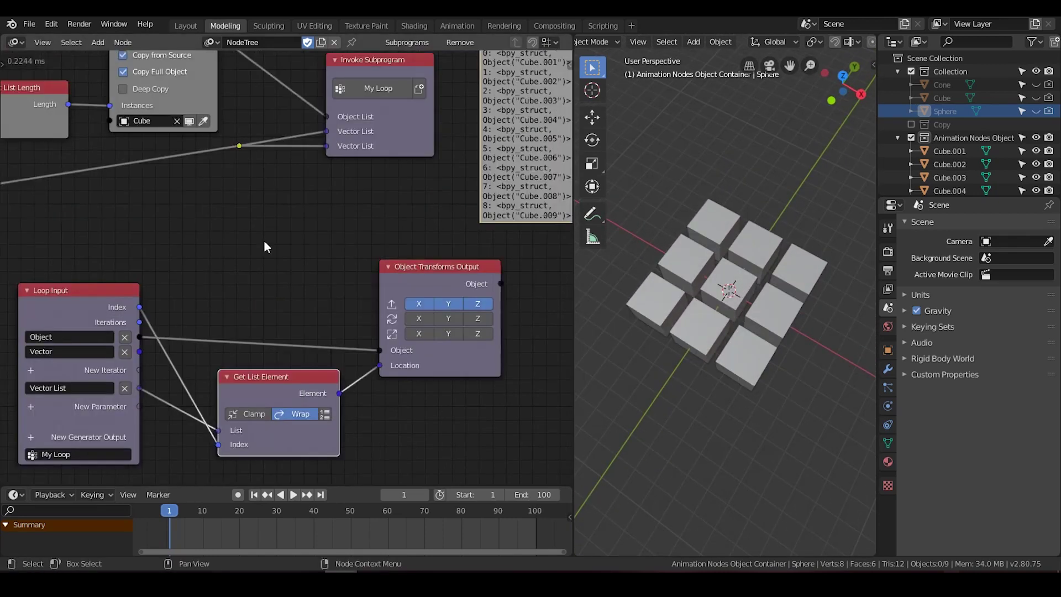
Remove the Object and Vector iterators from the Loop Input node
middle_drag(264, 235, 288, 195)
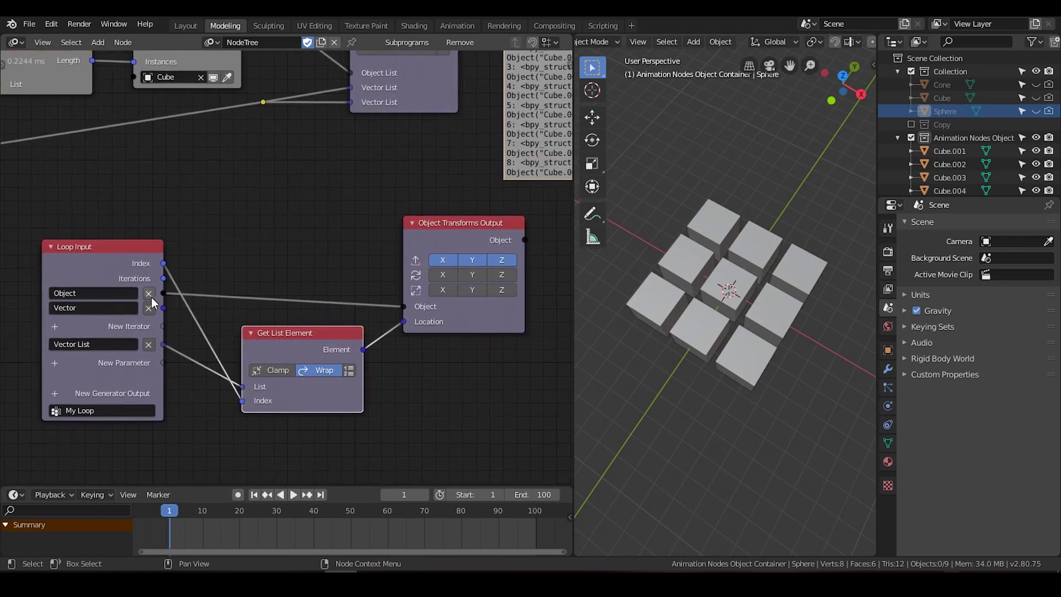
middle_drag(214, 275, 225, 282)
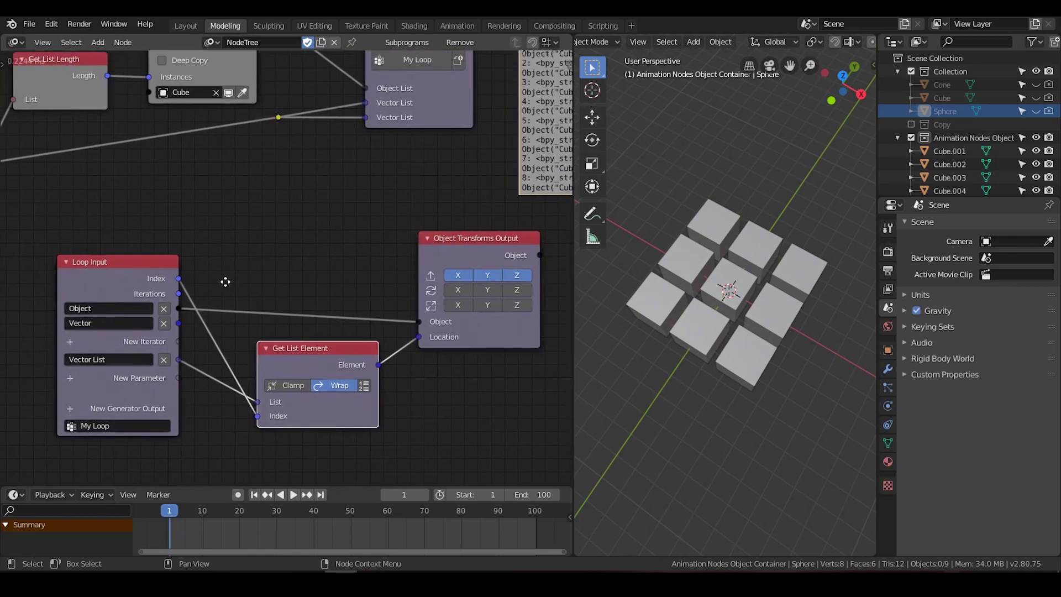
scroll(227, 283, down, 1)
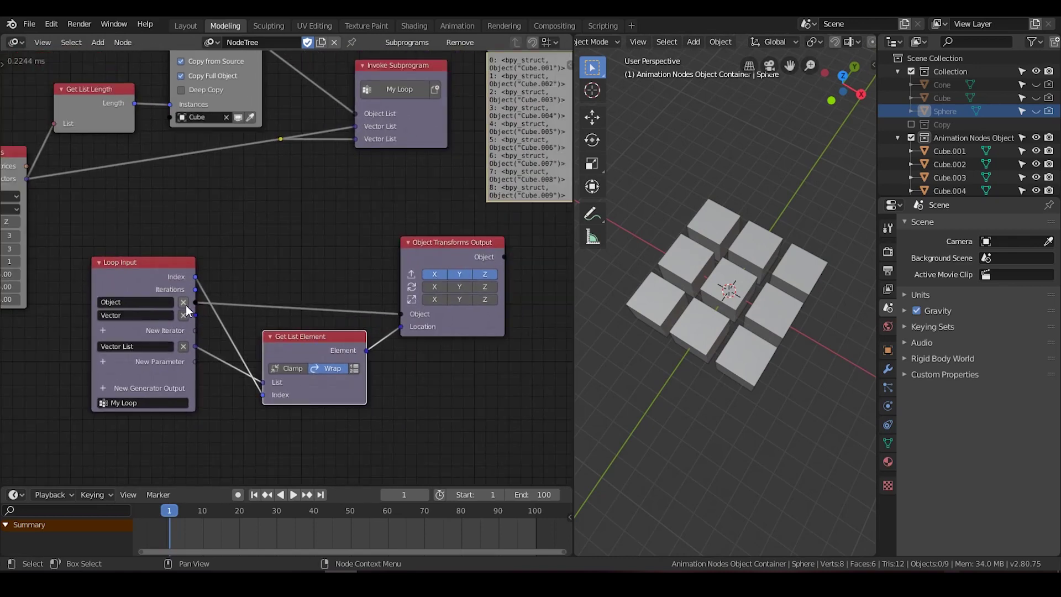
middle_drag(173, 261, 198, 245)
scroll(198, 246, up, 1)
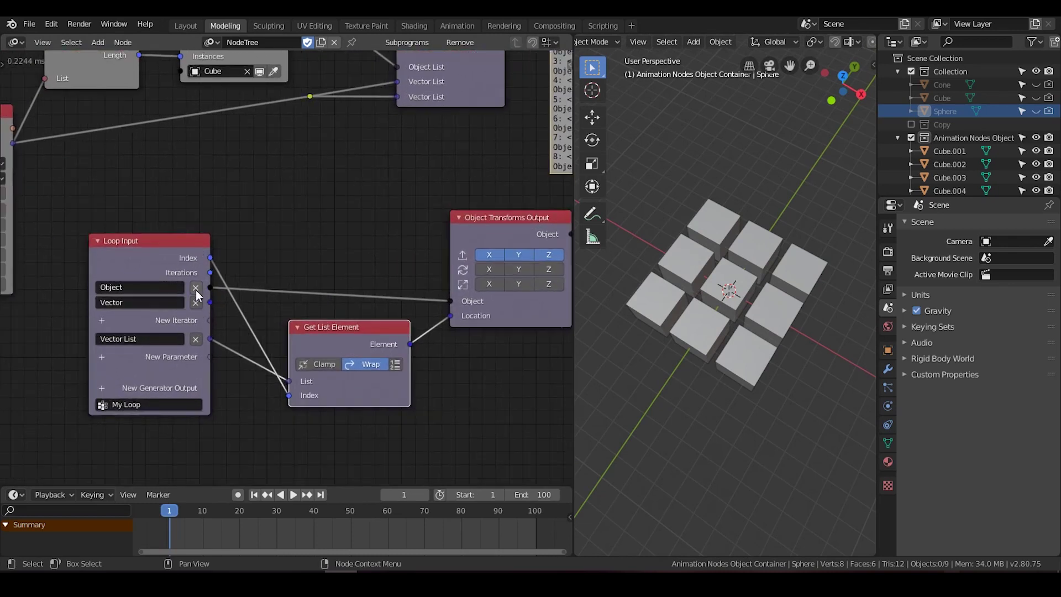
click(195, 287)
click(195, 287)
Set the Invoke Subprogram's Iterations to 1
middle_drag(449, 65, 458, 159)
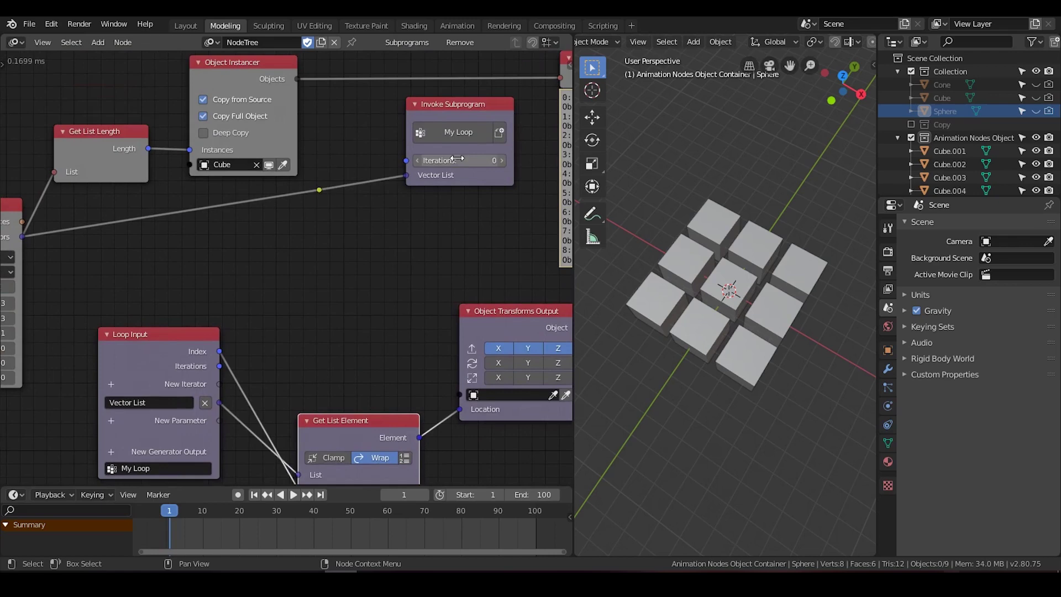
click(501, 161)
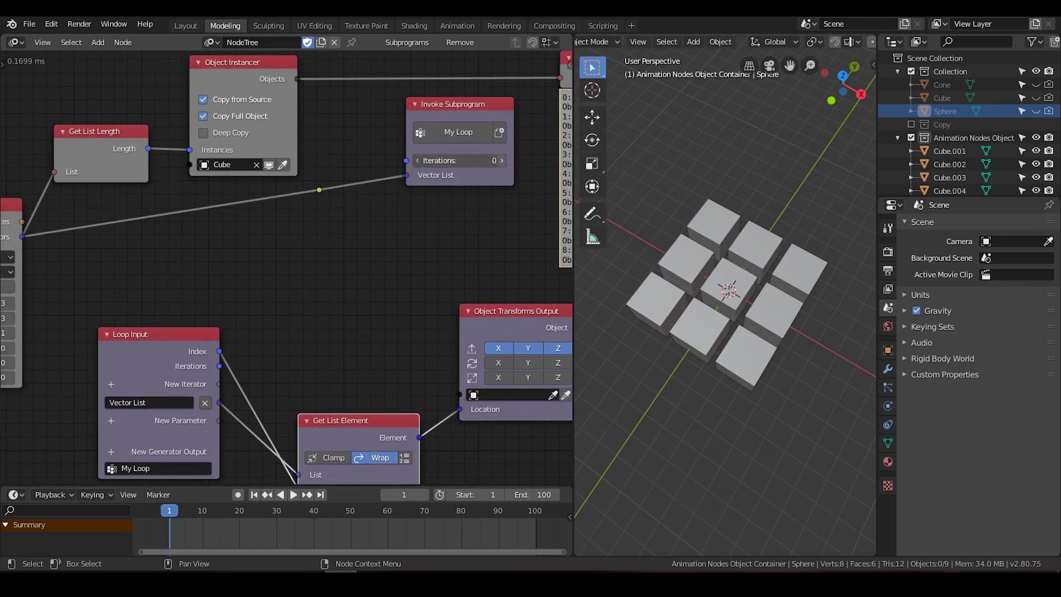
middle_drag(422, 260, 393, 229)
scroll(393, 248, down, 1)
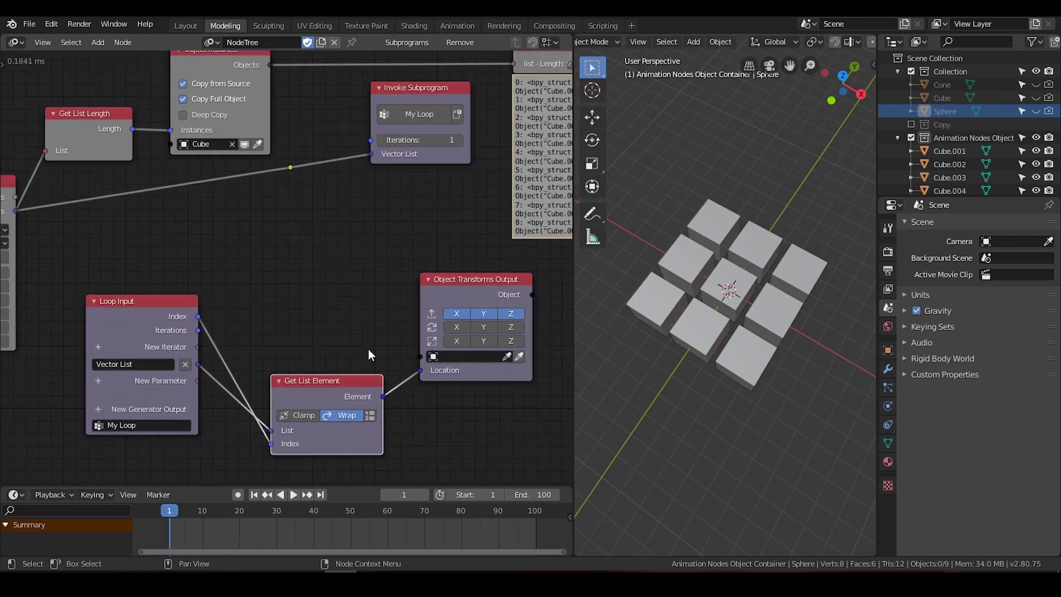
Delete the Get List Element node and shift the Object Transforms Output slightly away from the Loop Input
key(x)
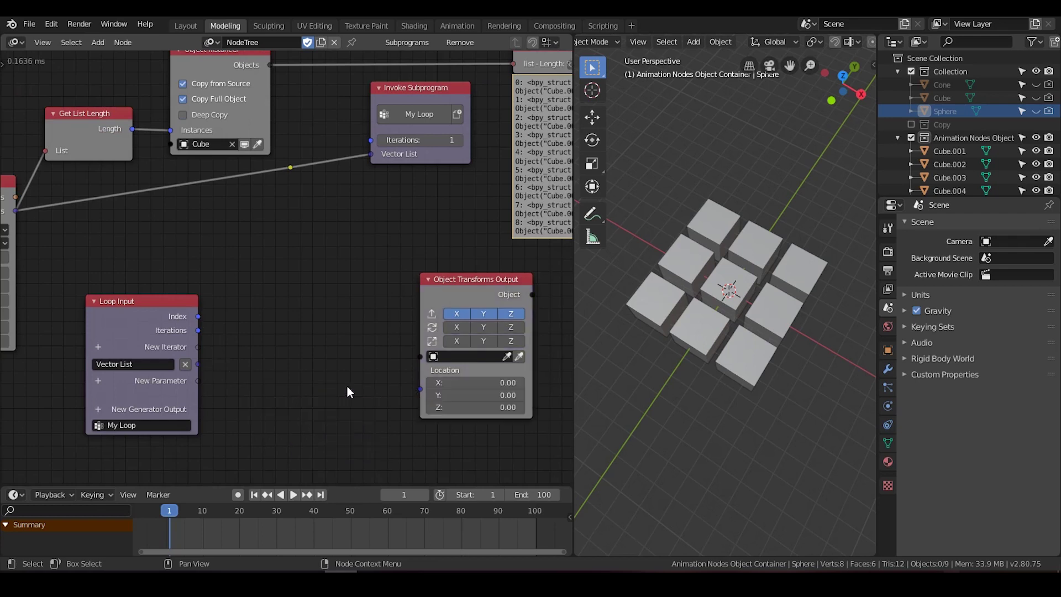
click(456, 287)
drag(450, 282, 474, 285)
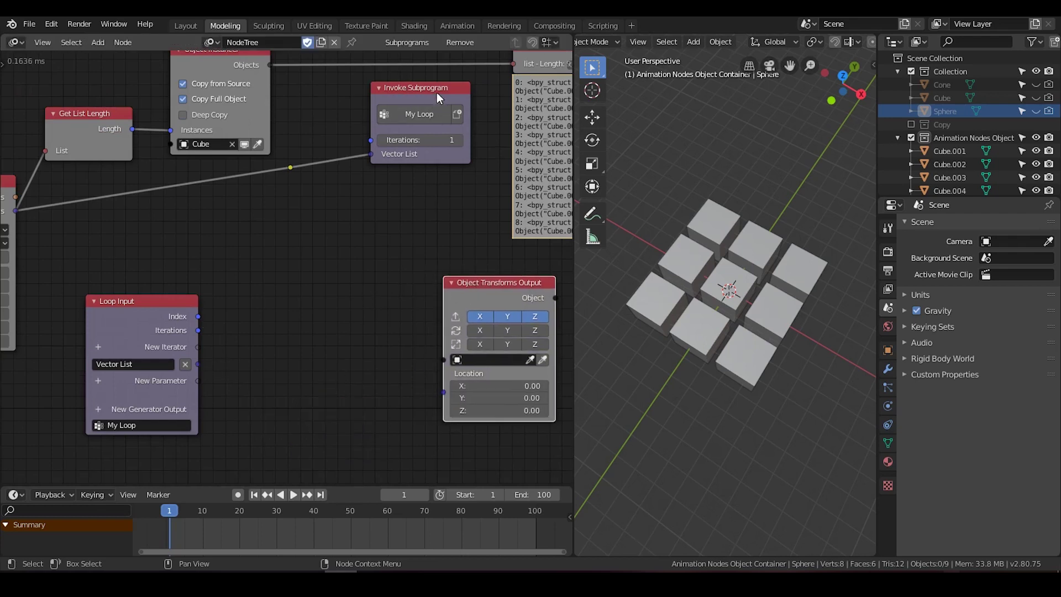
click(446, 142)
text(3)
key(Return)
Add an Object List parameter to the Loop Input and route the Object Instancer's objects through it to the Object Transforms Output
click(98, 379)
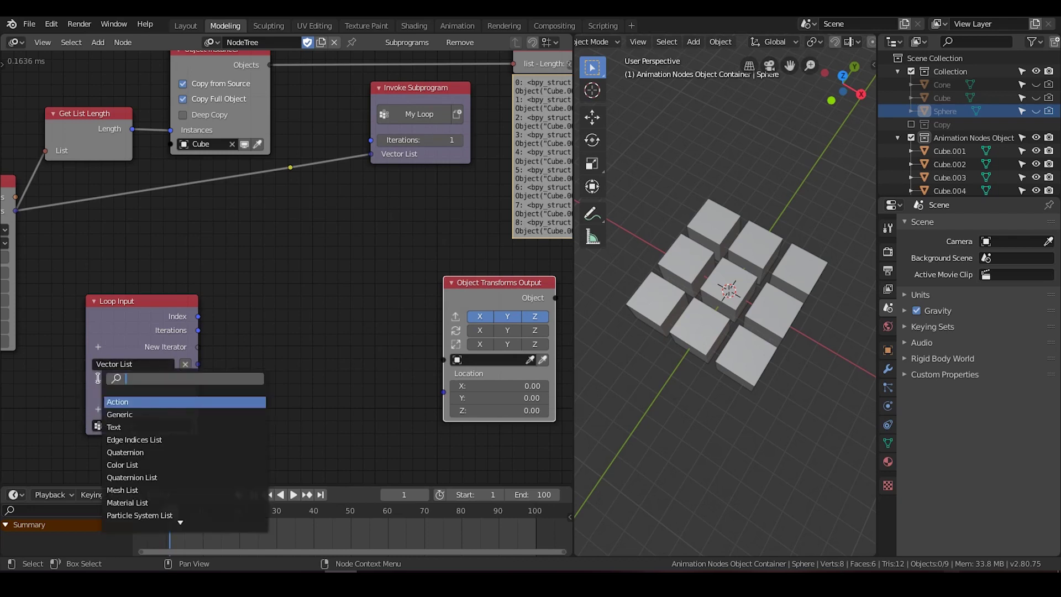
text(object)
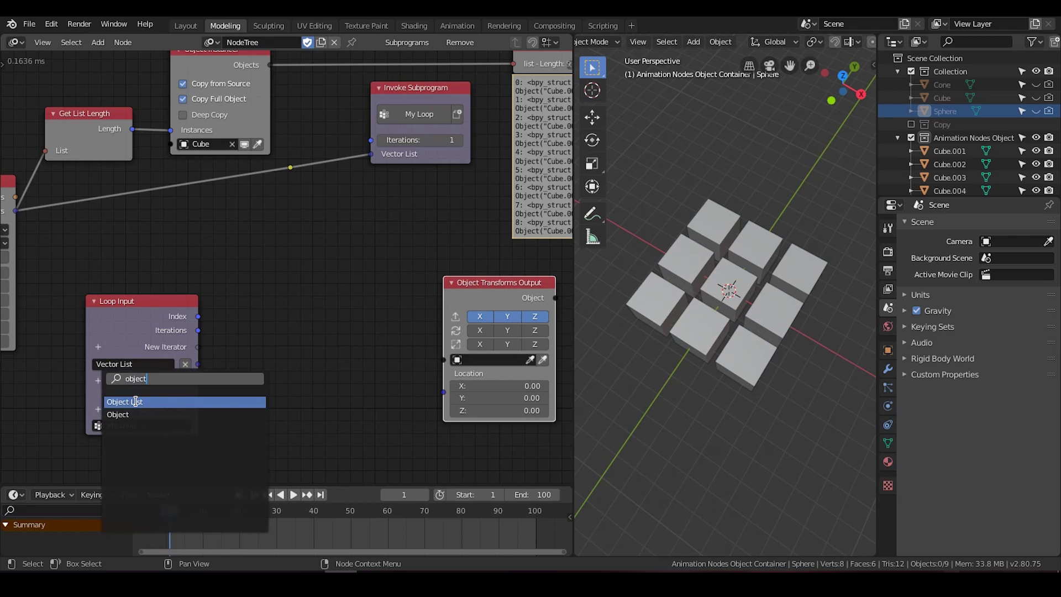
click(135, 402)
drag(269, 65, 370, 167)
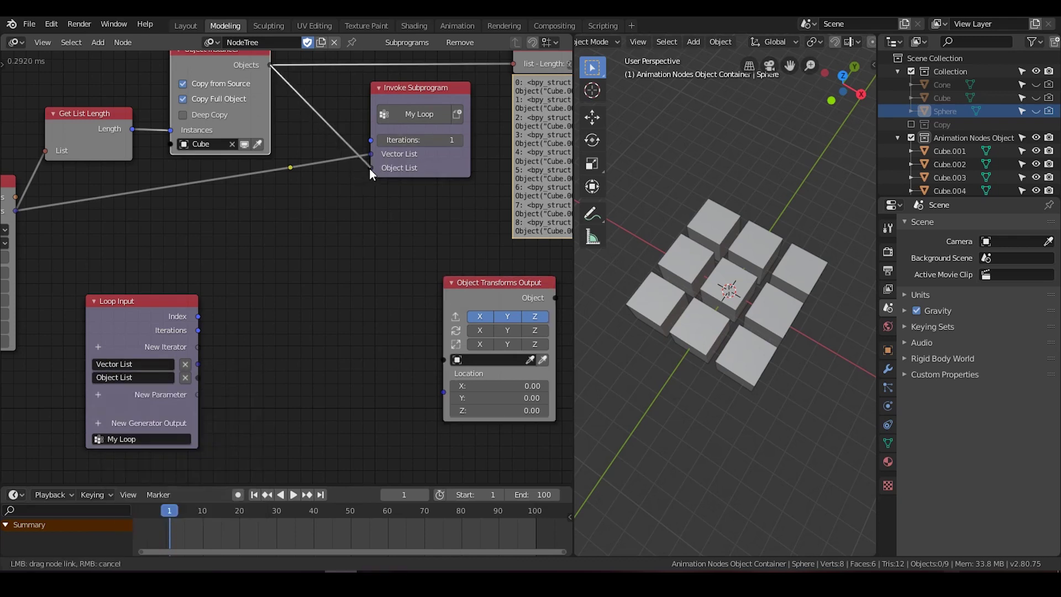
drag(194, 351, 443, 335)
Add a Random Vector node, switch it to list output, and place it below the Object List link
key(ctrl+a)
text(ra)
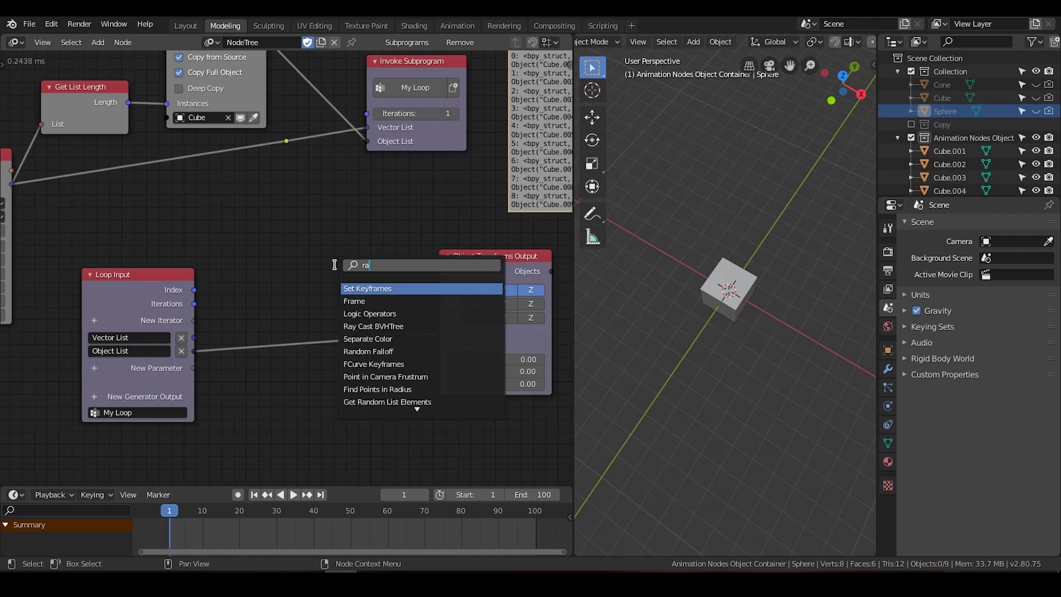
text(ndom ve)
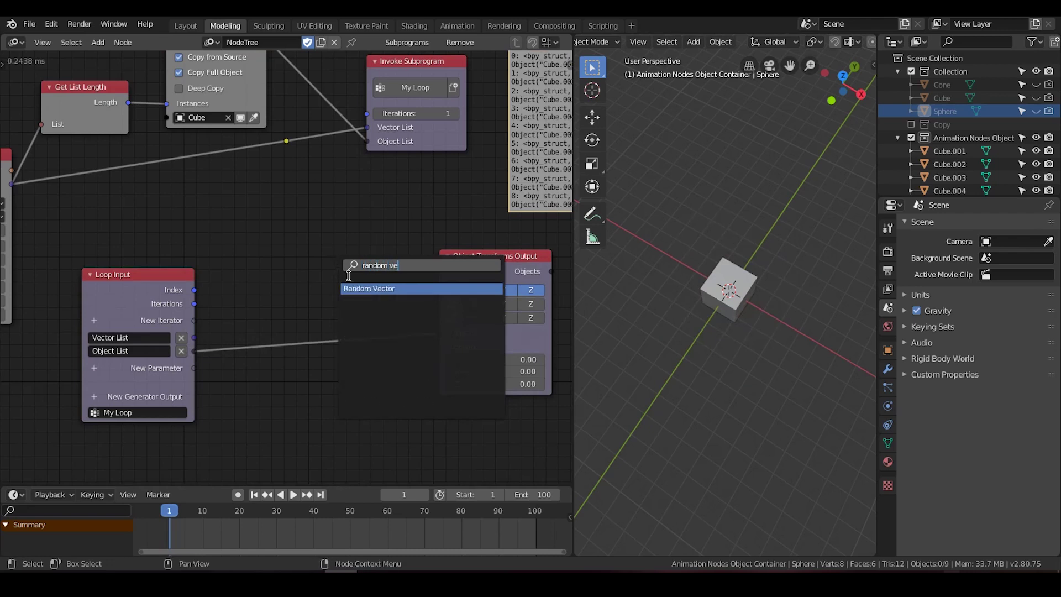
key(Return)
click(273, 242)
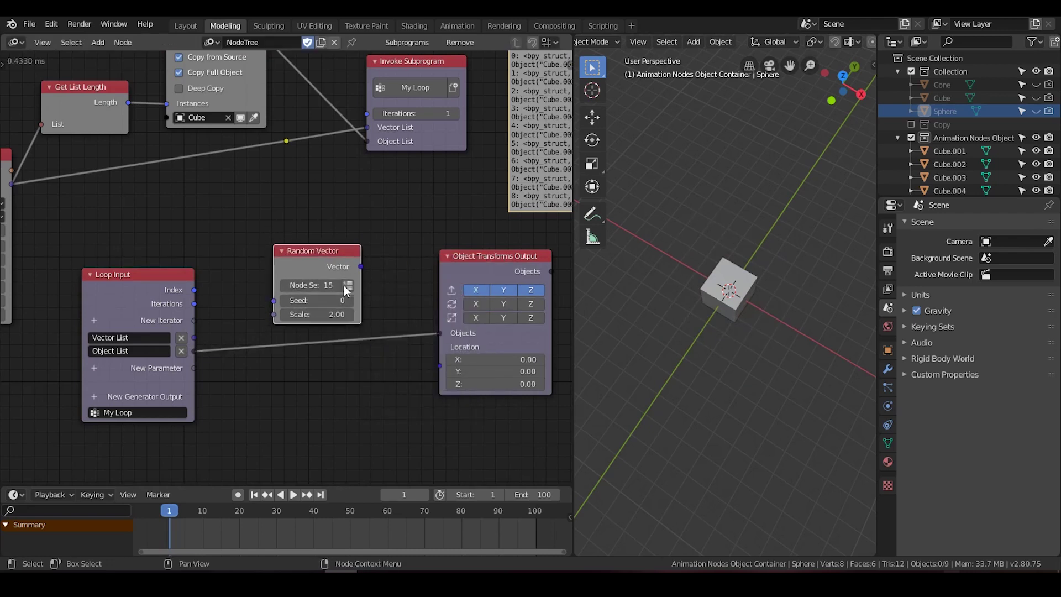
click(347, 290)
drag(322, 250, 333, 360)
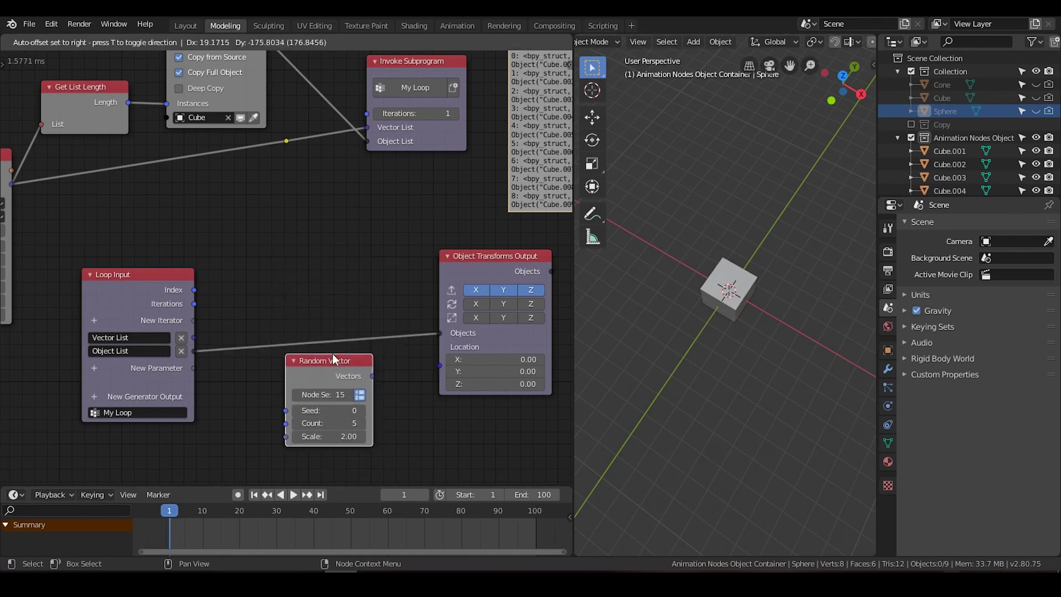
Connect the Loop Input's Index to the Random Vector's Seed, and its Vectors output to the Object Transforms Output's Locations
middle_drag(339, 364, 350, 323)
scroll(351, 324, up, 1)
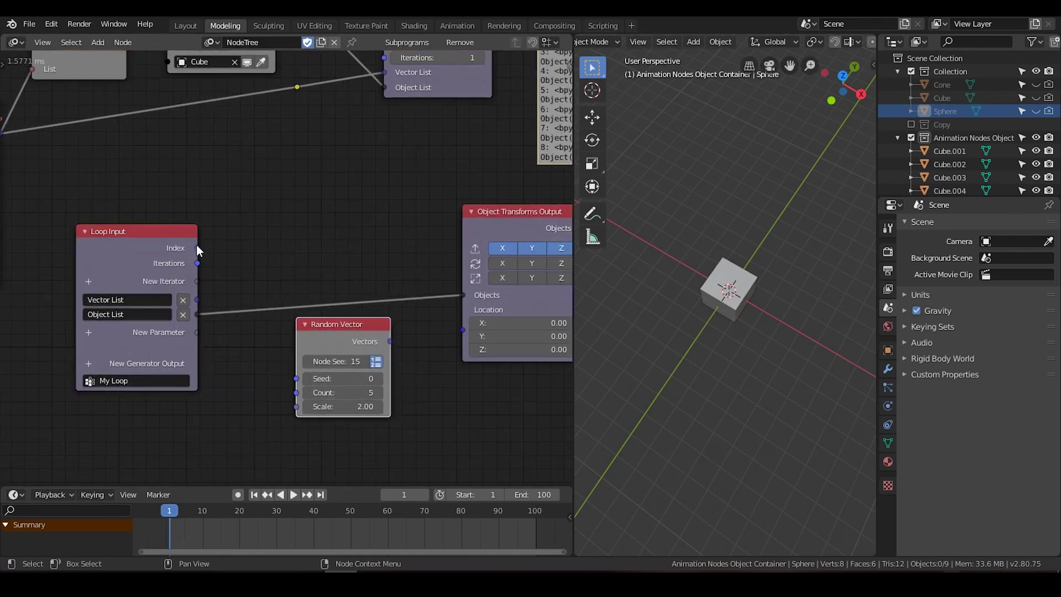
drag(198, 248, 297, 379)
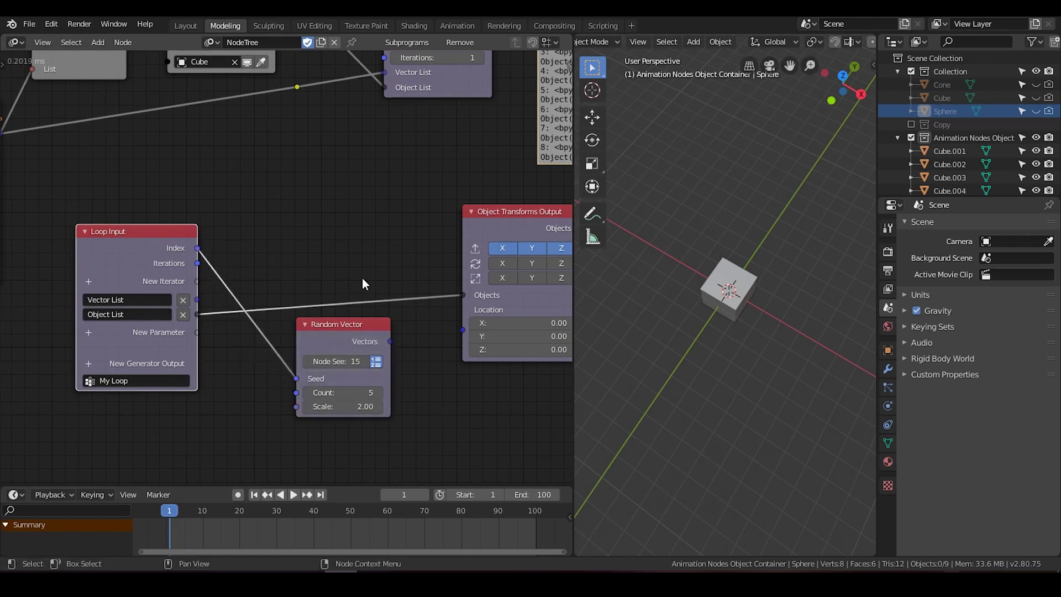
middle_drag(362, 277, 351, 317)
scroll(353, 319, down, 1)
drag(377, 375, 445, 365)
Raise the Invoke Subprogram's Iterations step by step to 5
click(460, 114)
click(460, 113)
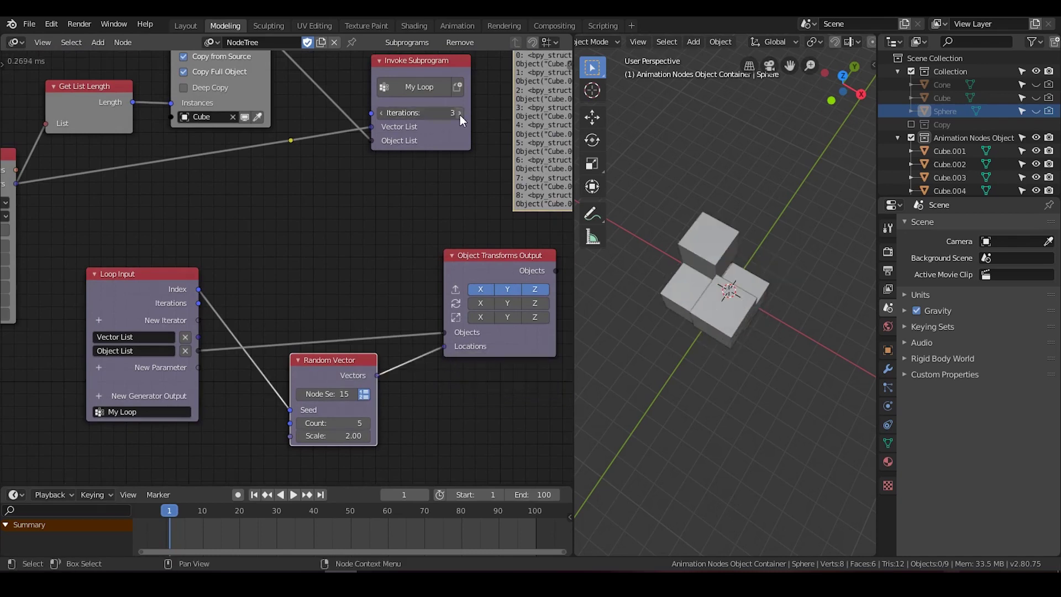
click(460, 114)
click(459, 114)
Move the Random Vector node above the Object List link and view the cubes from a lower angle
middle_drag(354, 304, 368, 272)
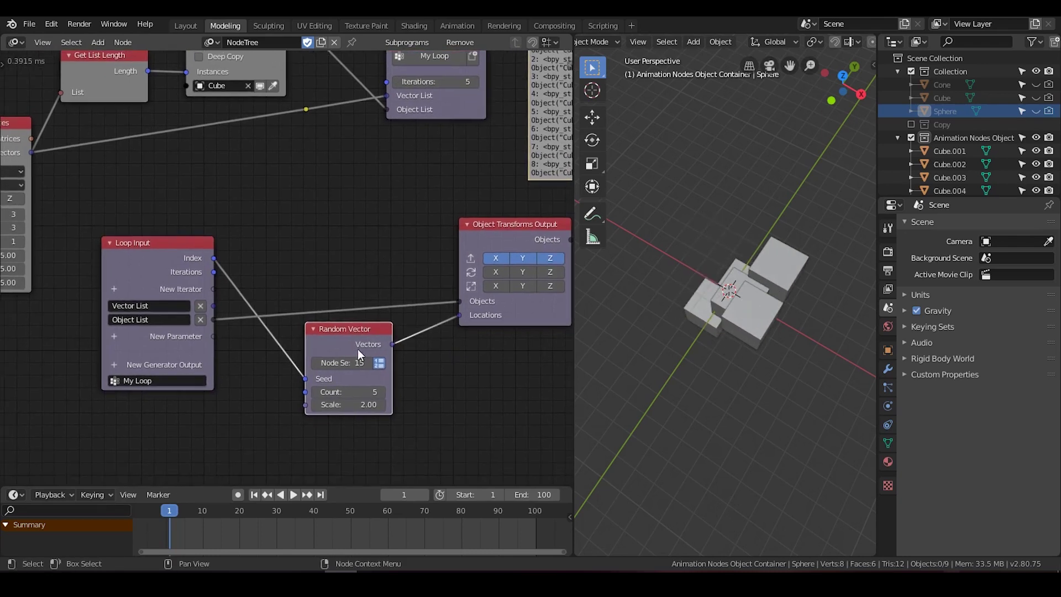
drag(346, 334, 347, 226)
scroll(276, 292, up, 1)
middle_drag(276, 292, 272, 309)
drag(205, 288, 225, 297)
middle_drag(746, 326, 696, 278)
Lower the Invoke Subprogram's Iterations step by step to 1
middle_drag(403, 84, 400, 130)
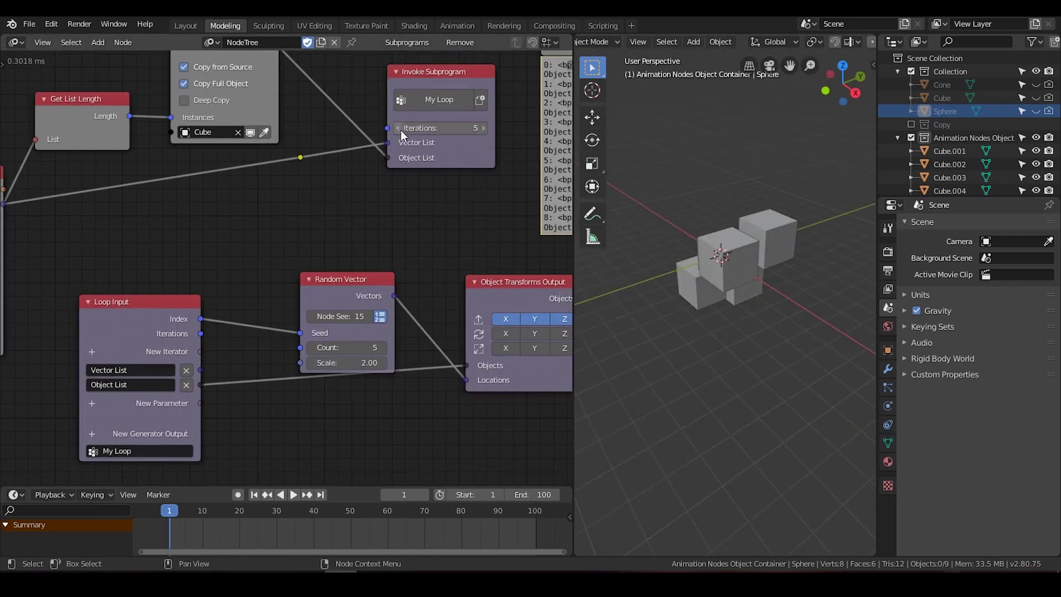
click(400, 130)
click(400, 130)
click(400, 131)
click(400, 130)
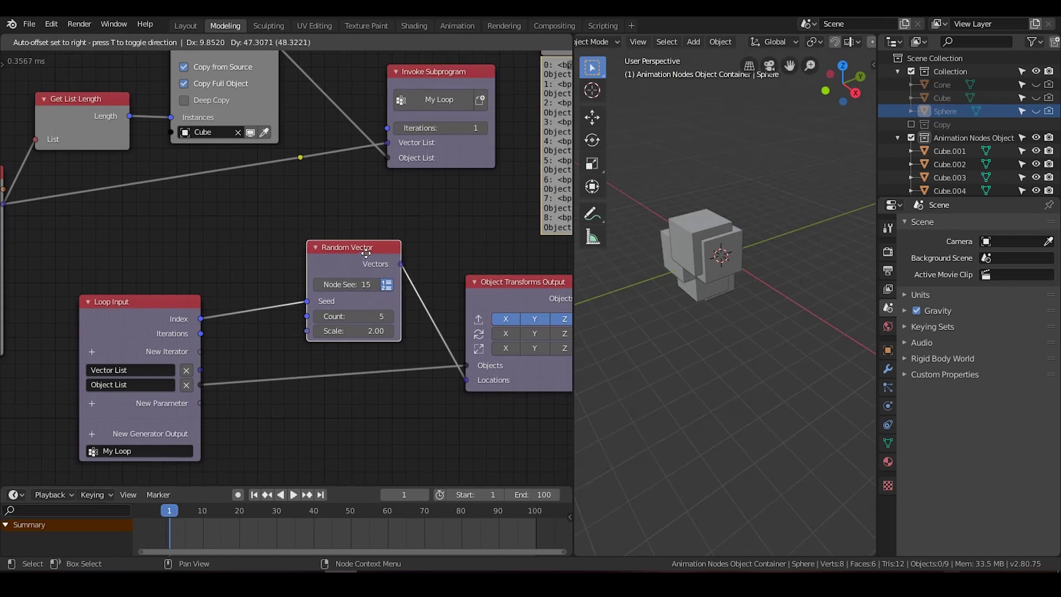
Move the Random Vector node slightly higher and set the Invoke Subprogram's Iterations to 2
drag(366, 253, 366, 253)
click(483, 127)
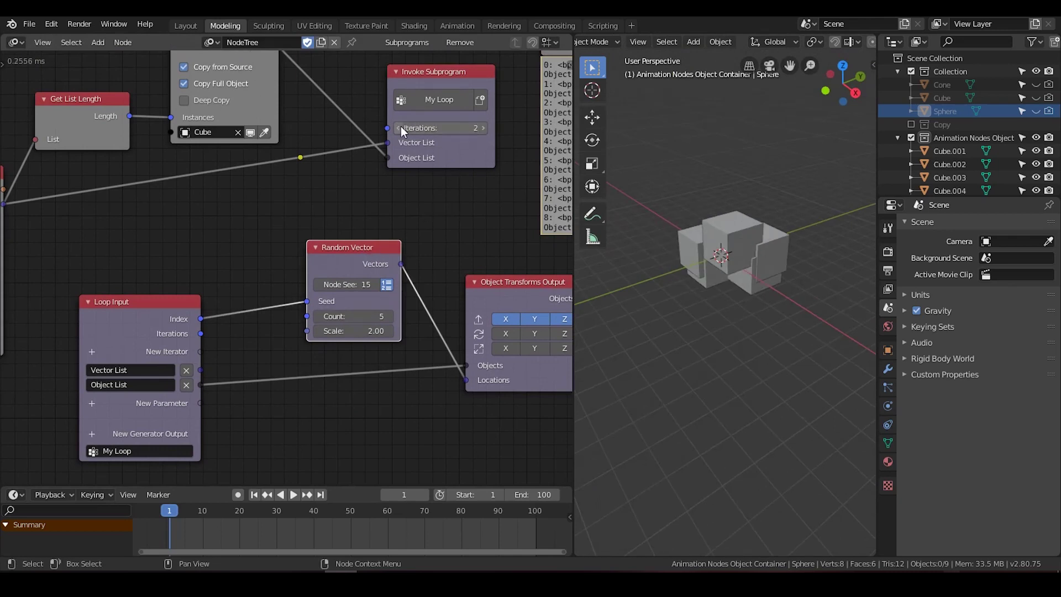
Attach a Viewer node to the Loop Input's Index output and place it below the Random Vector node
middle_drag(421, 216, 382, 226)
scroll(380, 227, down, 1)
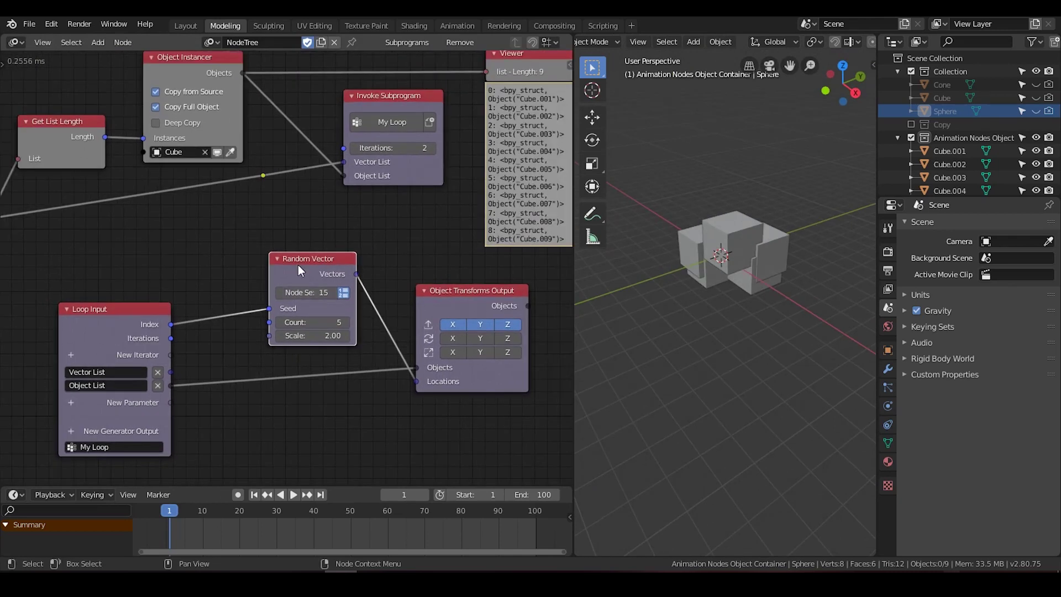
click(145, 311)
key(w)
click(158, 386)
click(157, 373)
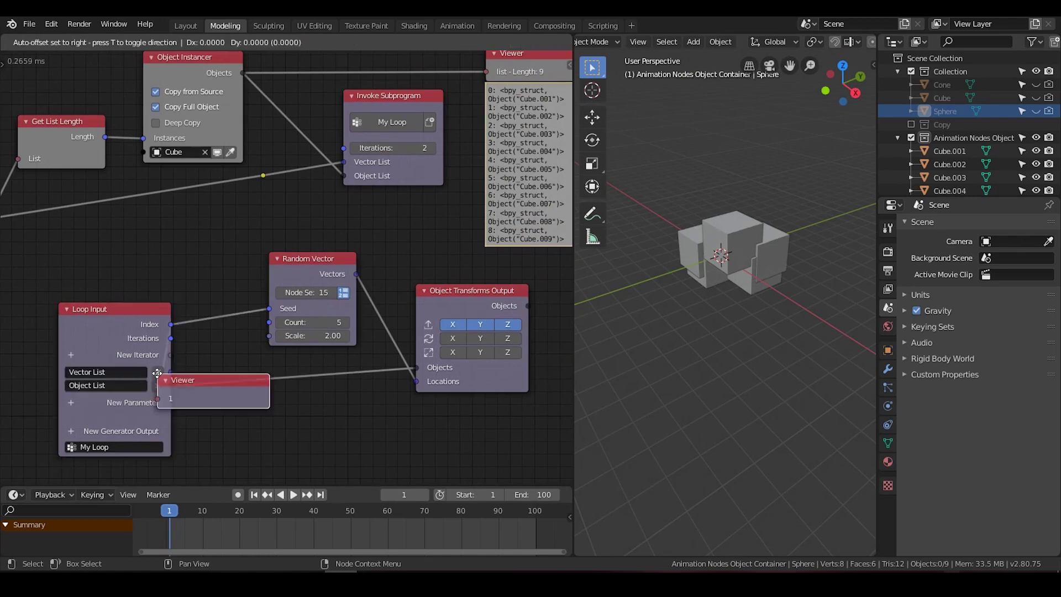
click(269, 407)
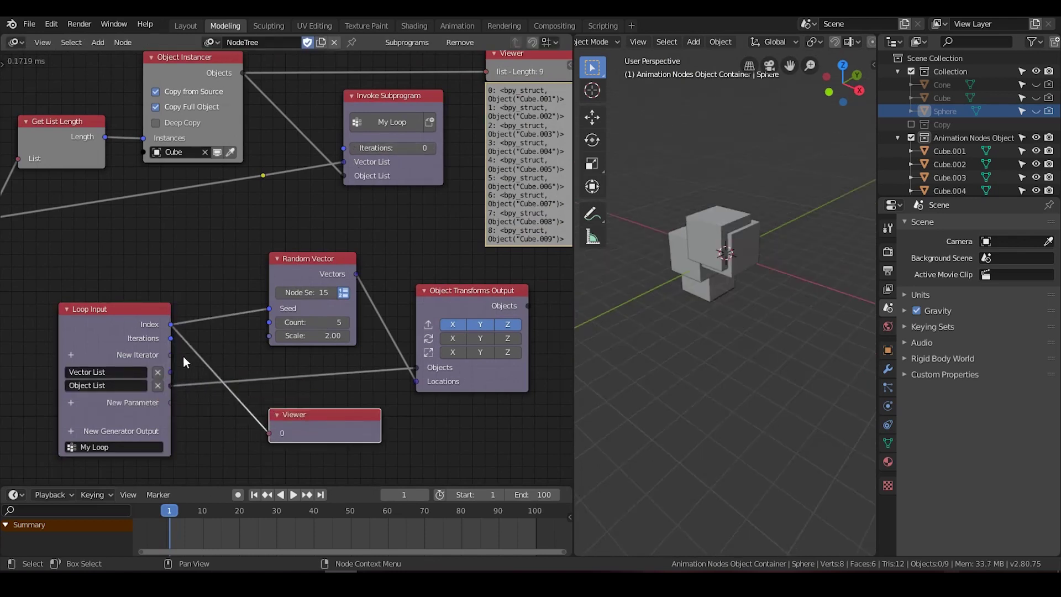
Raise the Invoke Subprogram's Iterations step by step to 4 and select the nodes inside the loop
middle_drag(183, 357, 205, 305)
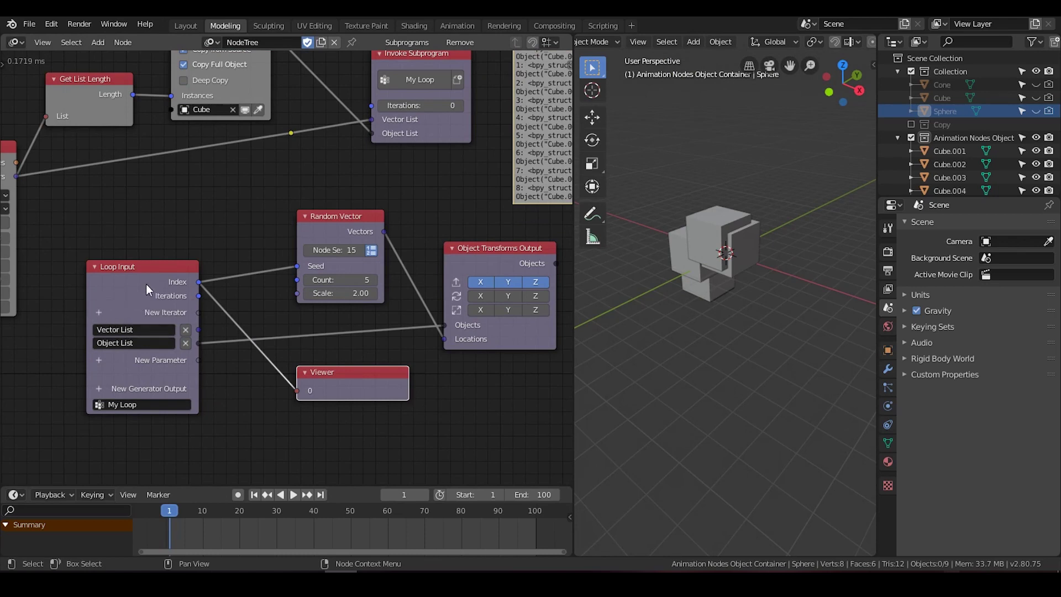
click(460, 103)
click(459, 102)
click(460, 103)
click(460, 103)
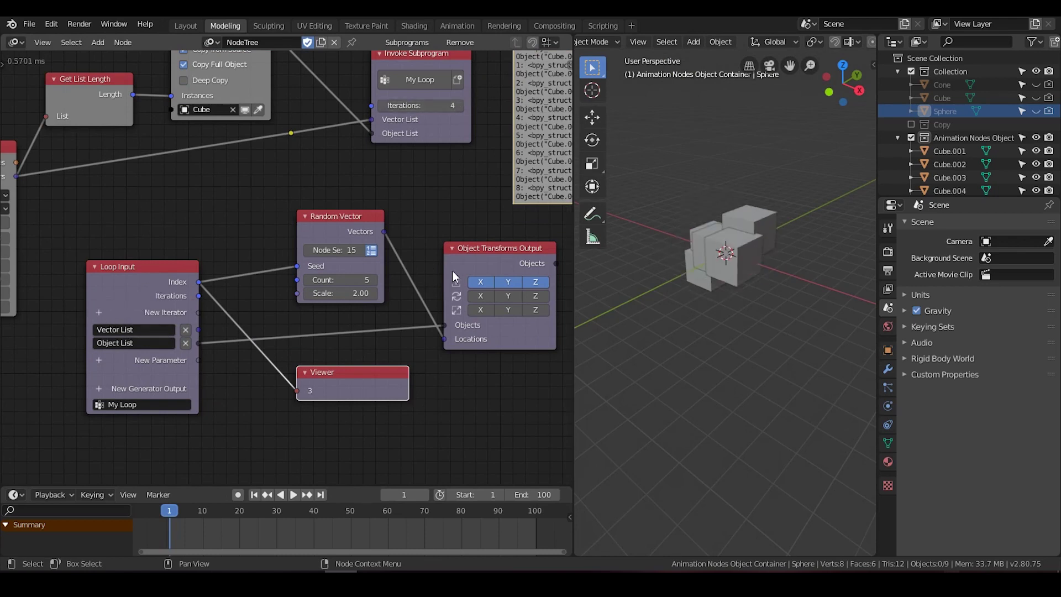
drag(465, 191, 293, 451)
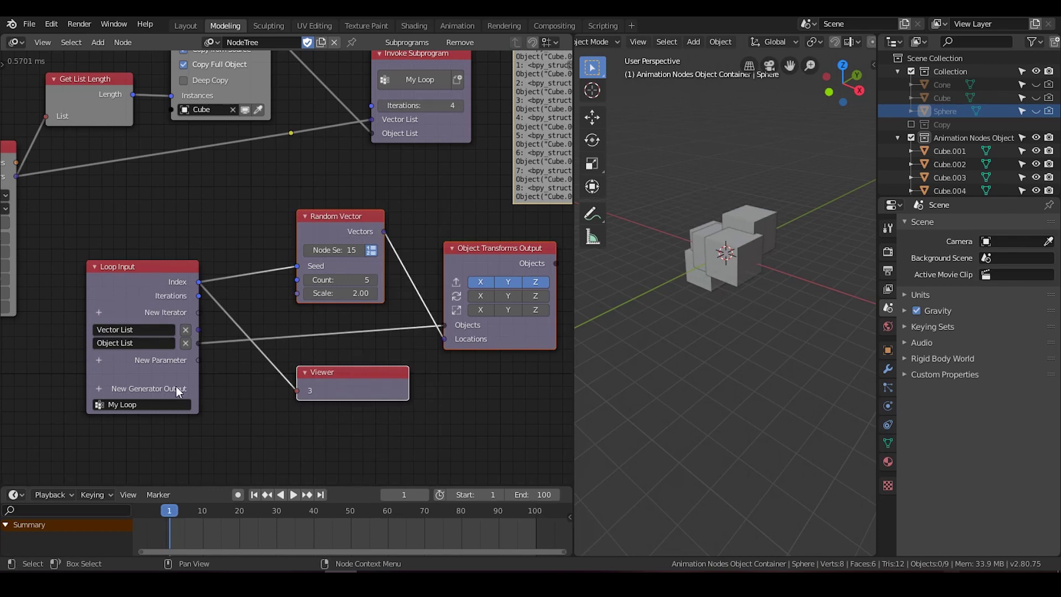
middle_drag(326, 345, 322, 315)
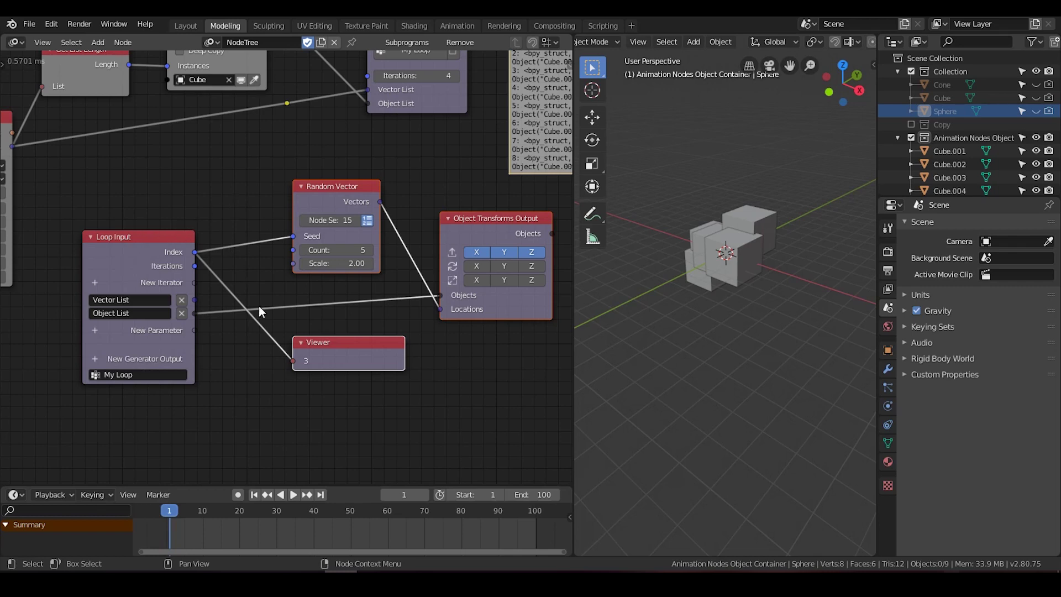
middle_drag(449, 334, 431, 395)
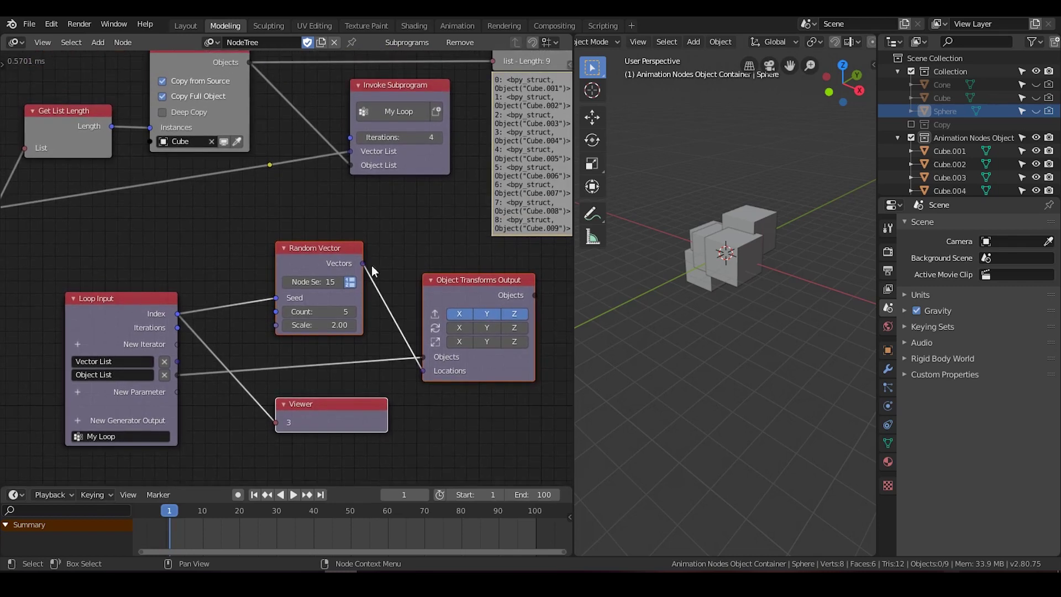
Add an Object List generator output to My Loop and feed it from the Object Transforms Output's Objects
click(113, 420)
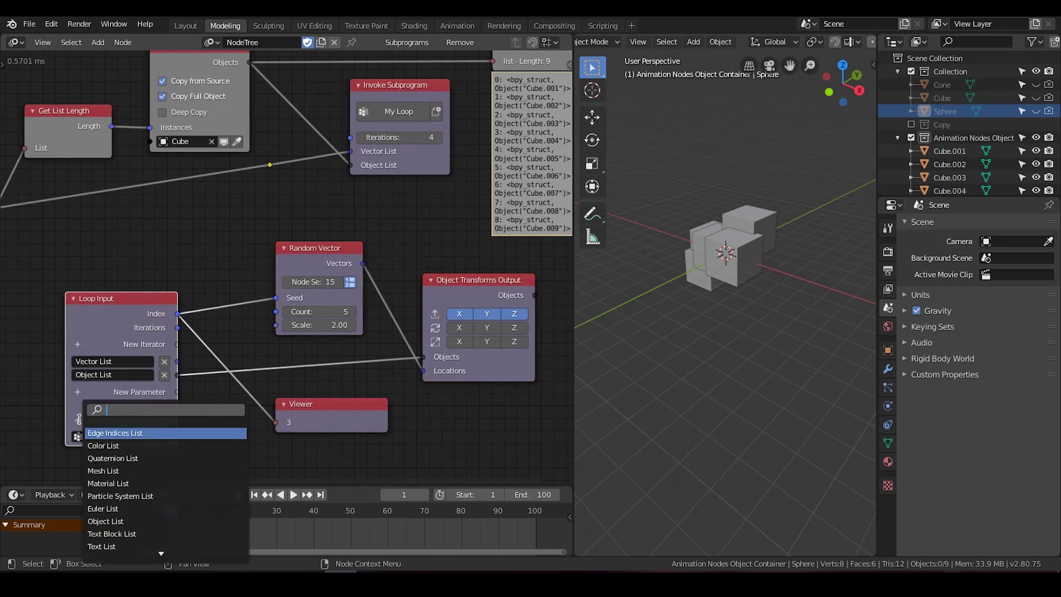
text(object)
click(103, 433)
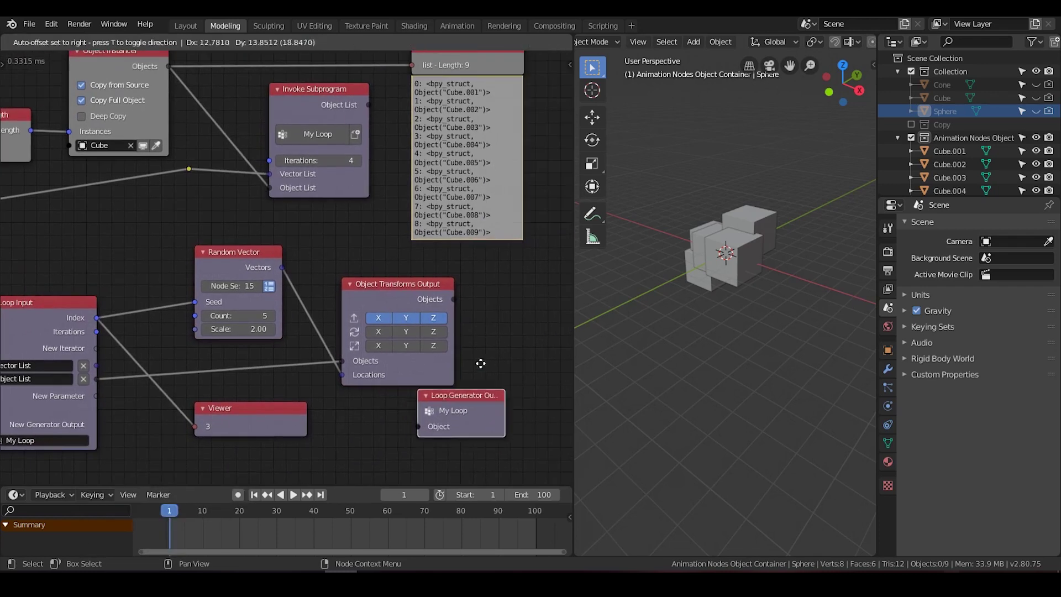
click(481, 286)
drag(454, 299, 485, 323)
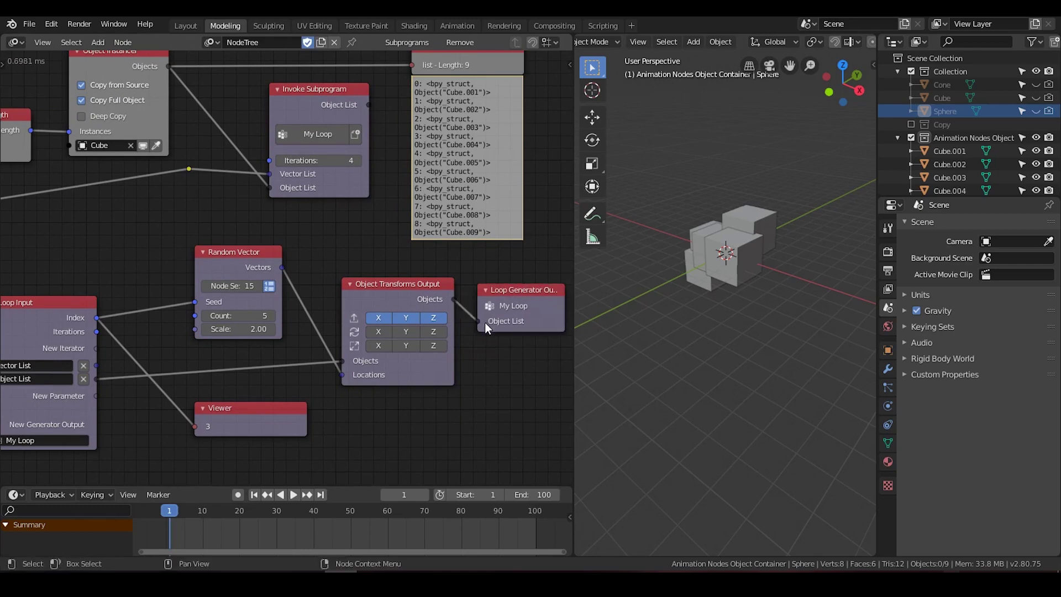
Move the object list Viewer aside, add an Object Material Output node, and try linking the Invoke Subprogram's Object List to it
middle_drag(486, 260, 432, 379)
drag(420, 152, 511, 96)
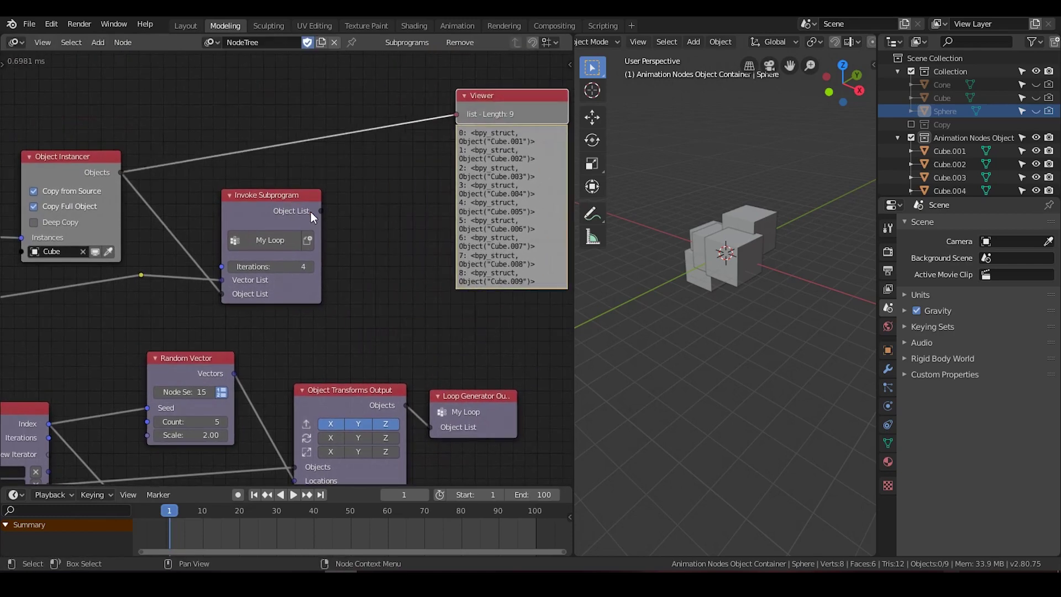
drag(319, 211, 349, 221)
drag(400, 273, 383, 237)
text(object mat)
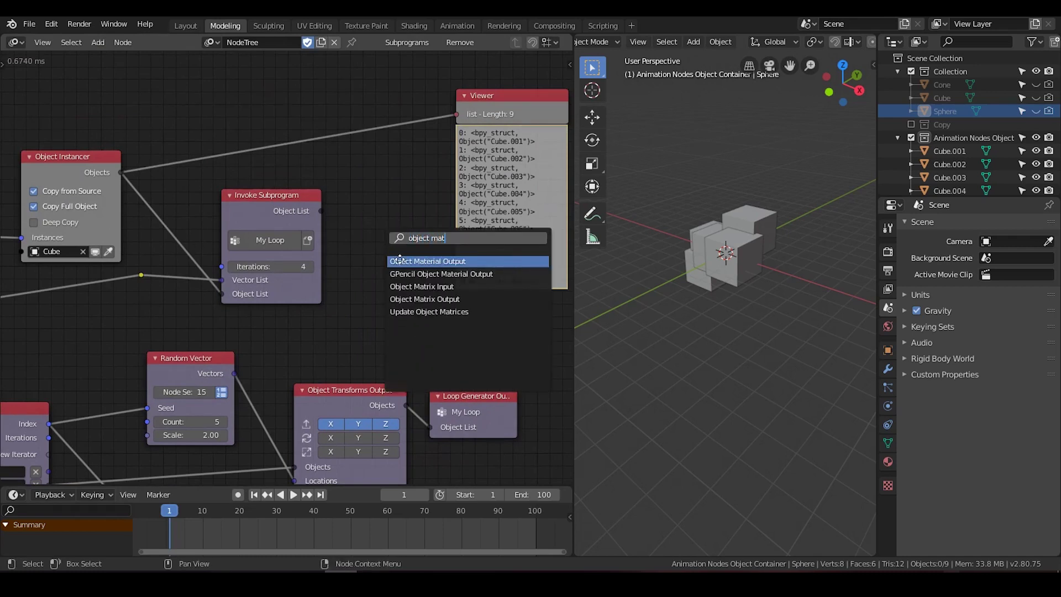
key(Return)
drag(321, 211, 340, 261)
middle_drag(342, 261, 388, 200)
scroll(387, 240, down, 1)
middle_drag(385, 270, 415, 209)
Delete the Loop Generator Output node and shift the Object Transforms Output node slightly down
click(506, 268)
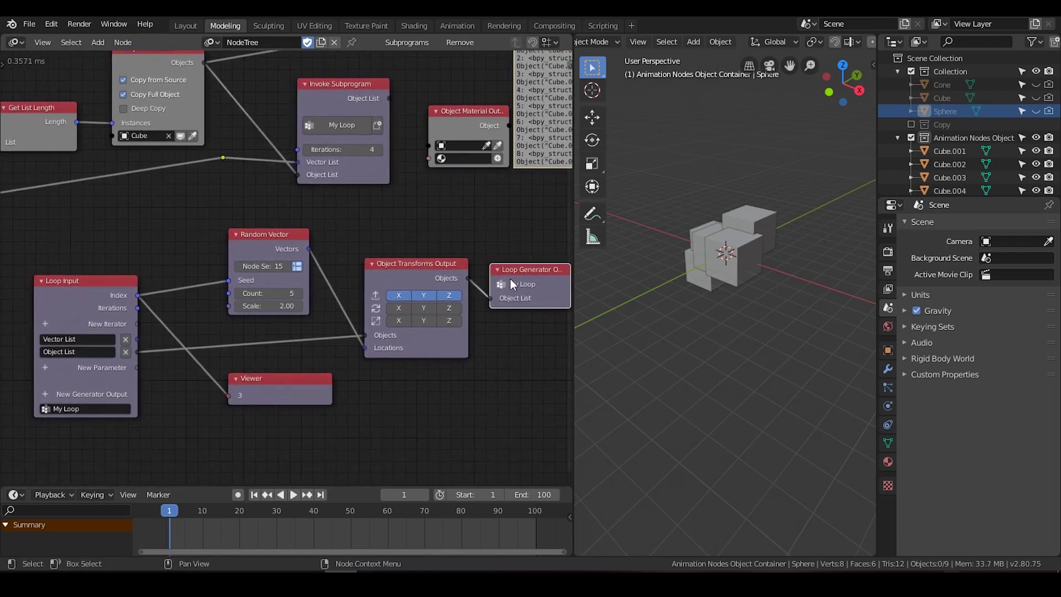
key(x)
middle_drag(374, 261, 400, 237)
scroll(442, 263, up, 2)
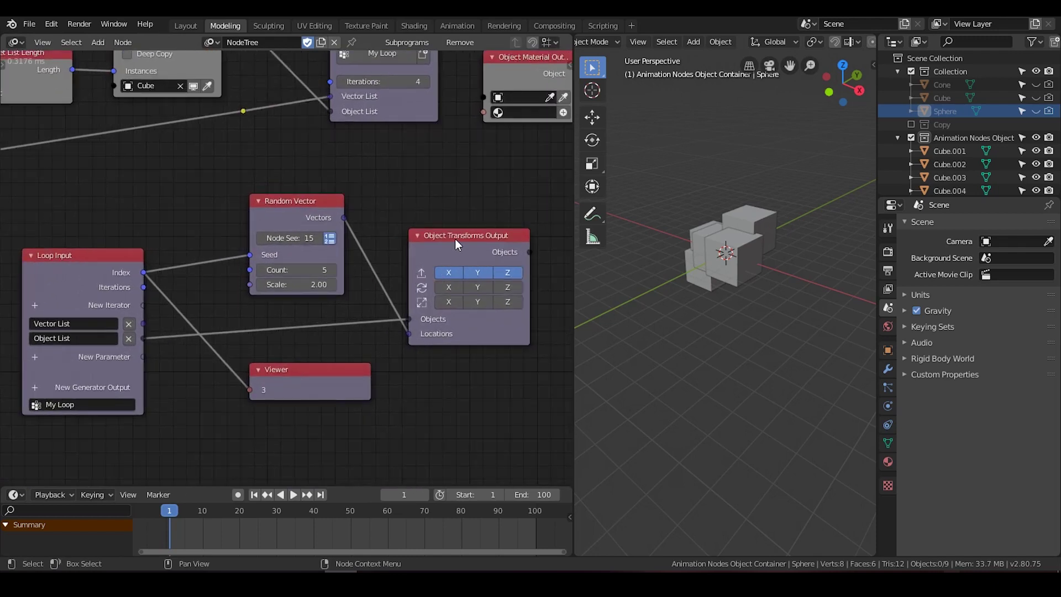
drag(456, 239, 468, 261)
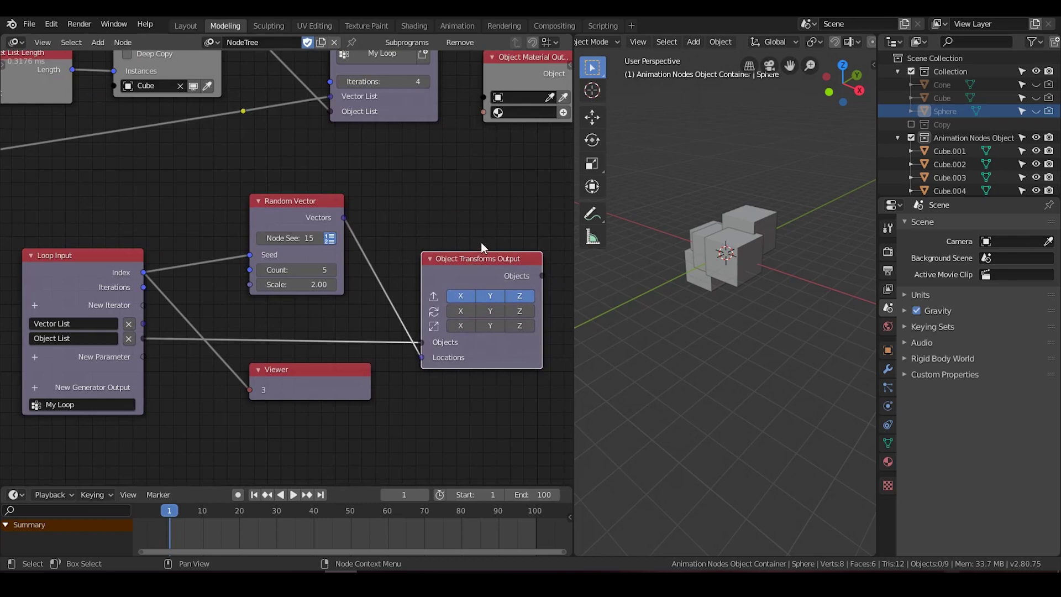
Delete all nodes from the node tree
scroll(441, 288, down, 3)
middle_drag(398, 231, 420, 303)
mouse_move(375, 146)
mouse_down()
mouse_move(369, 135)
mouse_move(398, 159)
mouse_move(392, 145)
mouse_move(371, 152)
mouse_up()
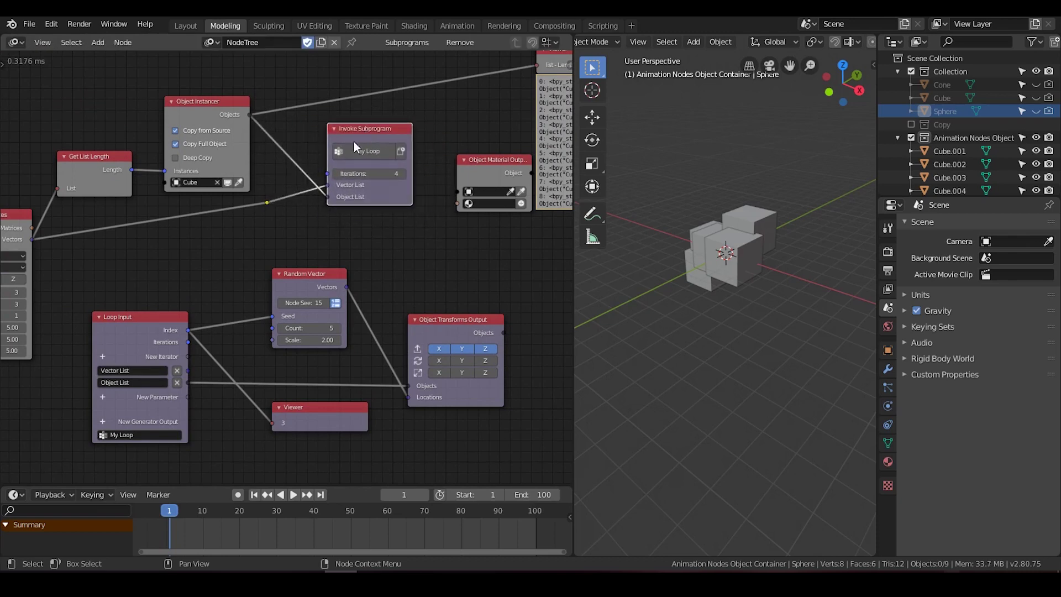
scroll(387, 141, down, 1)
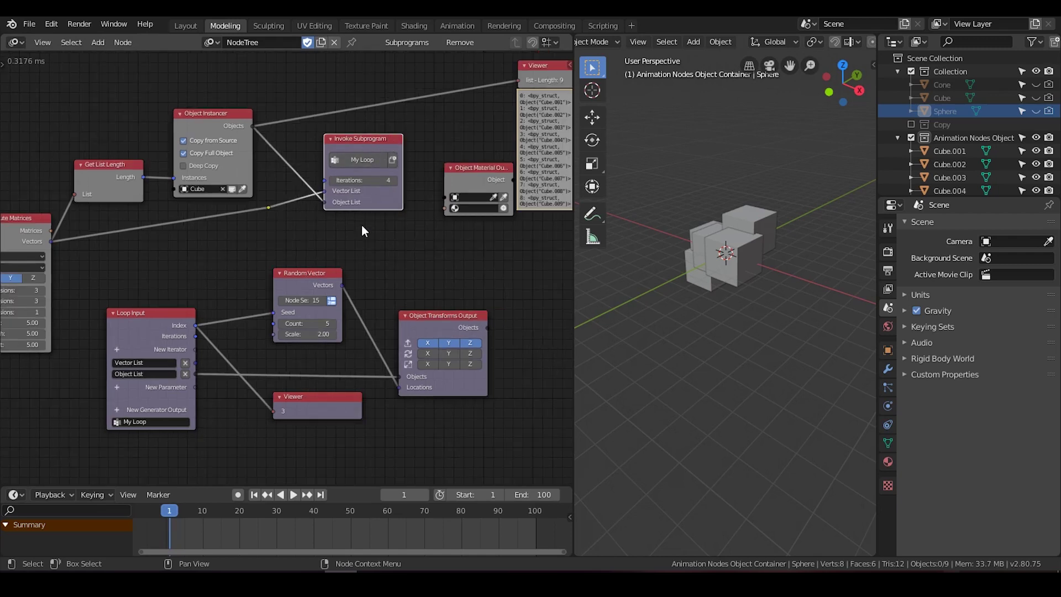
mouse_move(336, 224)
middle_down()
mouse_move(344, 200)
mouse_move(329, 221)
middle_up()
scroll(345, 200, down, 1)
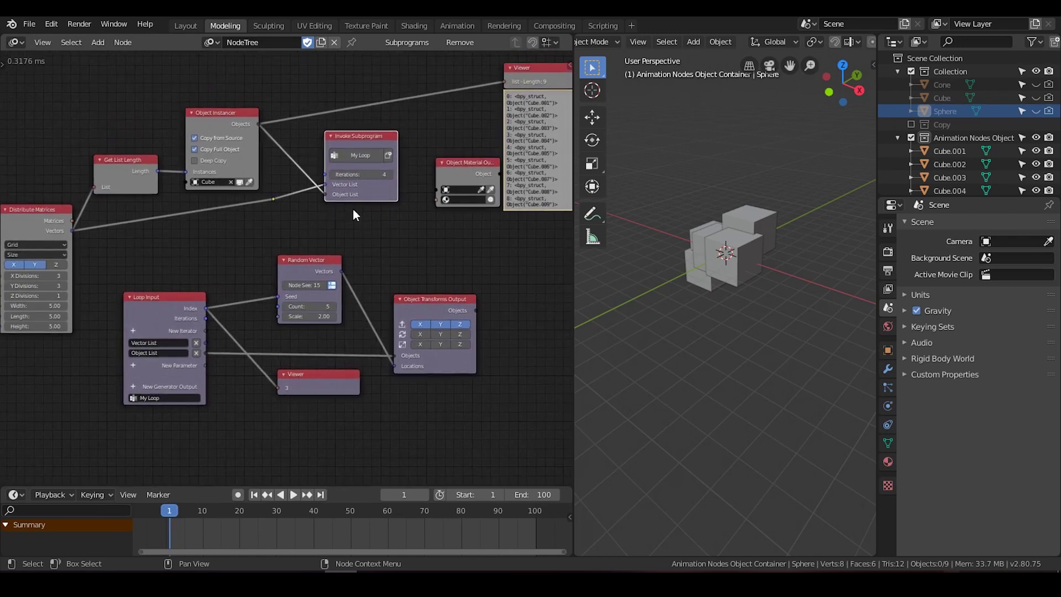
scroll(363, 192, down, 1)
scroll(425, 155, down, 1)
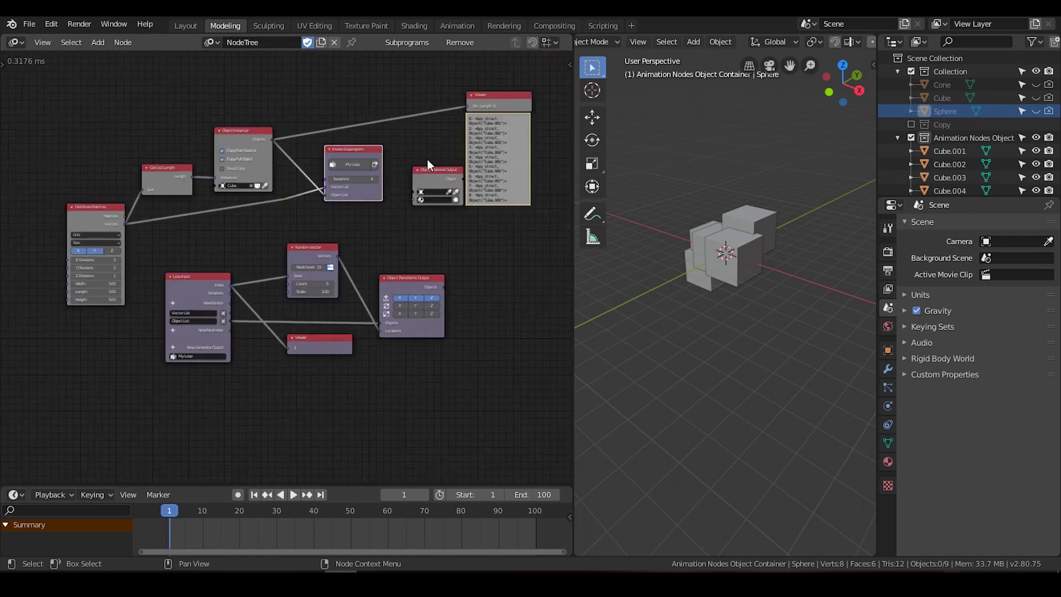
drag(521, 65, 64, 434)
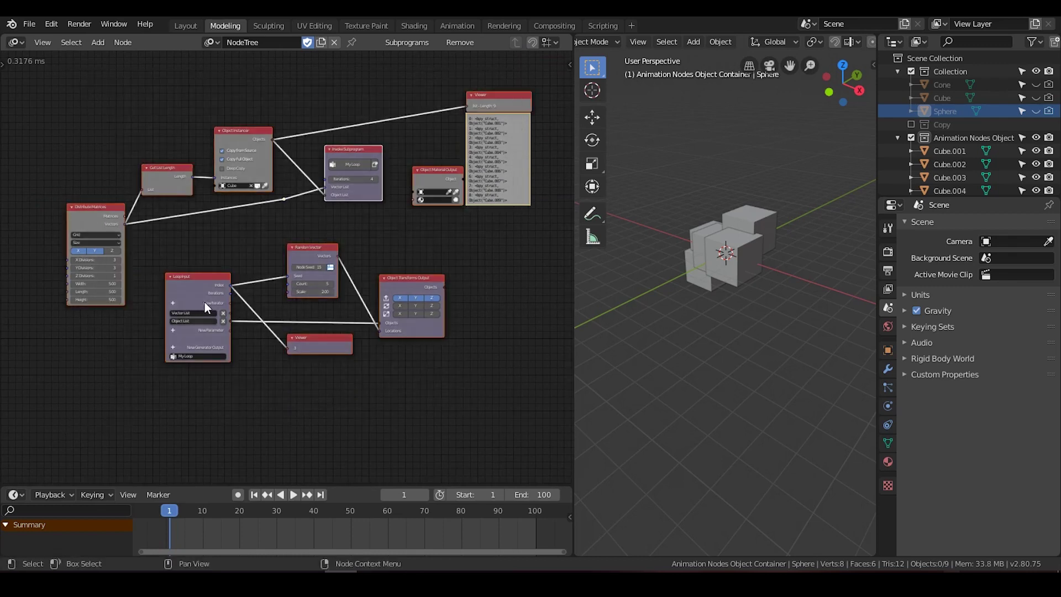
key(Delete)
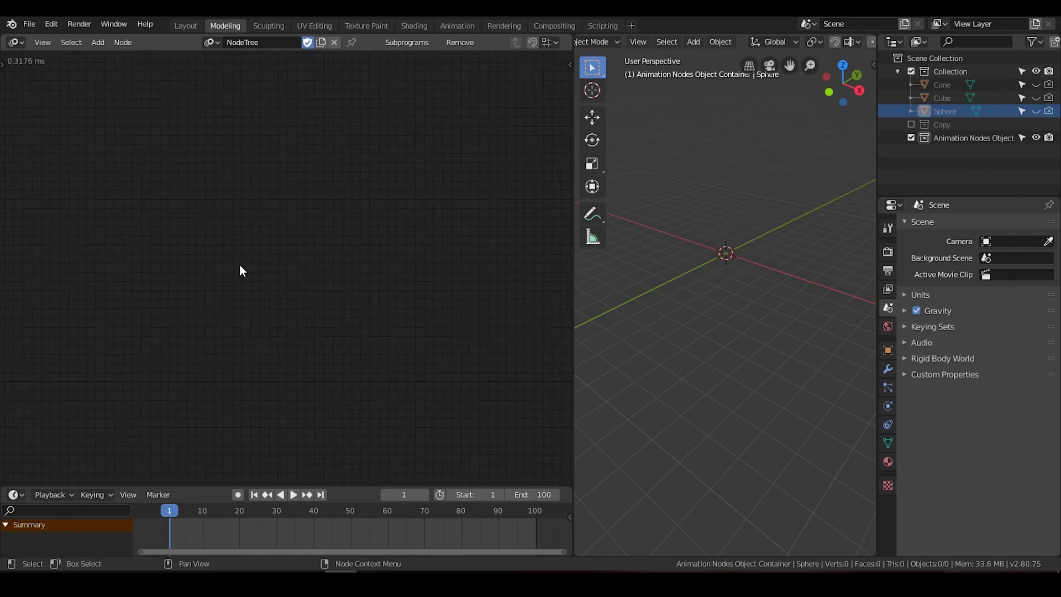
Add an Object Mesh Data node to the empty node tree
key(ctrl+a)
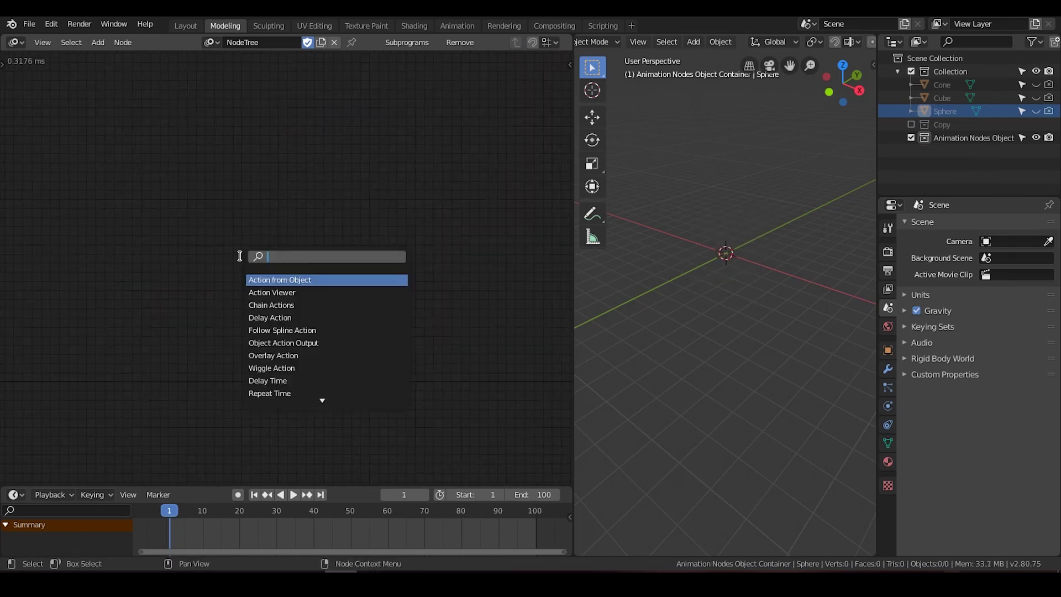
text(object mesh)
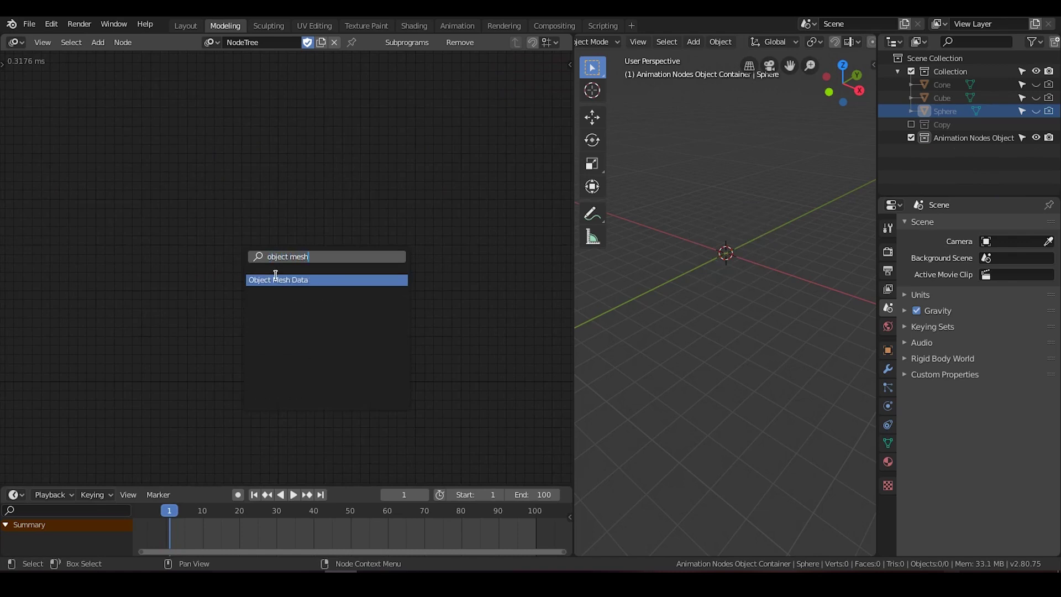
key(Return)
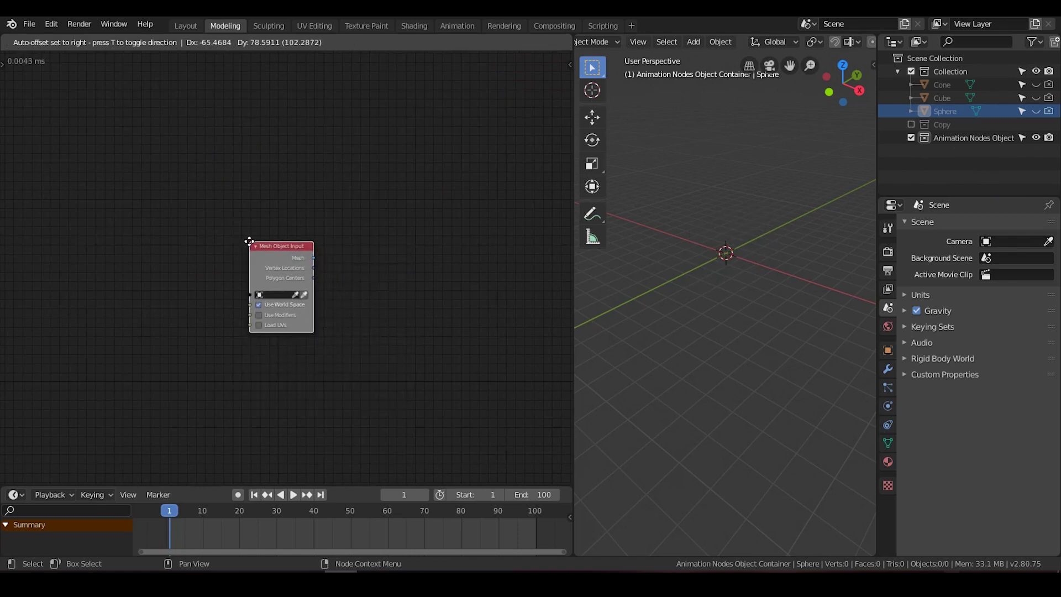
click(264, 226)
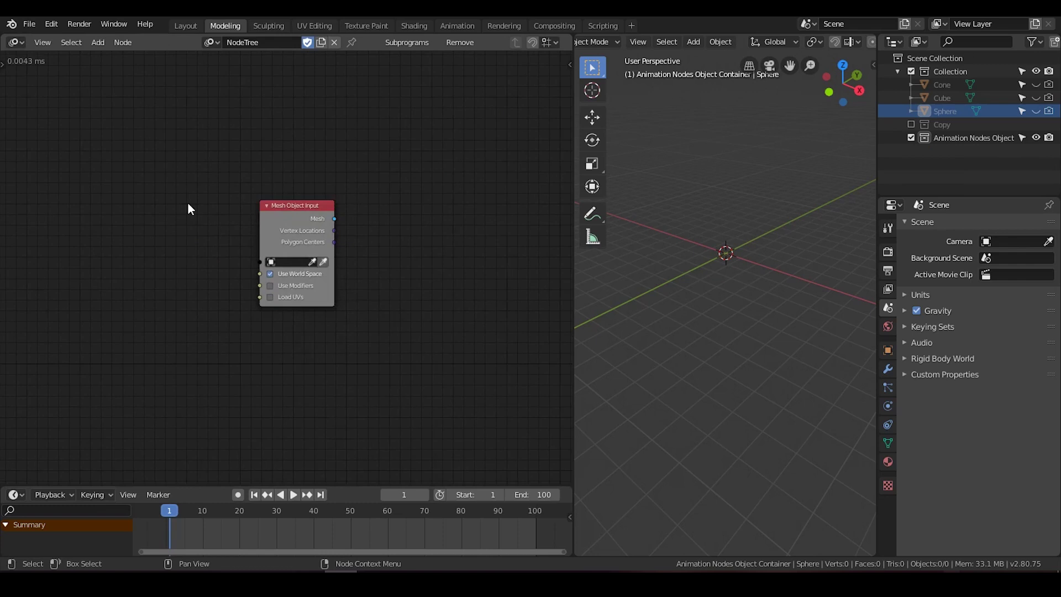
Add a Collection Info node before the Mesh Object Input node and set its collection to Collection
key(ctrl+a)
text(coll)
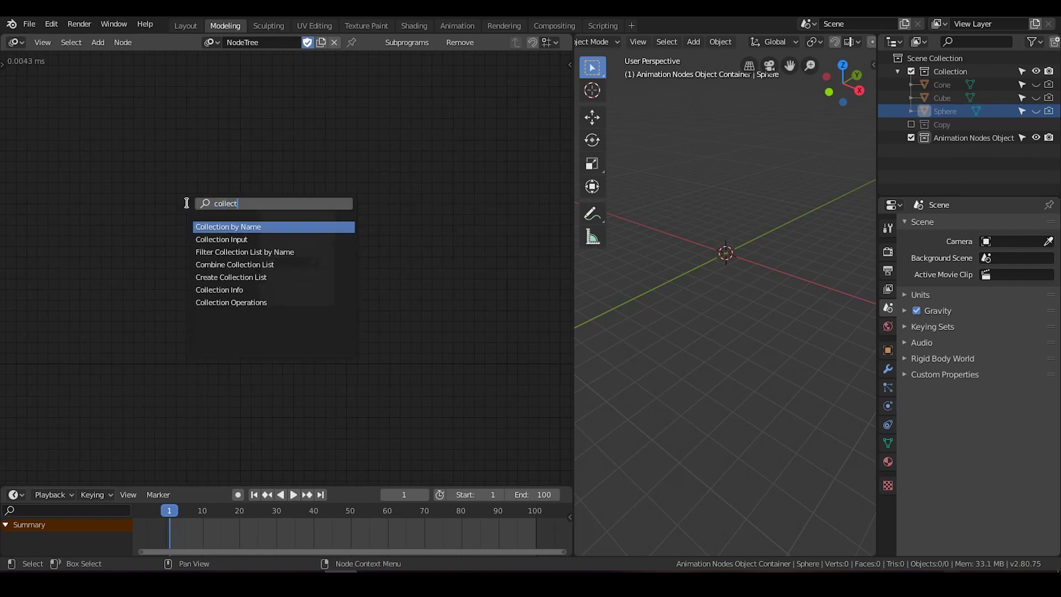
key(Down)
key(Down)
key(Down)
key(Down)
key(Down)
key(Return)
click(83, 229)
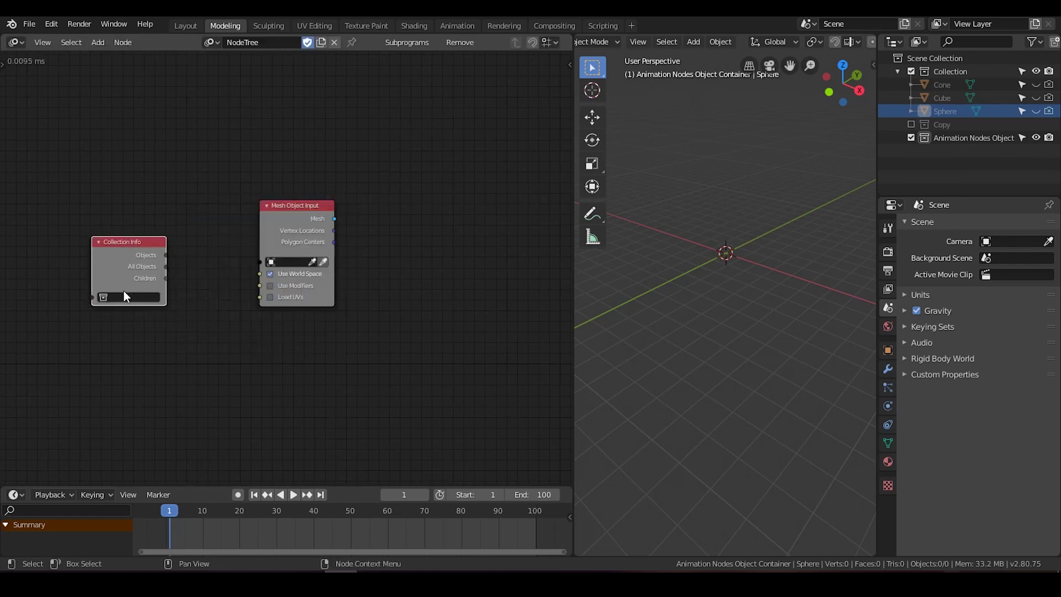
click(126, 297)
click(126, 323)
scroll(167, 297, up, 3)
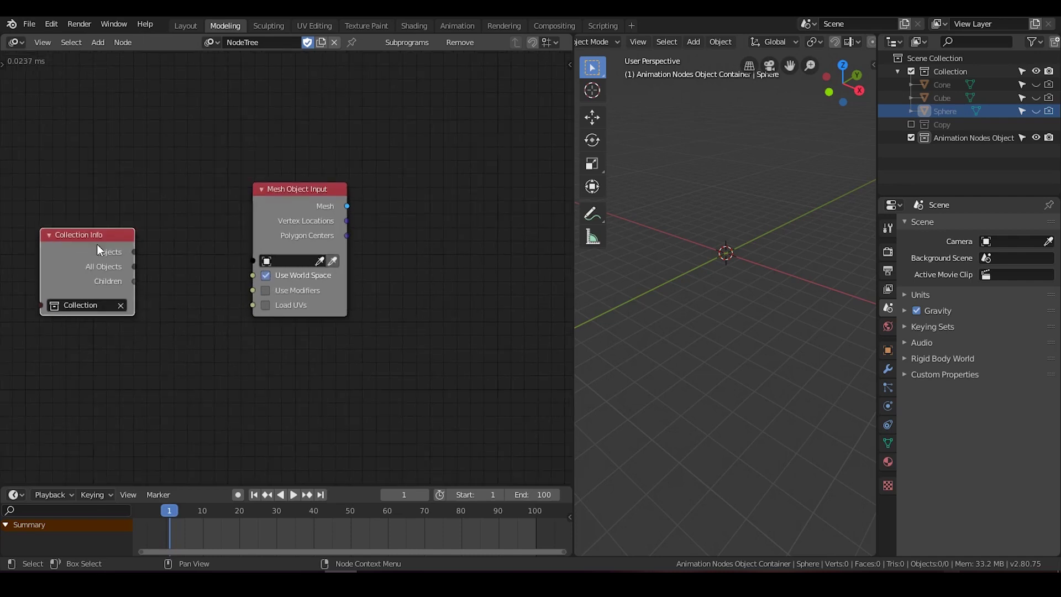
Adjust the spacing of both nodes and try linking Collection Info's Objects to the Mesh Object Input's object socket
drag(97, 244, 254, 261)
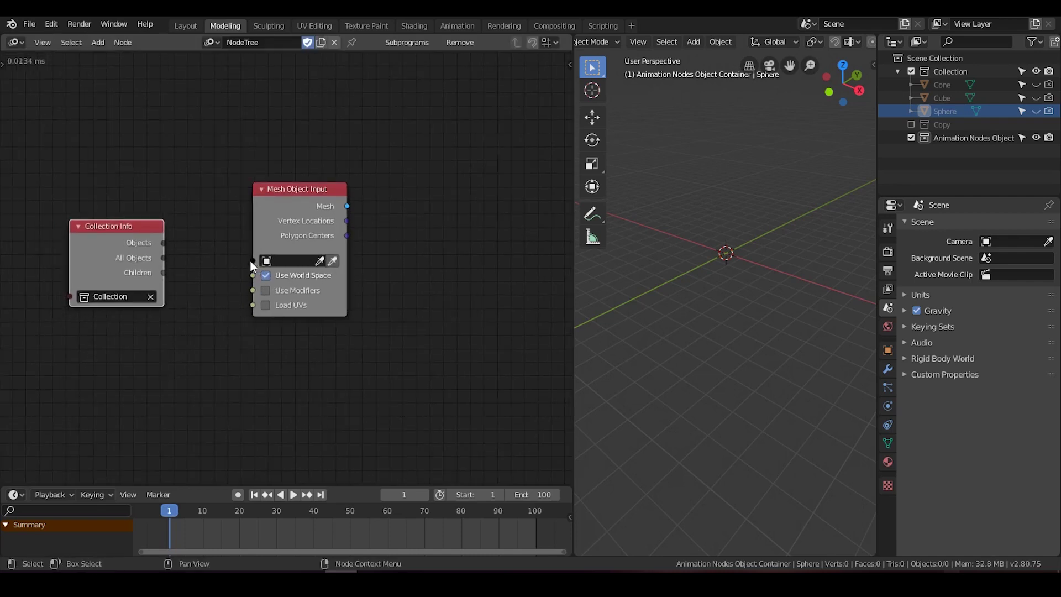
drag(167, 244, 254, 261)
drag(163, 242, 255, 261)
drag(313, 200, 342, 200)
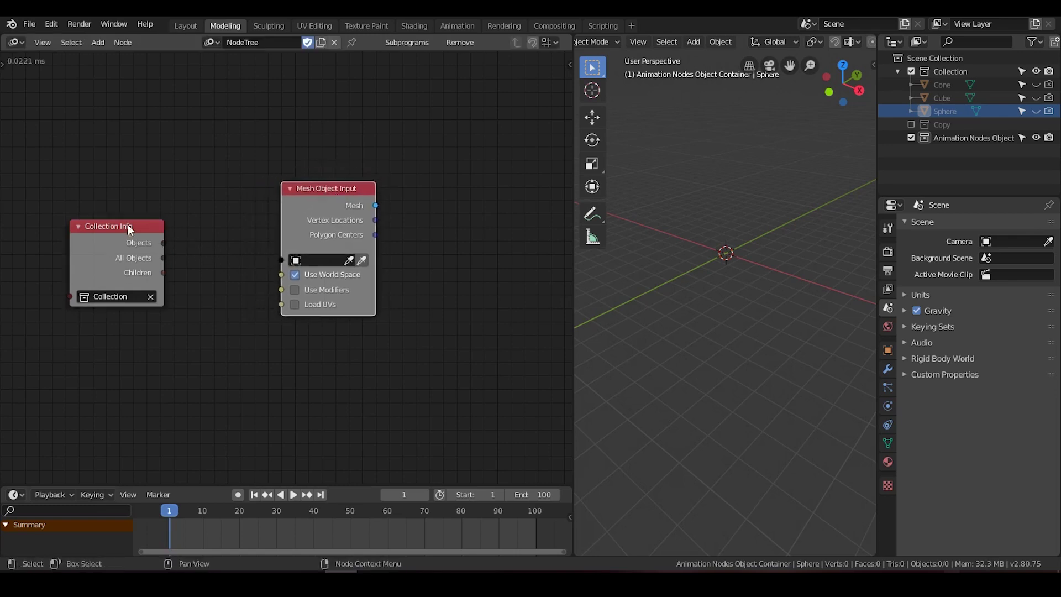
Unhide the Cube and assign it as the Mesh Object Input's object
middle_drag(191, 252, 108, 263)
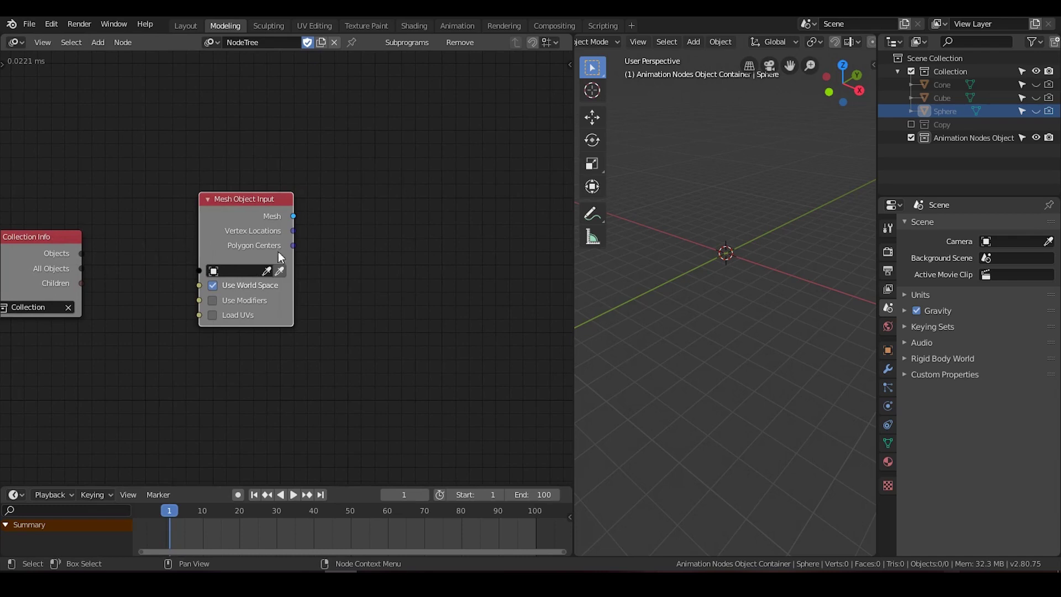
click(947, 99)
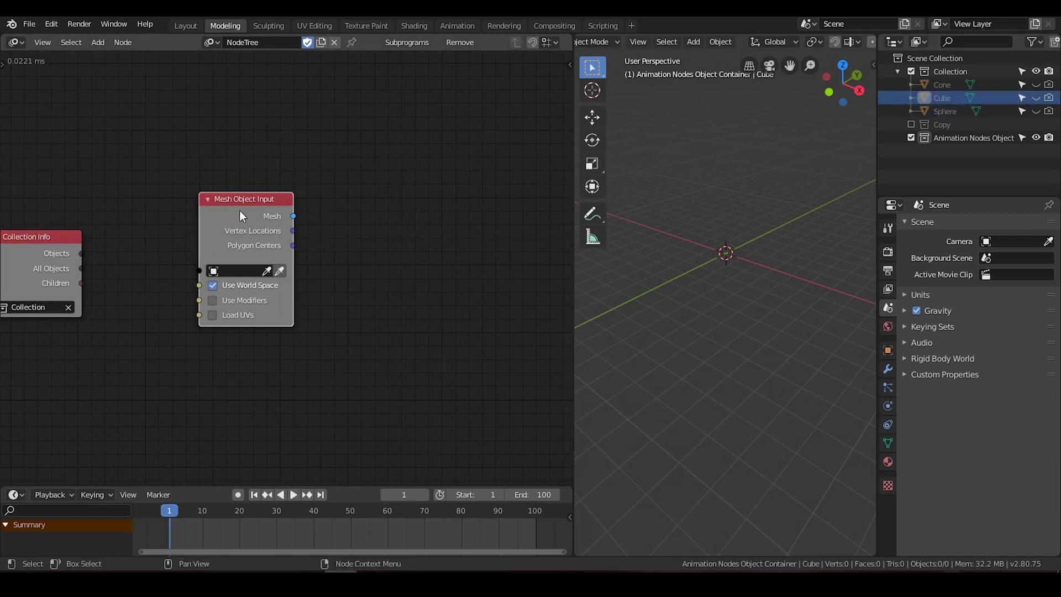
click(1035, 99)
middle_drag(690, 251, 667, 250)
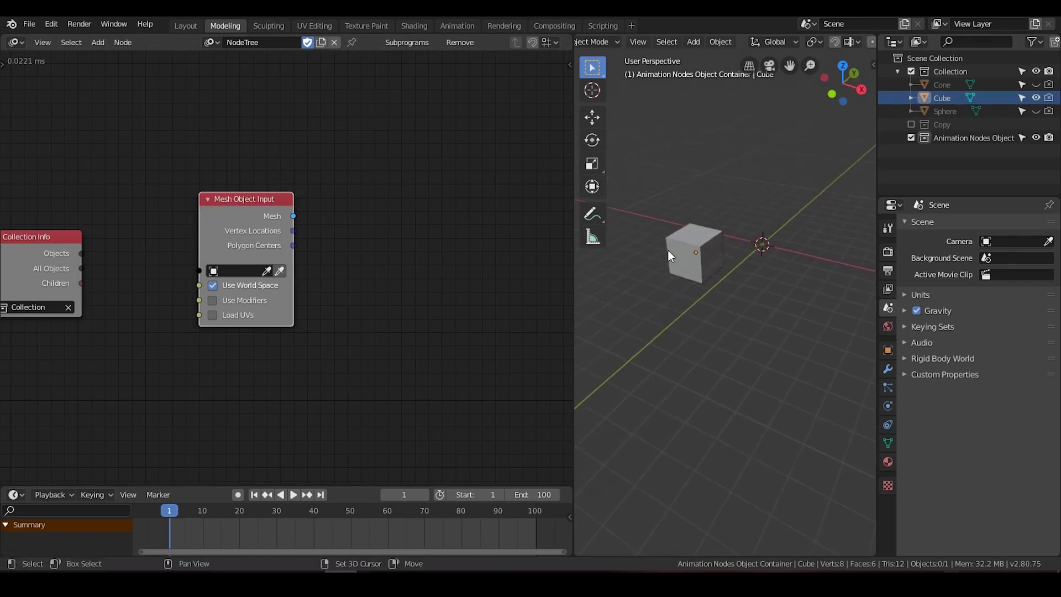
click(279, 271)
middle_drag(400, 274, 347, 254)
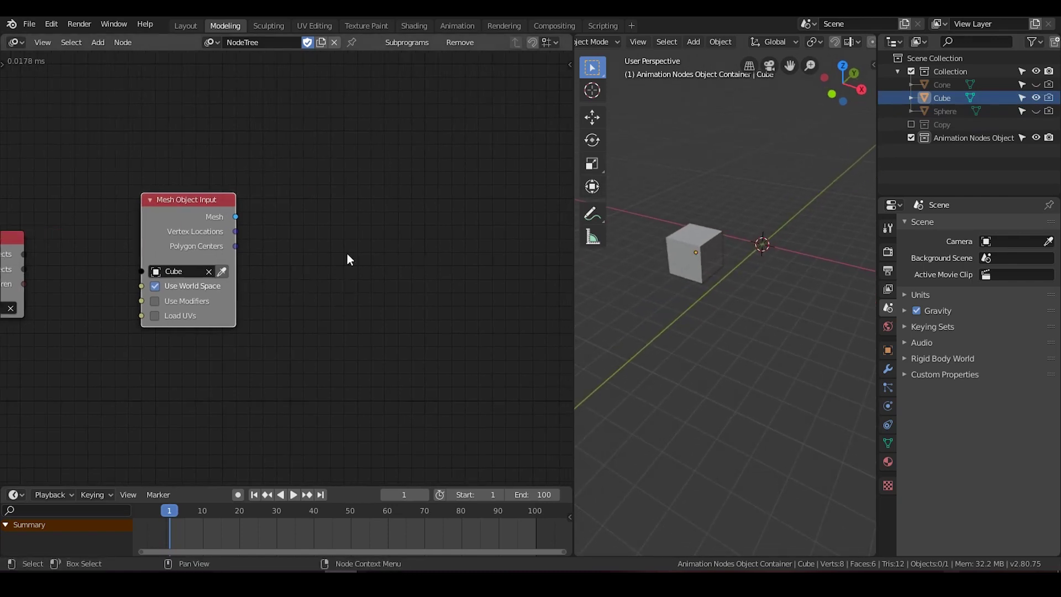
Add a Spline from Points node and link the Mesh Object Input's Vertex Locations to its Points socket
key(ctrl+a)
text(poin)
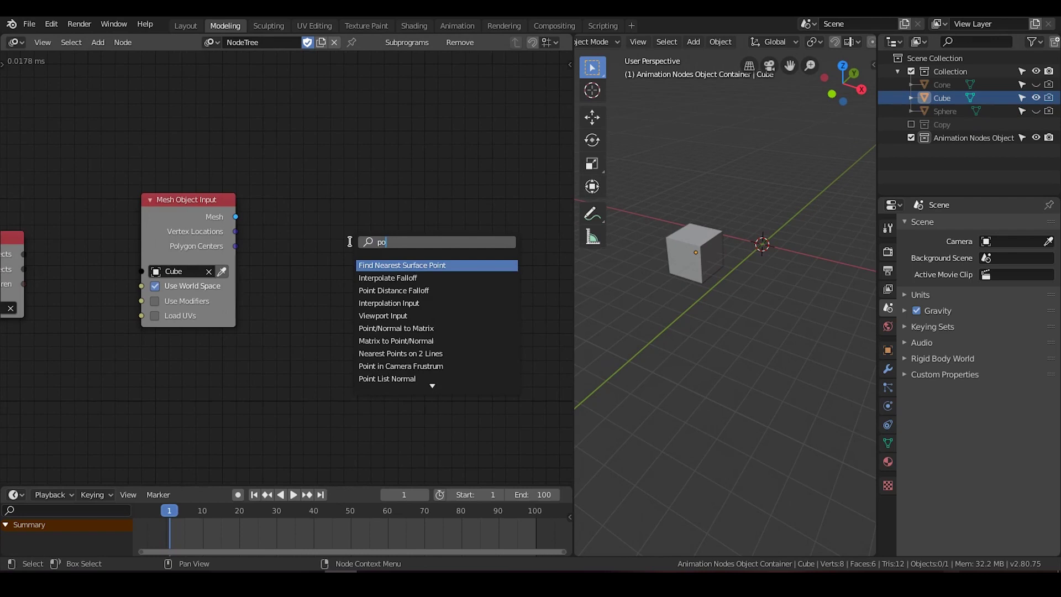
key(BackSpace)
key(BackSpace)
key(BackSpace)
text(spline from)
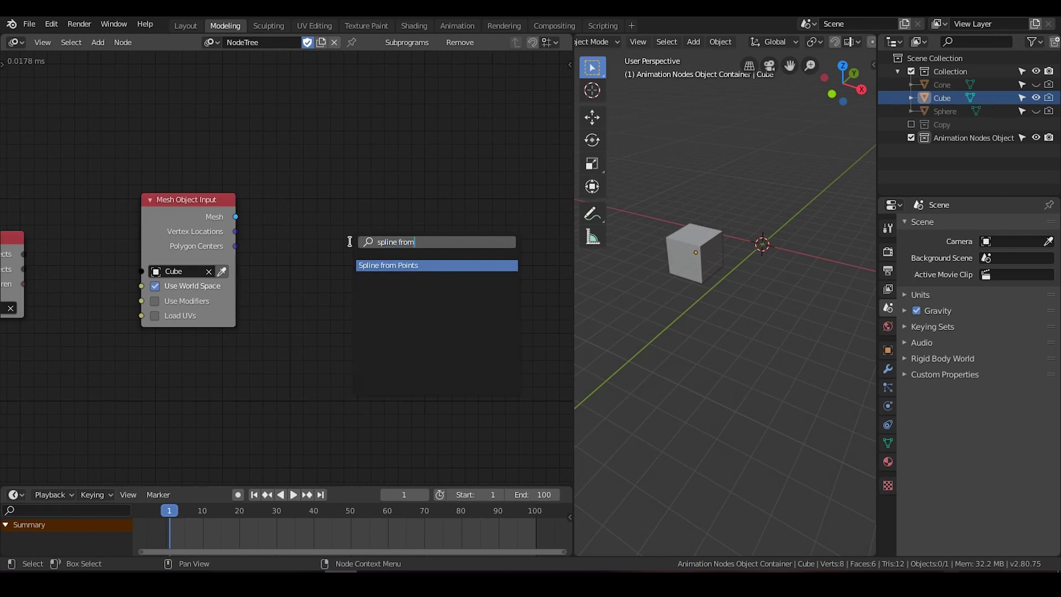
click(376, 266)
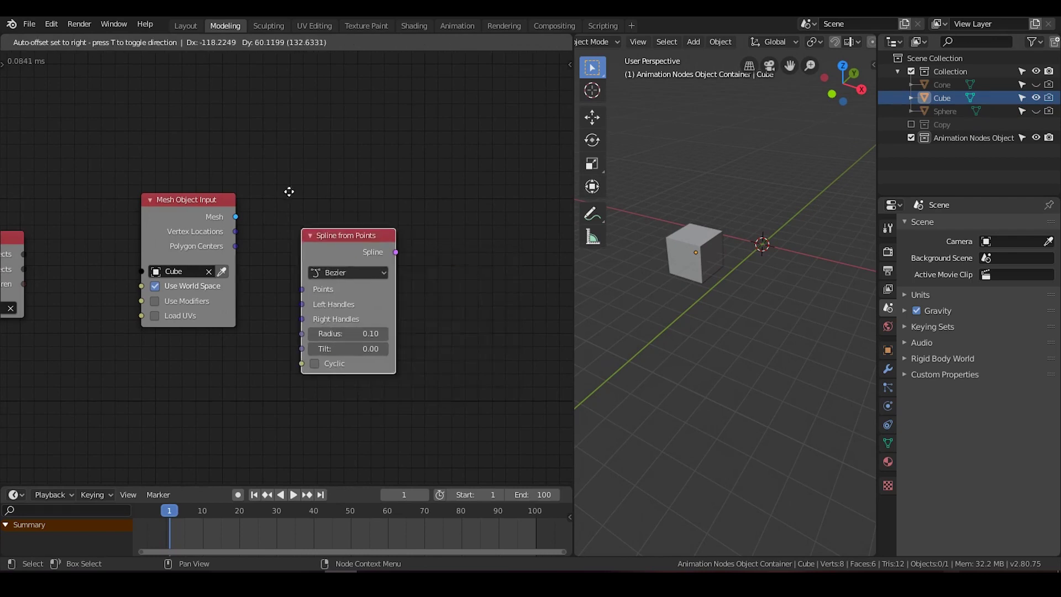
drag(235, 231, 316, 250)
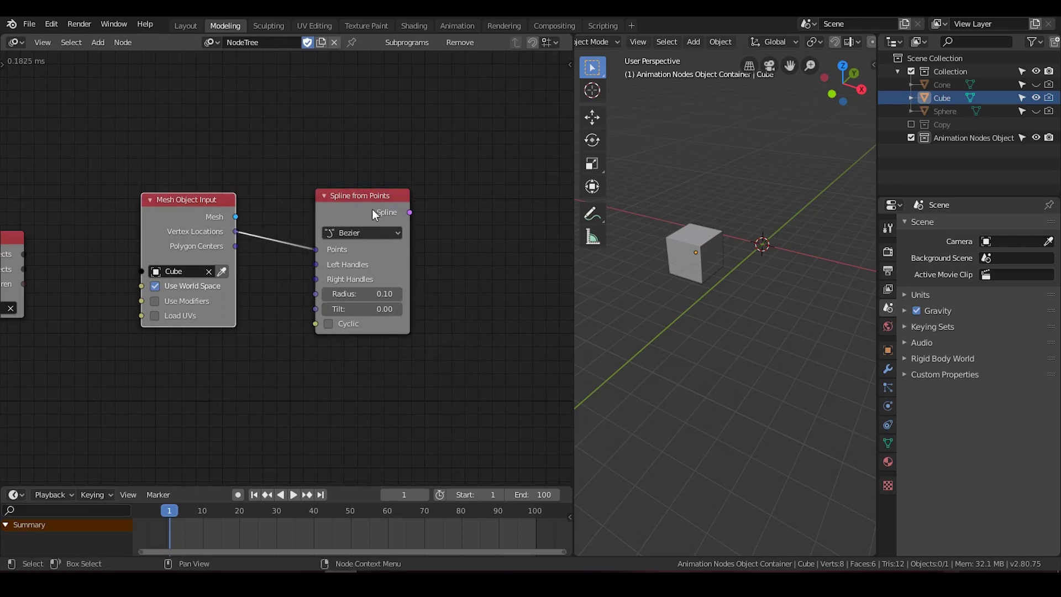
Add a Curve Object Output node, link the Spline output to its Spline socket and create a new target object for it
middle_drag(454, 191, 357, 191)
click(357, 191)
key(ctrl+a)
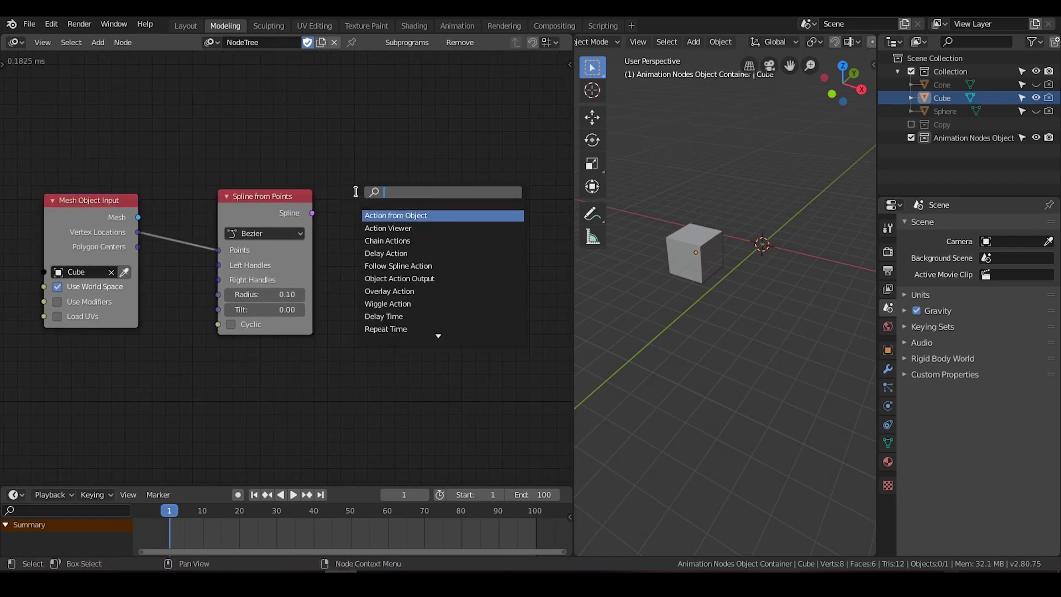
text(curve obj)
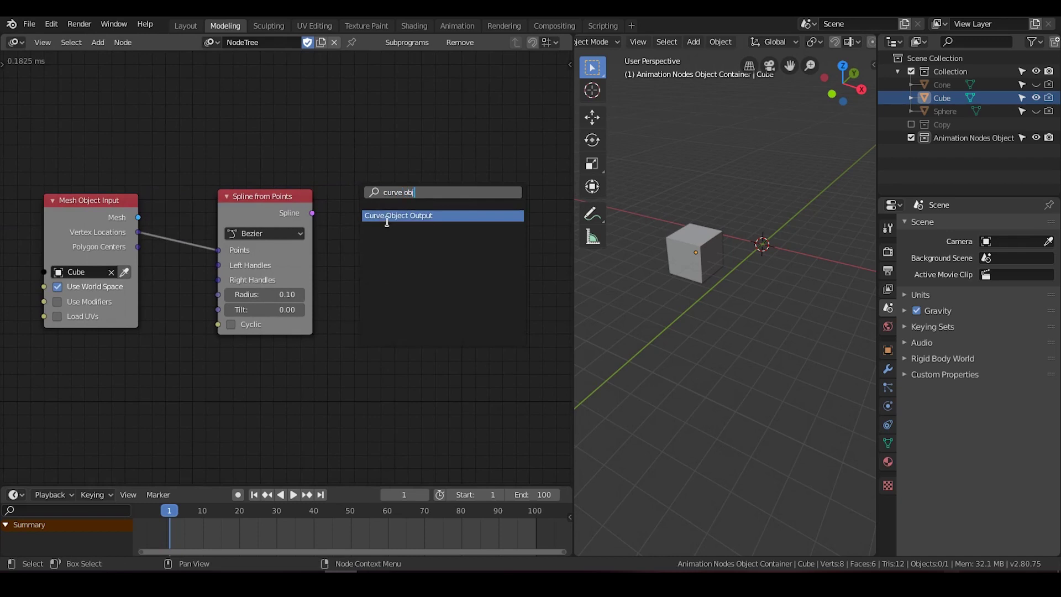
click(386, 219)
click(371, 183)
drag(313, 212, 373, 245)
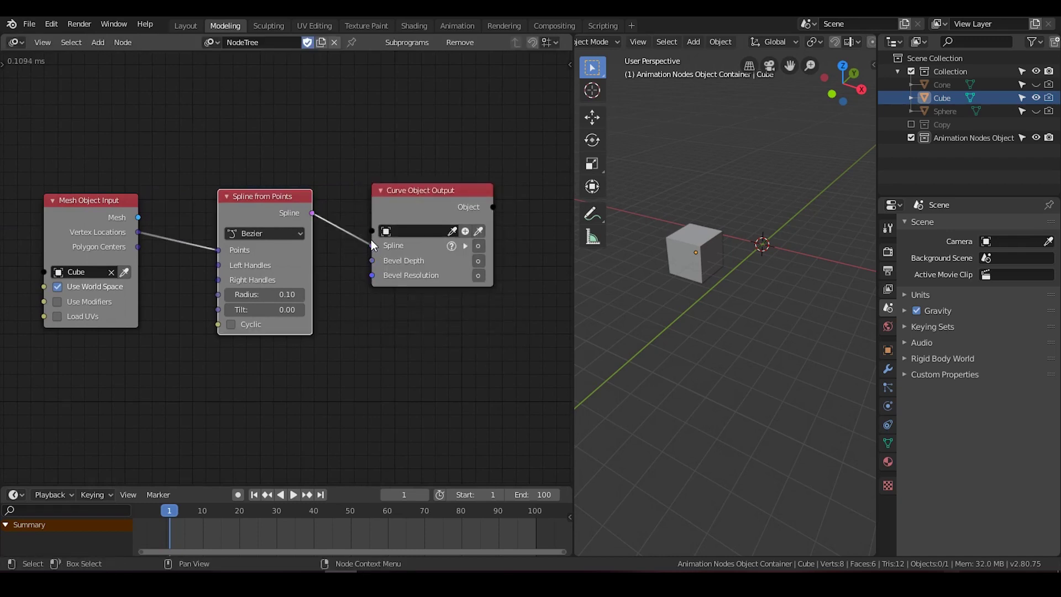
click(465, 232)
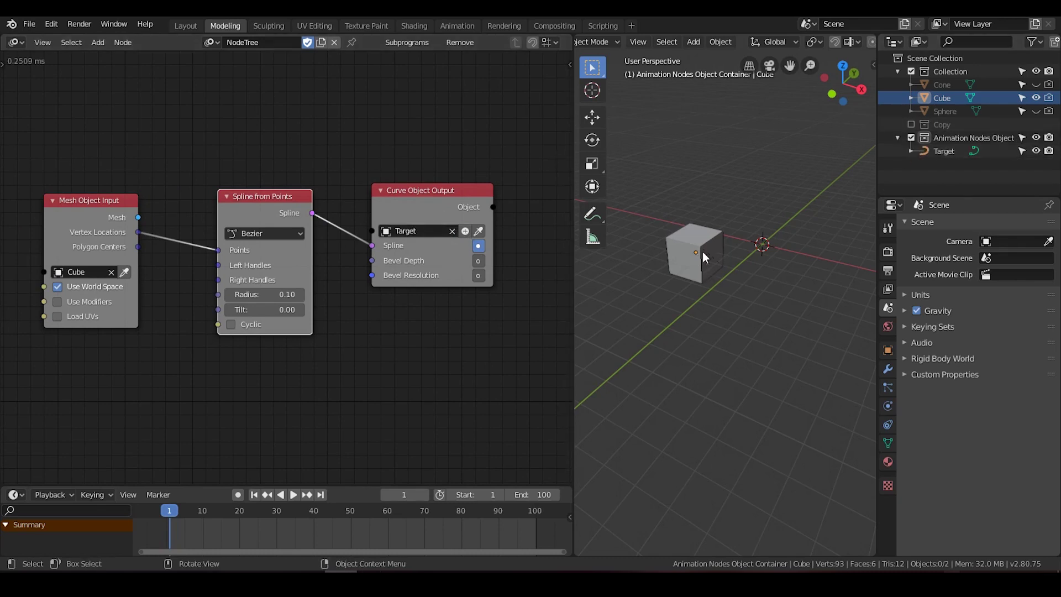
Hide the Cube and enable the Curve Object Output's Bevel Depth with a value of 1.11
click(1034, 97)
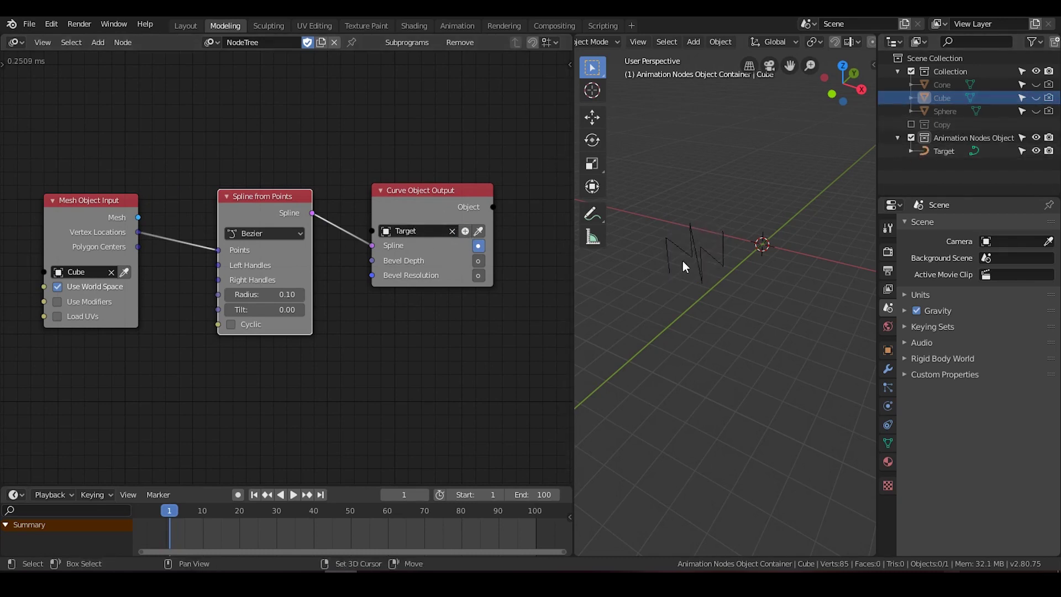
shift+middle_drag(681, 261, 709, 257)
scroll(708, 257, up, 2)
scroll(730, 277, up, 5)
shift+middle_drag(714, 221, 727, 282)
scroll(721, 273, down, 3)
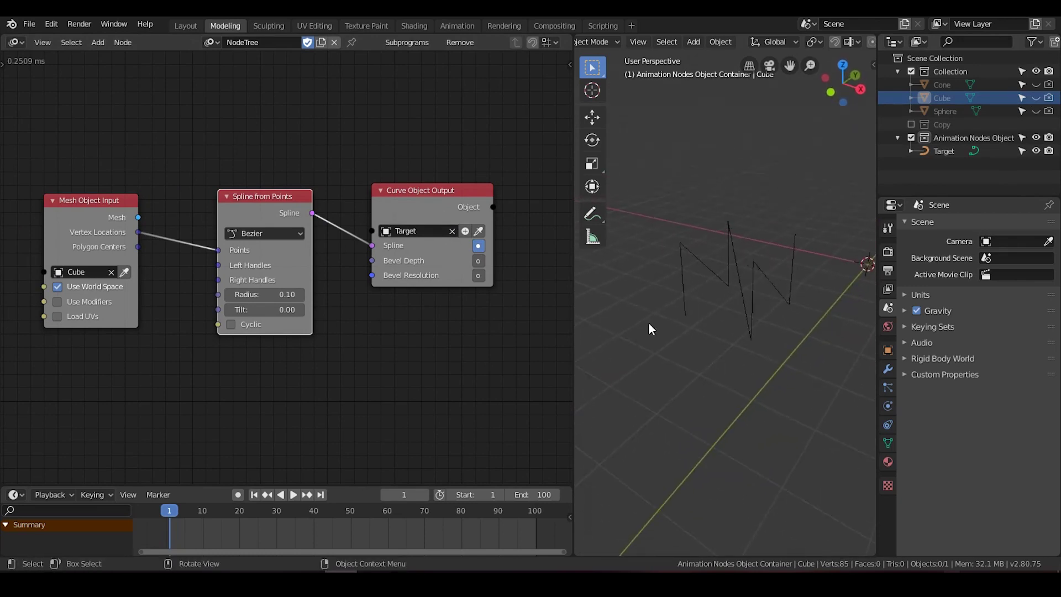
click(478, 261)
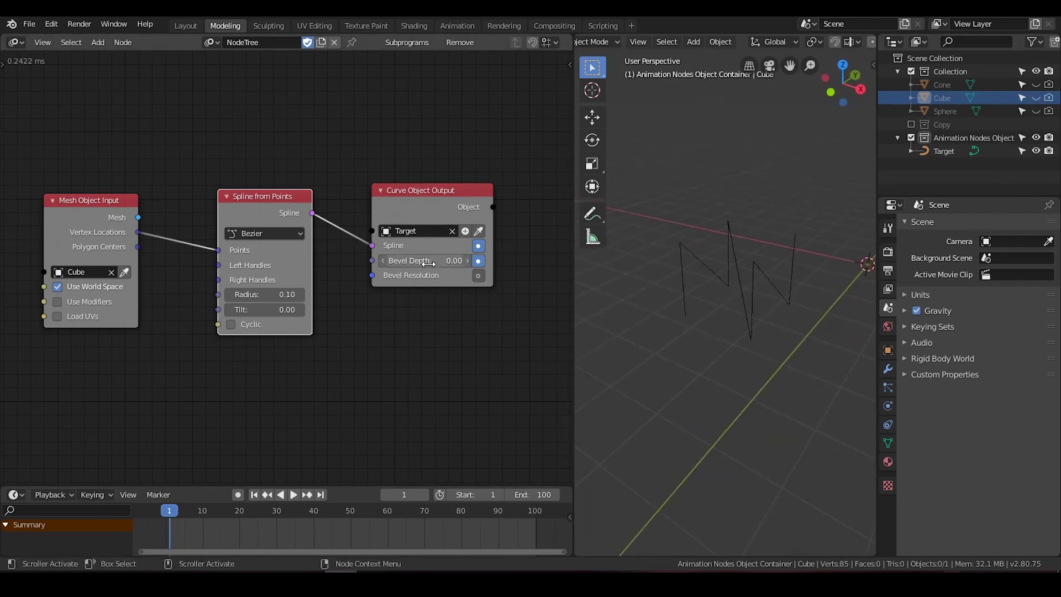
mouse_move(453, 260)
mouse_down()
mouse_move(492, 260)
mouse_move(470, 260)
mouse_up()
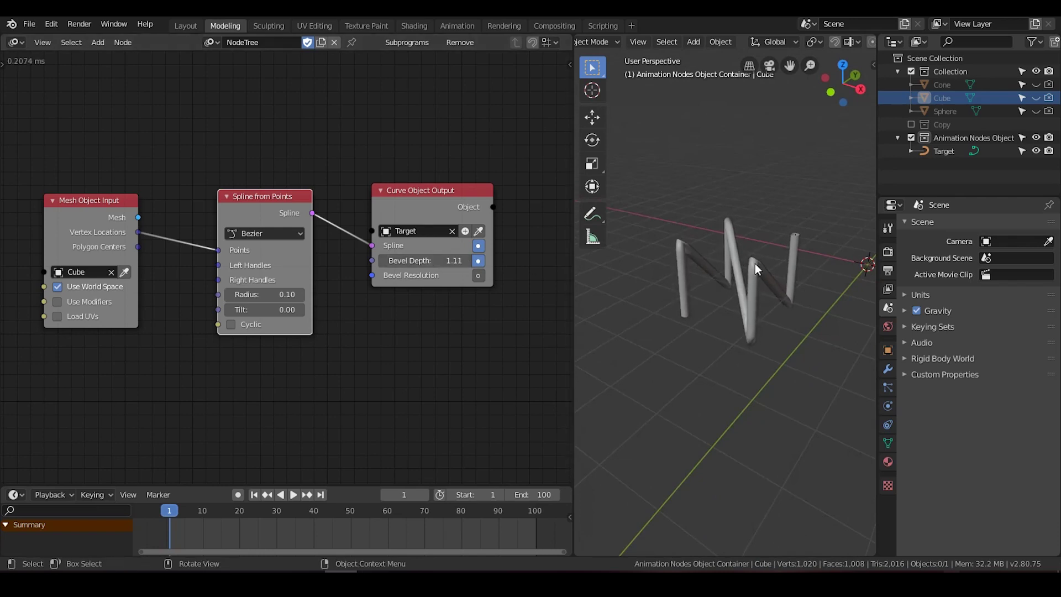
Review the whole node chain and check the Cone, Cube and Sphere contained in the collection
middle_drag(280, 306, 451, 301)
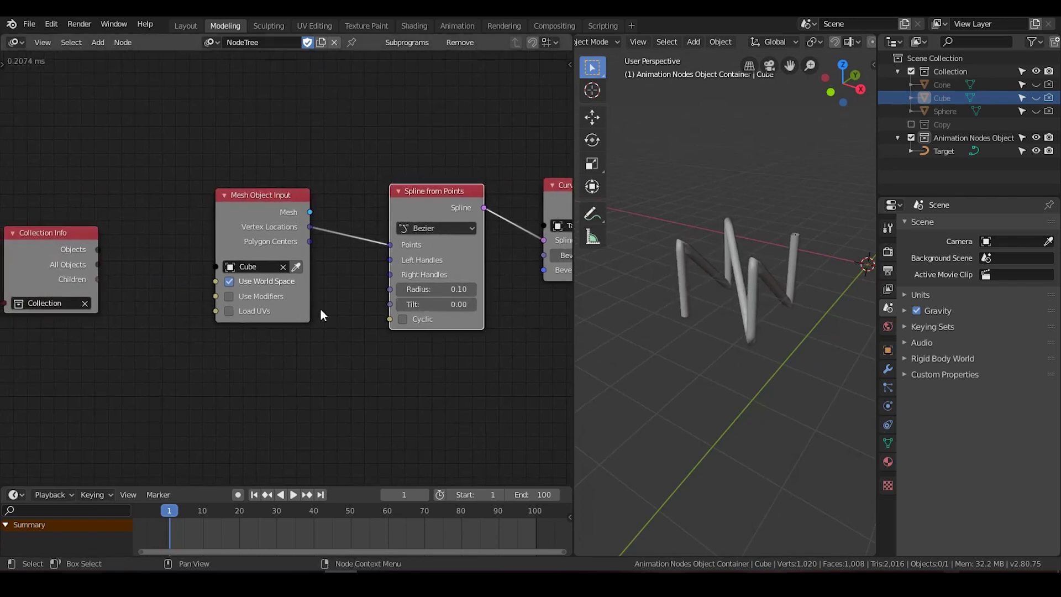
scroll(320, 307, down, 3)
middle_drag(326, 297, 301, 297)
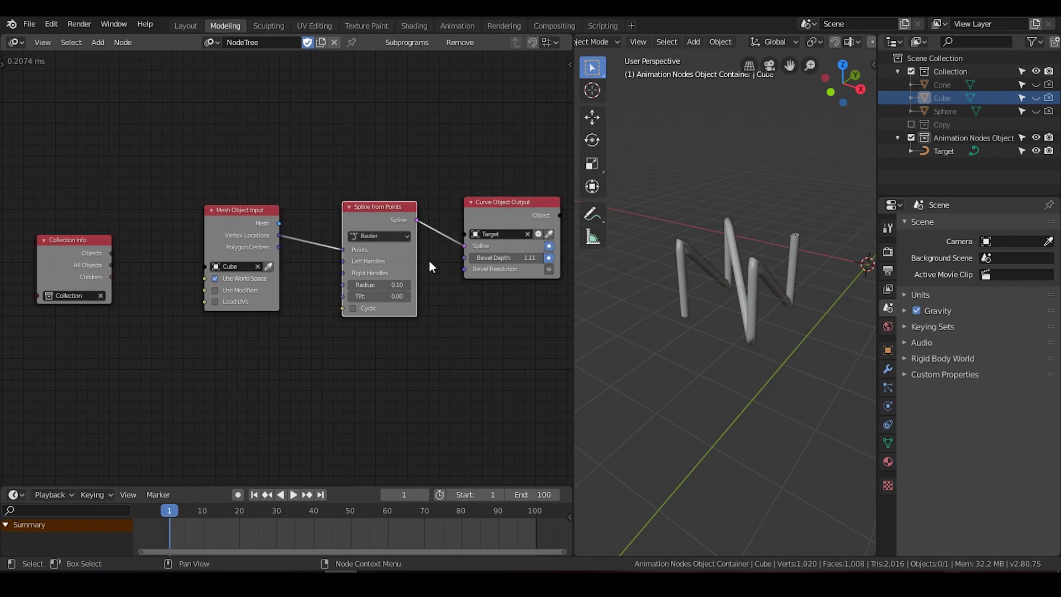
click(938, 86)
click(946, 98)
click(946, 111)
click(946, 98)
click(945, 87)
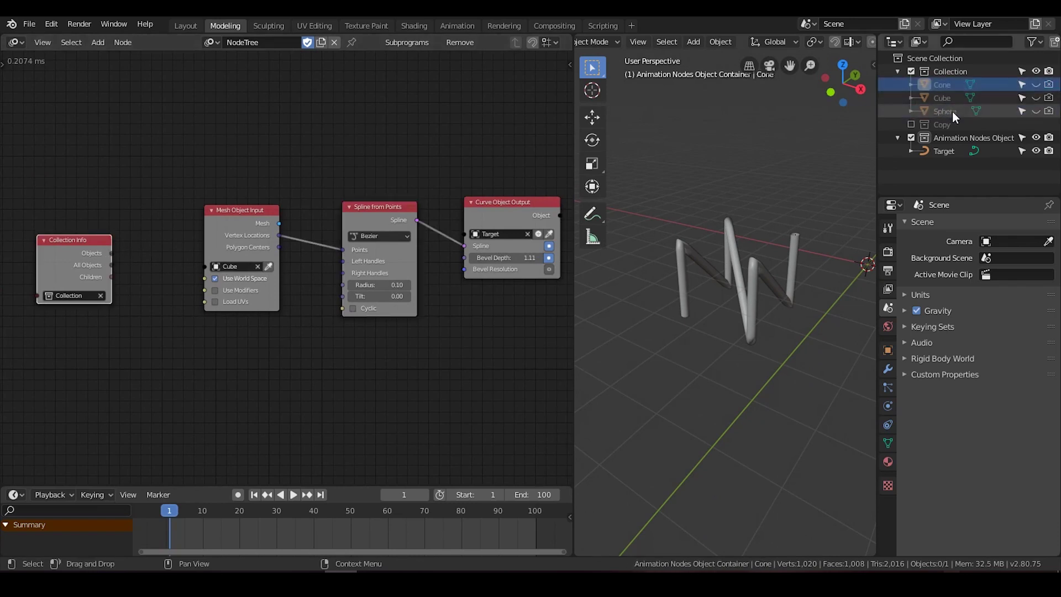
click(953, 111)
click(937, 101)
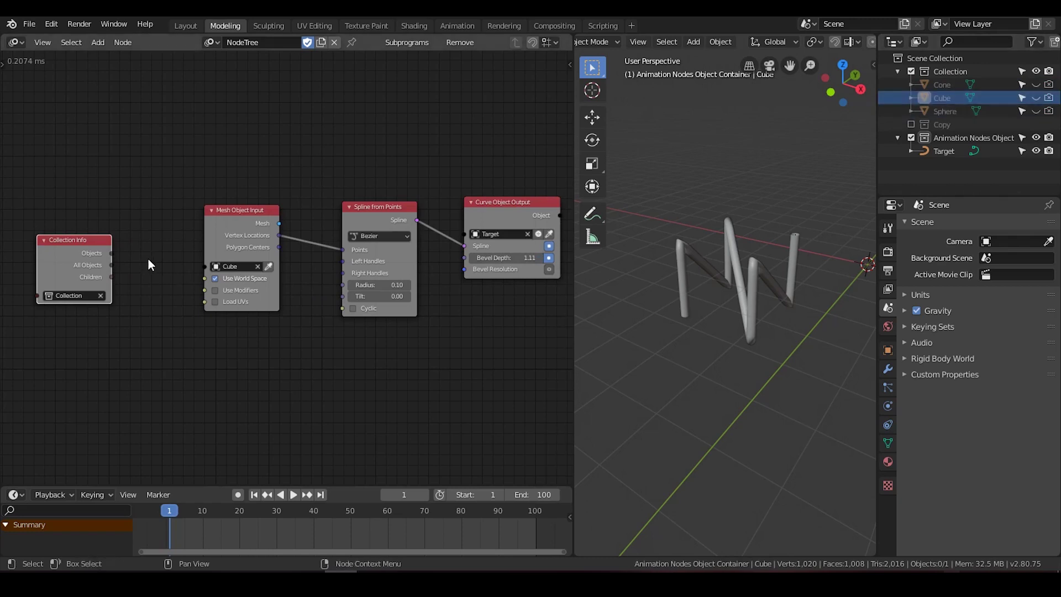
Try linking Collection Info's Objects and All Objects outputs to the Mesh Object Input's object socket
drag(111, 254, 211, 267)
drag(112, 264, 207, 267)
Move Collection Info clear of the chain, create a loop through its Objects and place the Loop Input before Mesh Object Input
middle_drag(130, 274, 215, 270)
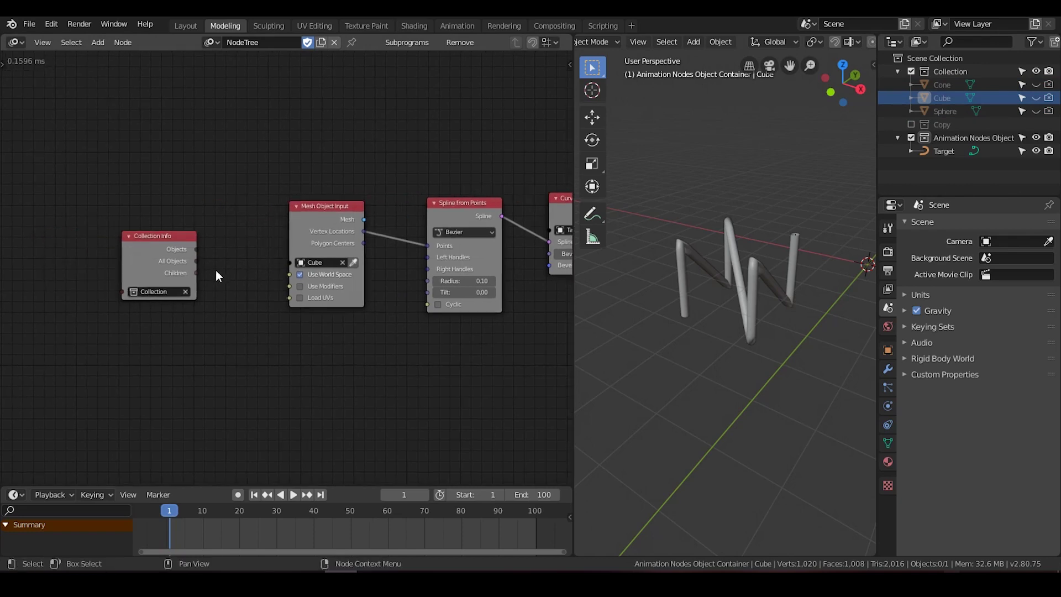
scroll(192, 264, down, 2)
drag(190, 263, 105, 181)
key(w)
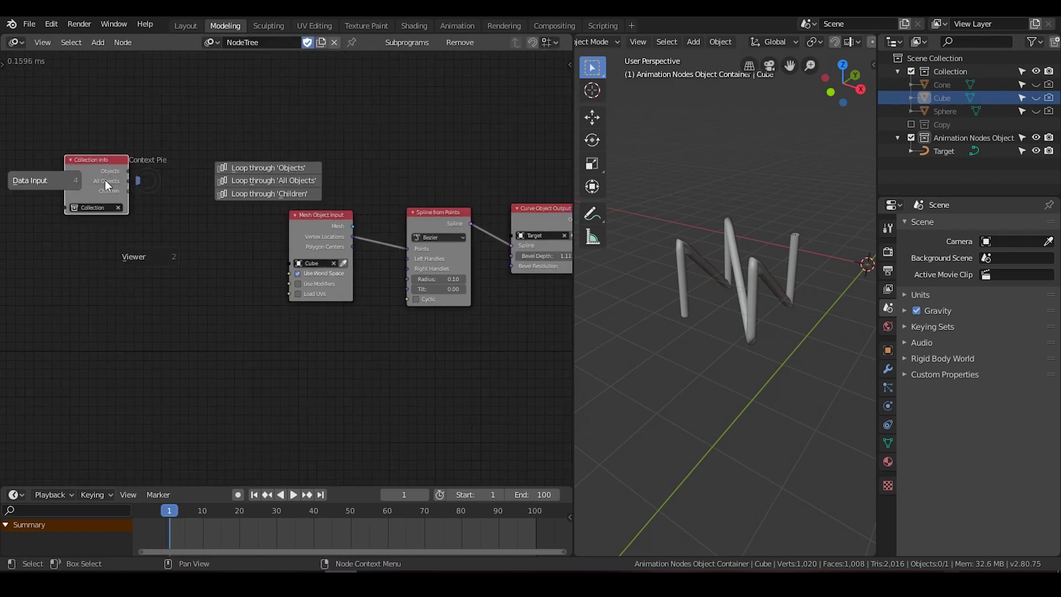
click(236, 167)
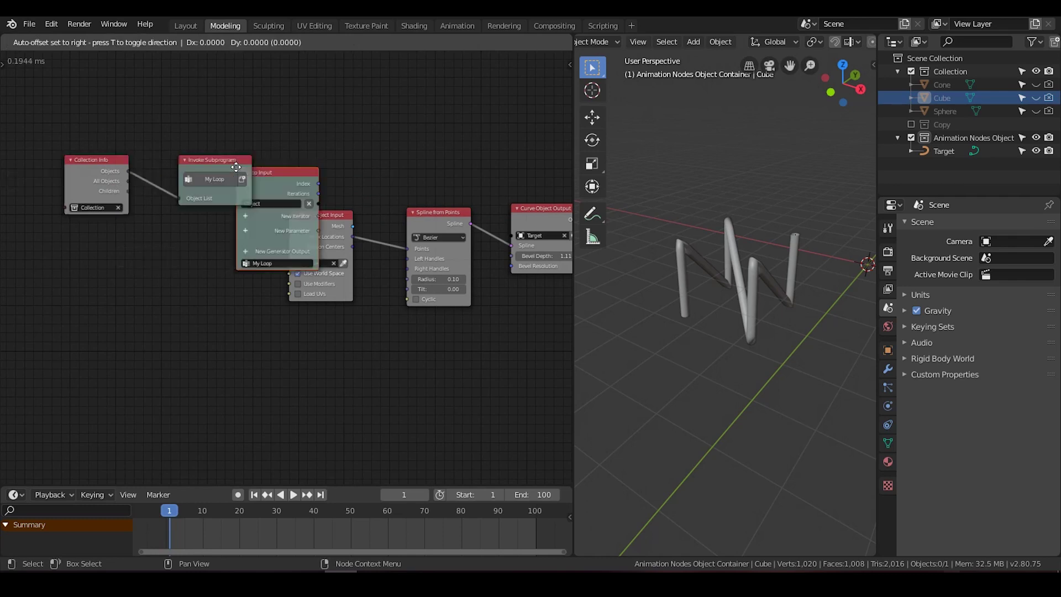
click(162, 229)
Link the Loop Input's Object to the Mesh Object Input's Object socket and inspect the curve in the viewport
scroll(250, 291, up, 2)
middle_drag(265, 284, 246, 282)
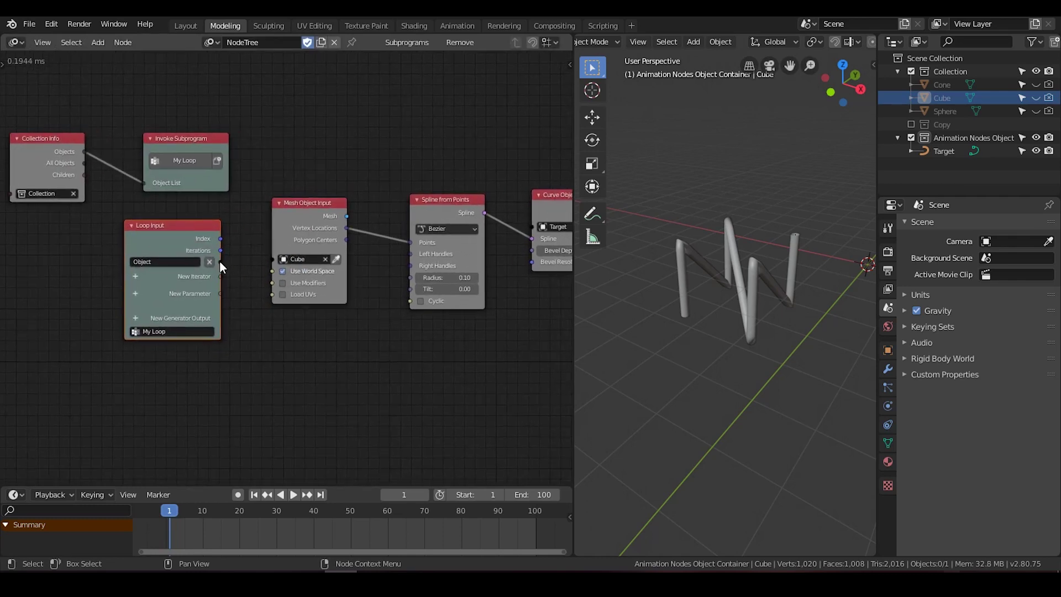
drag(220, 260, 275, 257)
middle_drag(392, 359, 316, 367)
scroll(272, 346, down, 1)
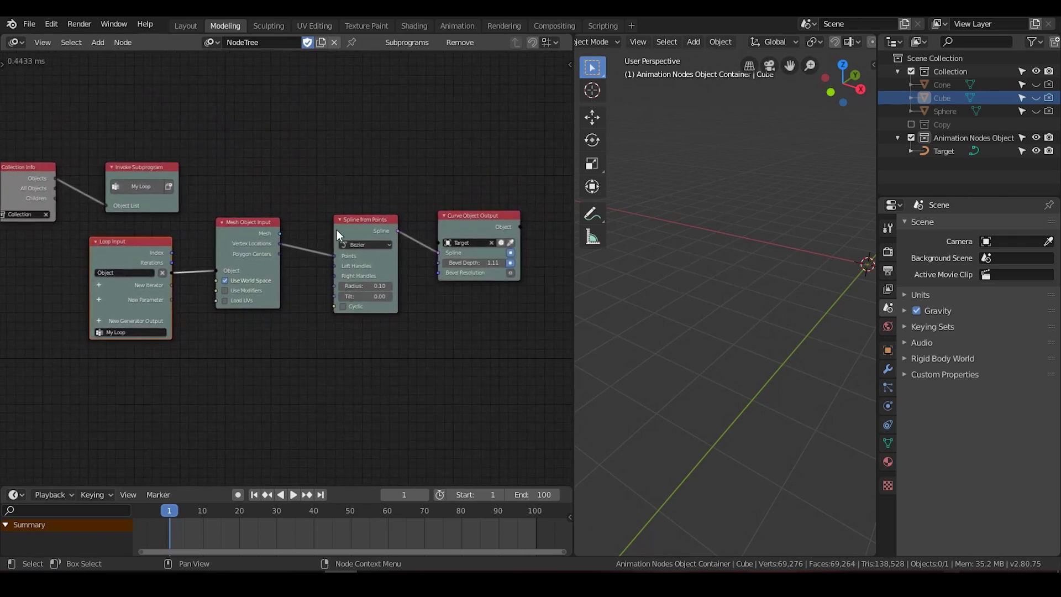
scroll(771, 303, down, 6)
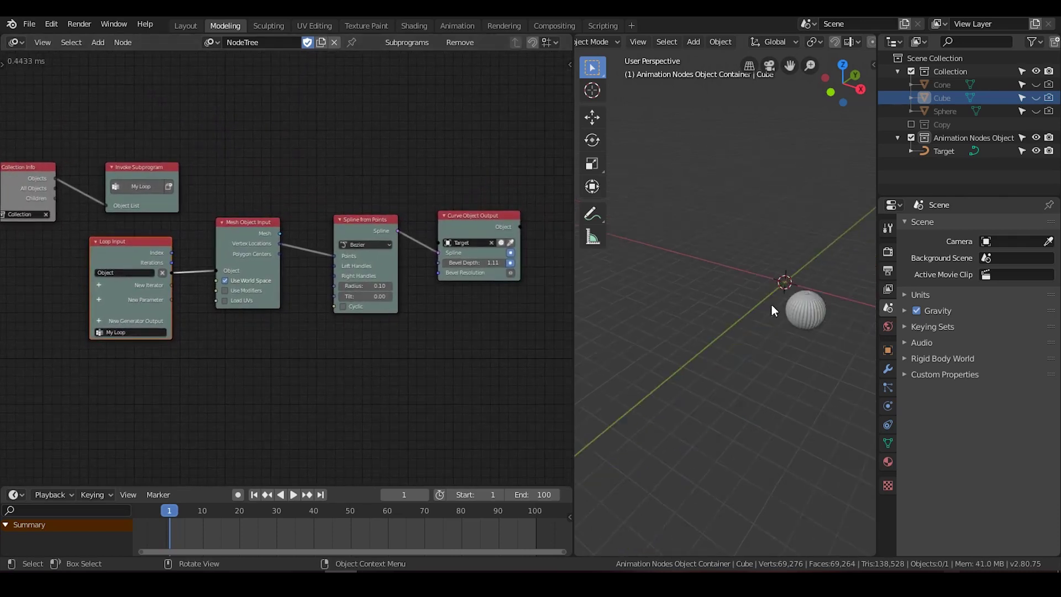
shift+middle_drag(775, 321, 730, 295)
scroll(729, 294, up, 5)
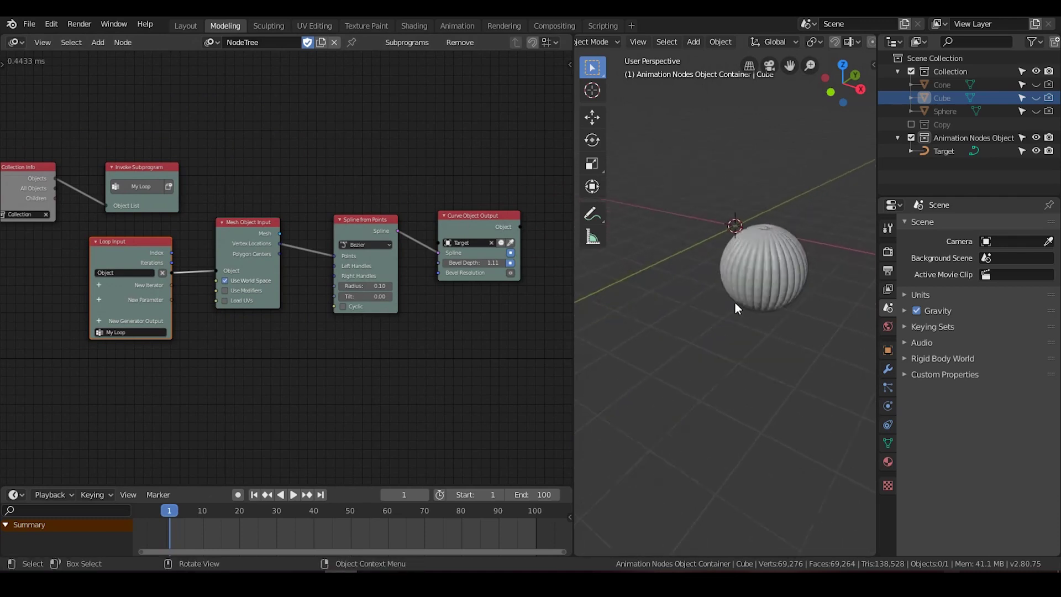
mouse_move(801, 259)
middle_down()
mouse_move(733, 258)
mouse_move(787, 272)
middle_up()
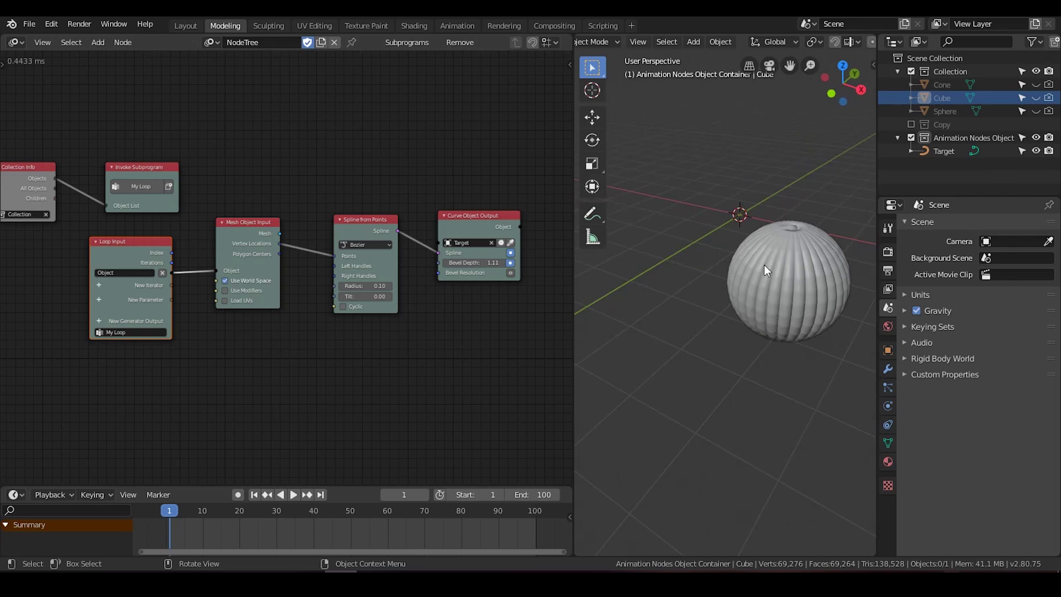
Rearrange the Curve Object Output, Mesh Object Input and Spline from Points nodes to space out the loop chain
drag(485, 218, 502, 178)
drag(268, 234, 275, 258)
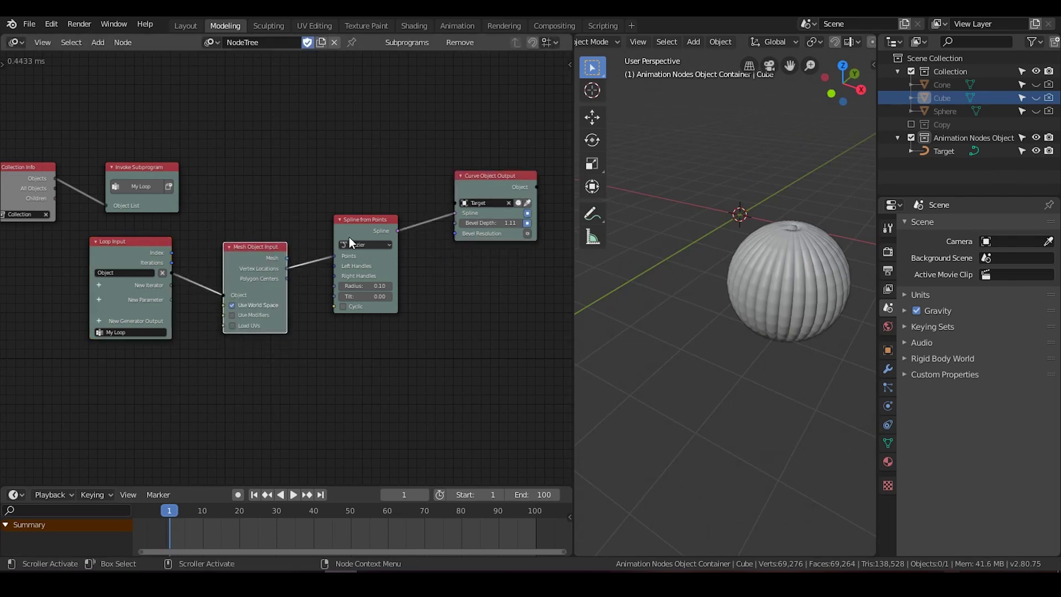
drag(349, 237, 356, 251)
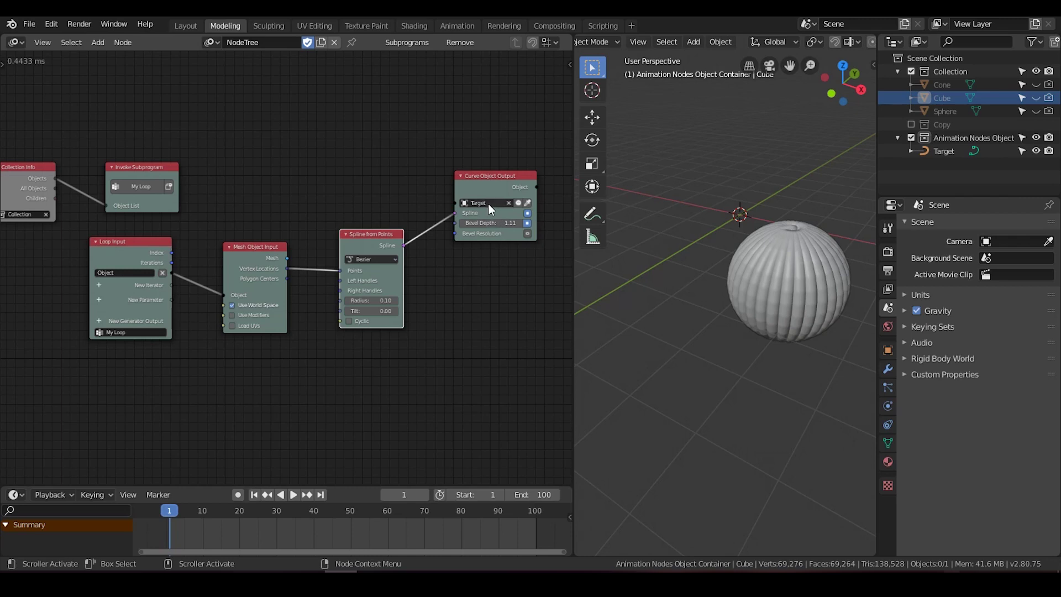
scroll(490, 202, up, 2)
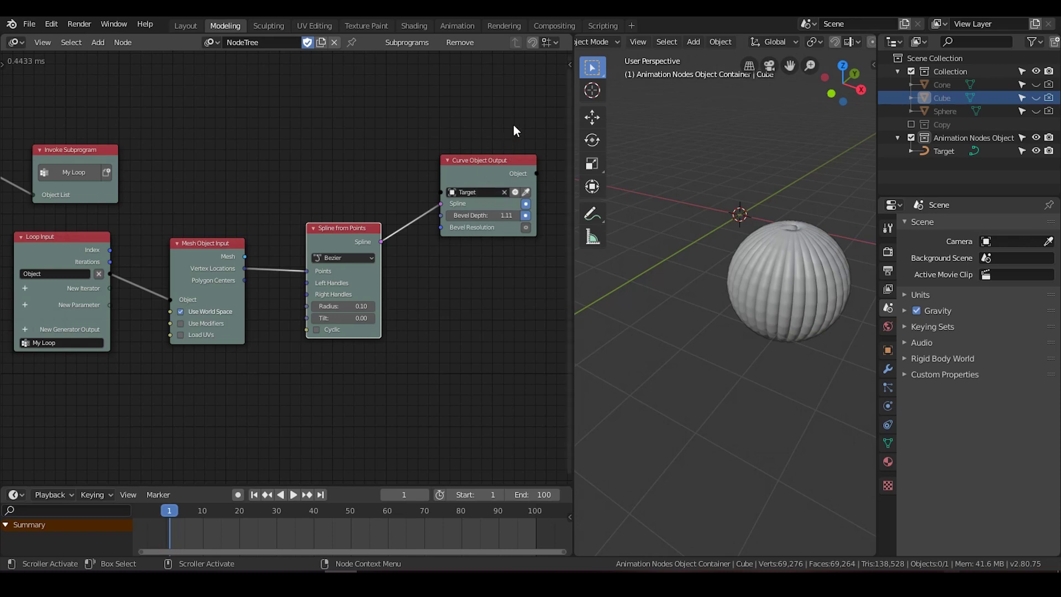
scroll(337, 213, up, 1)
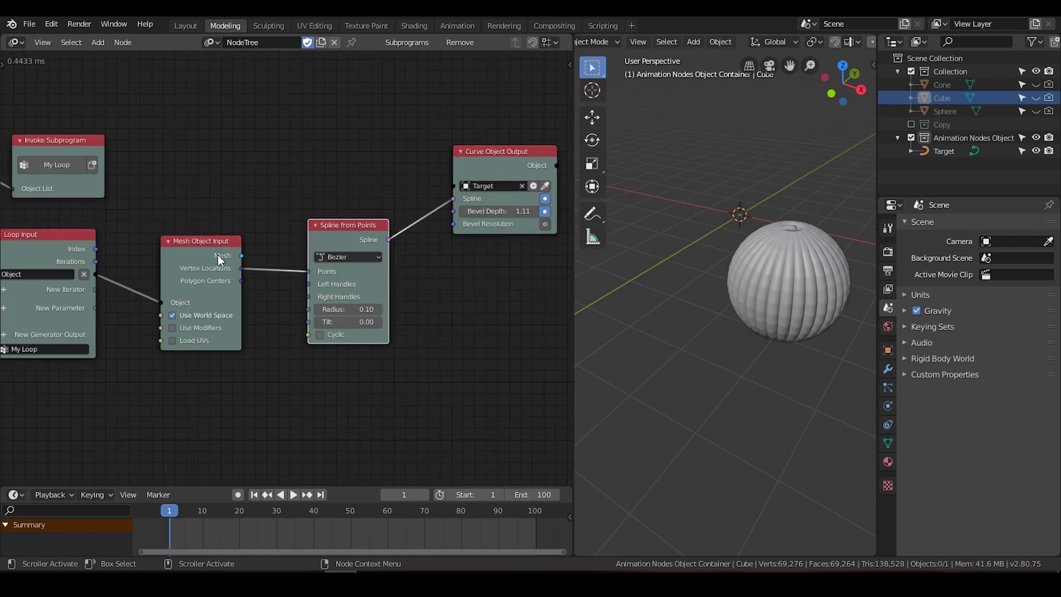
drag(217, 247, 224, 278)
drag(323, 230, 335, 262)
Add a second iterator of type Object List to the Loop Input
middle_drag(207, 254, 297, 231)
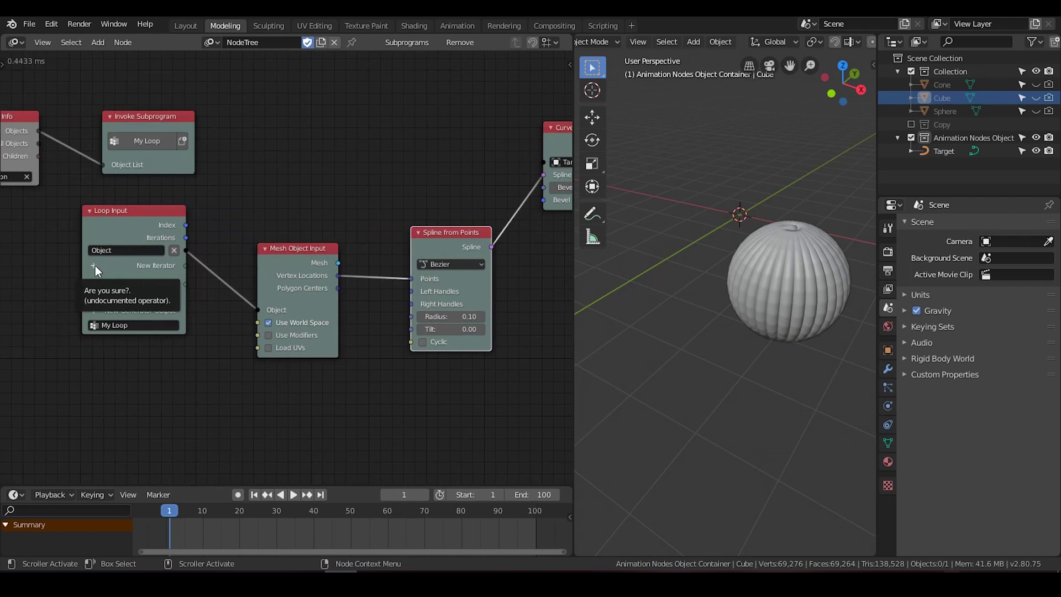
click(94, 265)
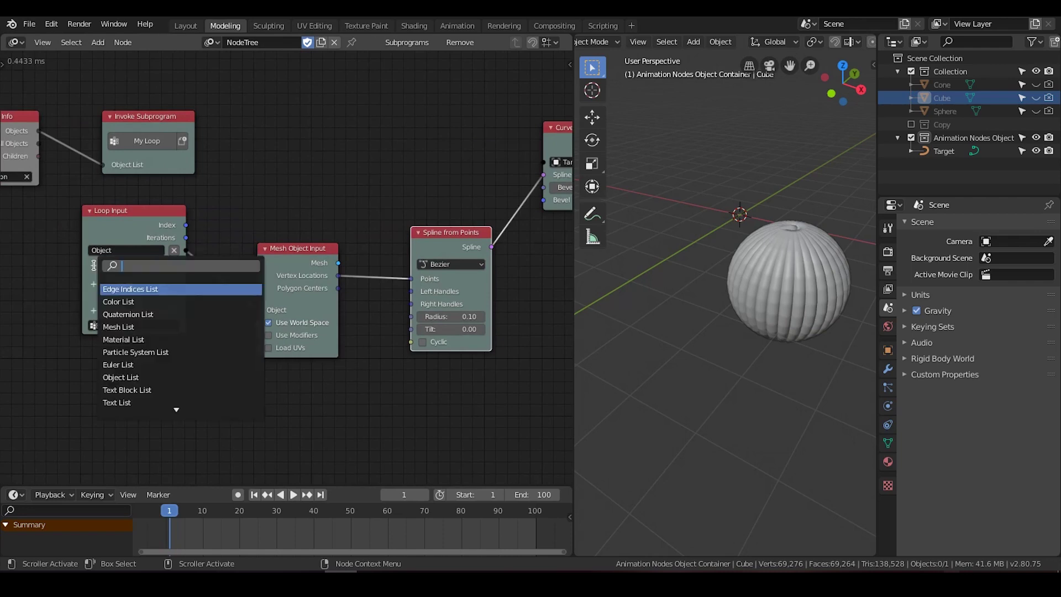
text(object)
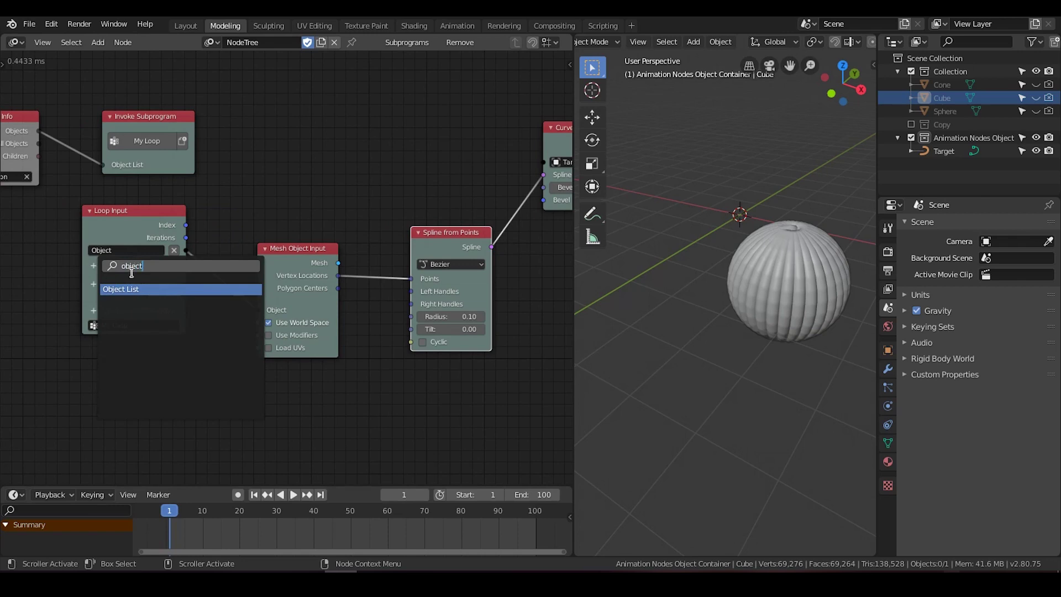
click(137, 289)
Move the Invoke Subprogram and Collection Info nodes up and apart to make room between them
middle_drag(237, 212, 246, 249)
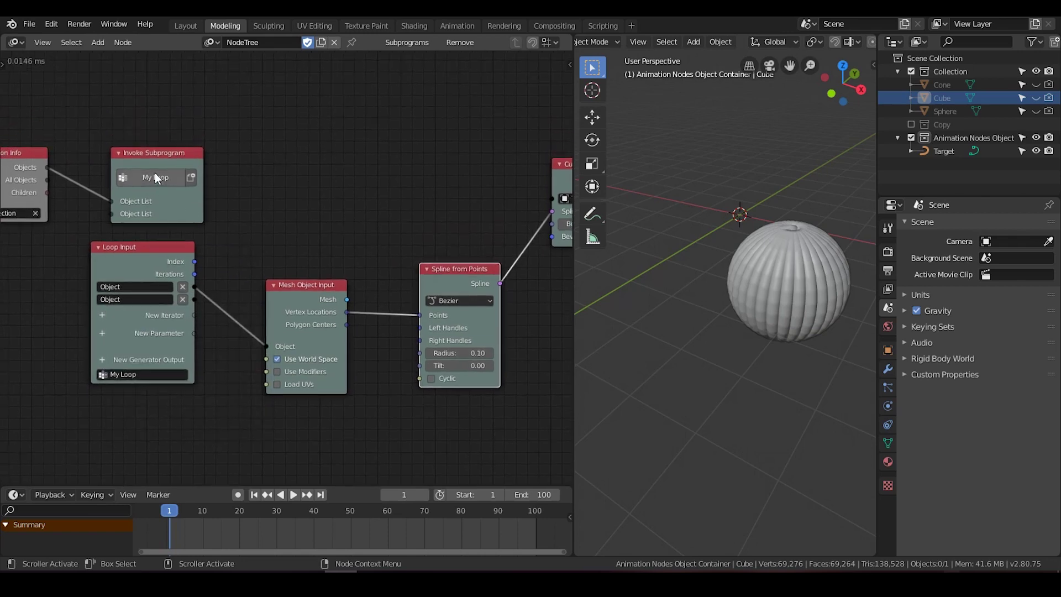
drag(156, 158, 234, 131)
middle_drag(338, 213, 364, 254)
scroll(353, 250, down, 3)
drag(103, 193, 138, 132)
Add an Object Instancer node between Collection Info and Invoke Subprogram
key(ctrl+a)
text(objec)
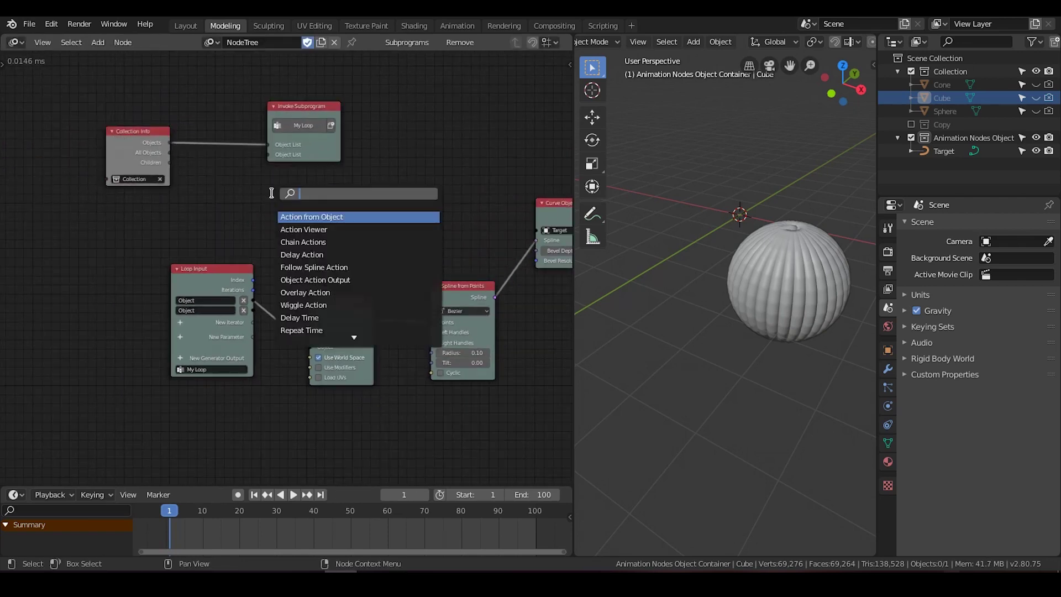
text(t instan)
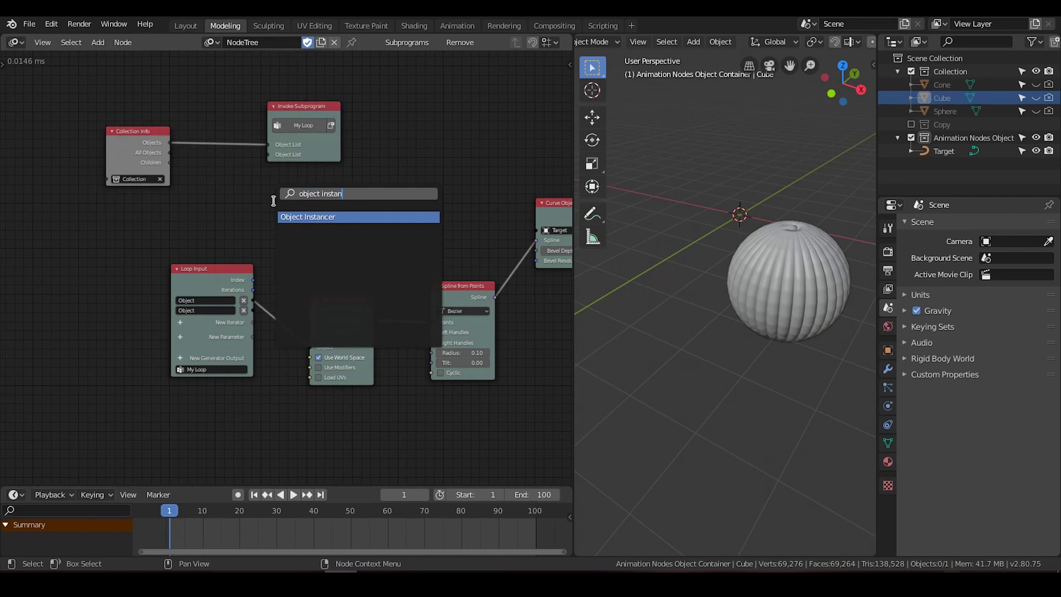
key(Return)
click(159, 135)
scroll(217, 195, up, 3)
middle_drag(217, 195, 247, 215)
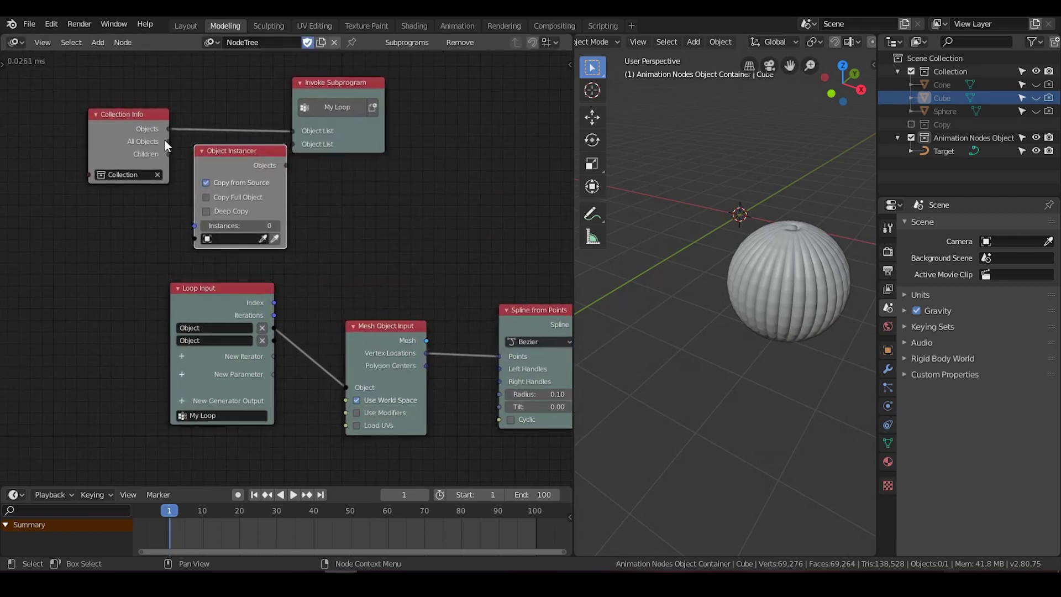
Feed the length of the Collection Info objects list into the Object Instancer's Instances through an expanded Get List Length node
click(168, 134)
drag(168, 134, 193, 228)
drag(128, 121, 16, 93)
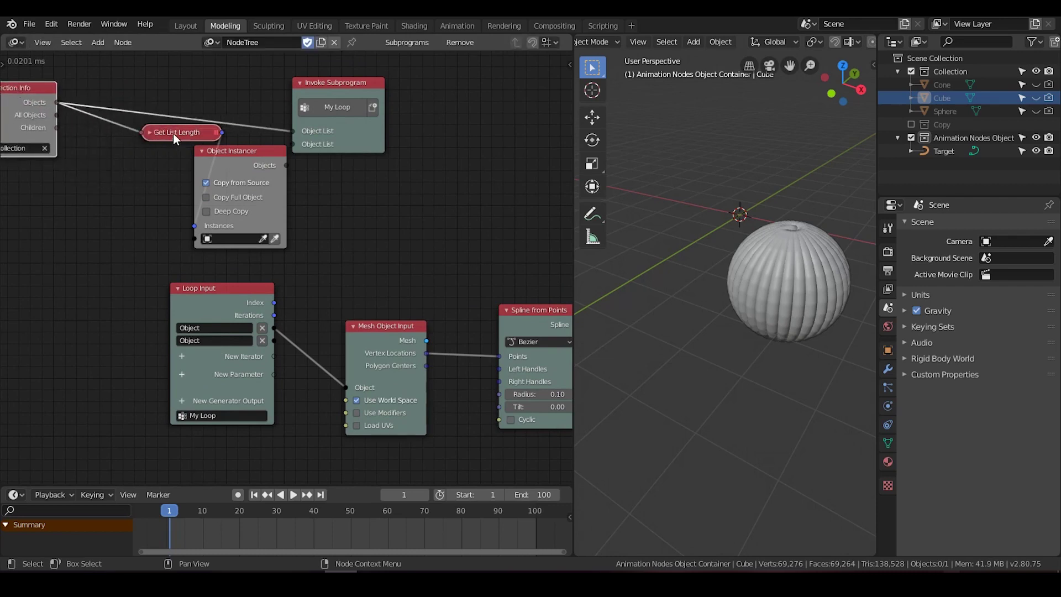
drag(173, 133, 117, 150)
click(94, 149)
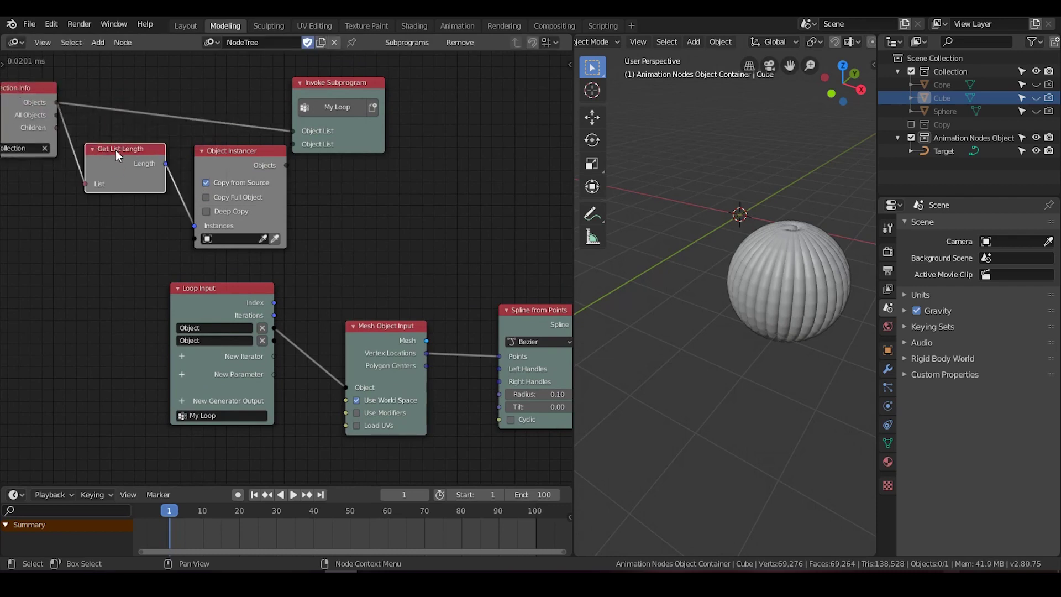
middle_drag(33, 105, 86, 126)
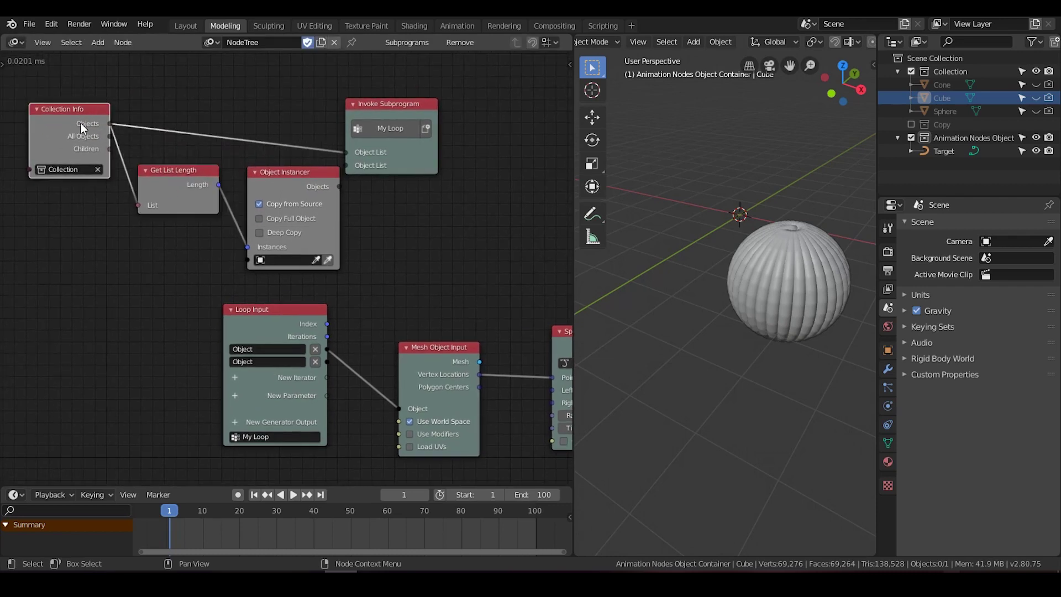
Check the Get List Length output with a temporary Viewer node and delete the viewer
click(944, 111)
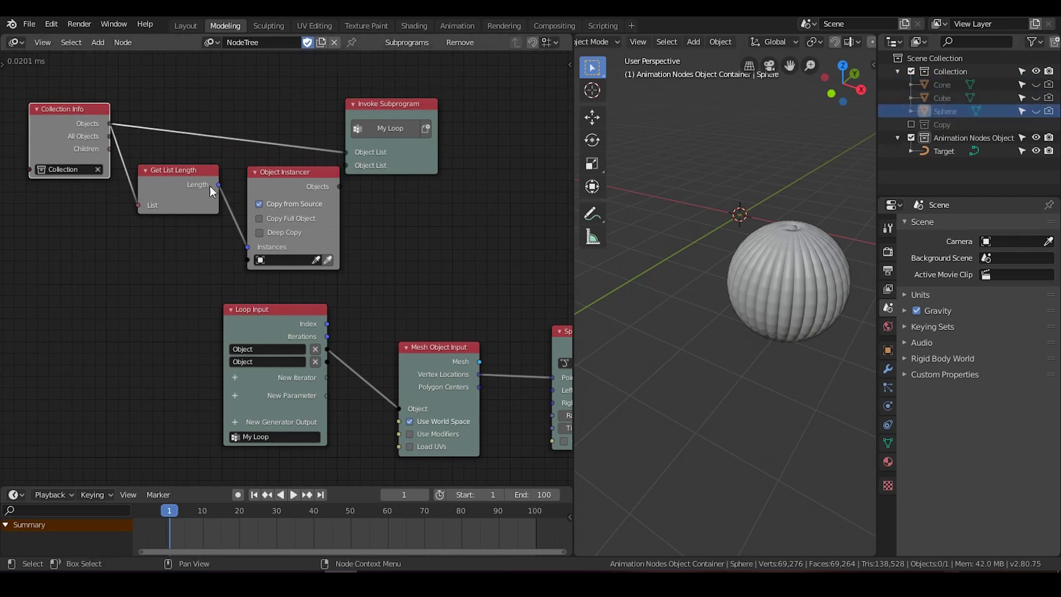
click(177, 187)
key(w)
click(178, 260)
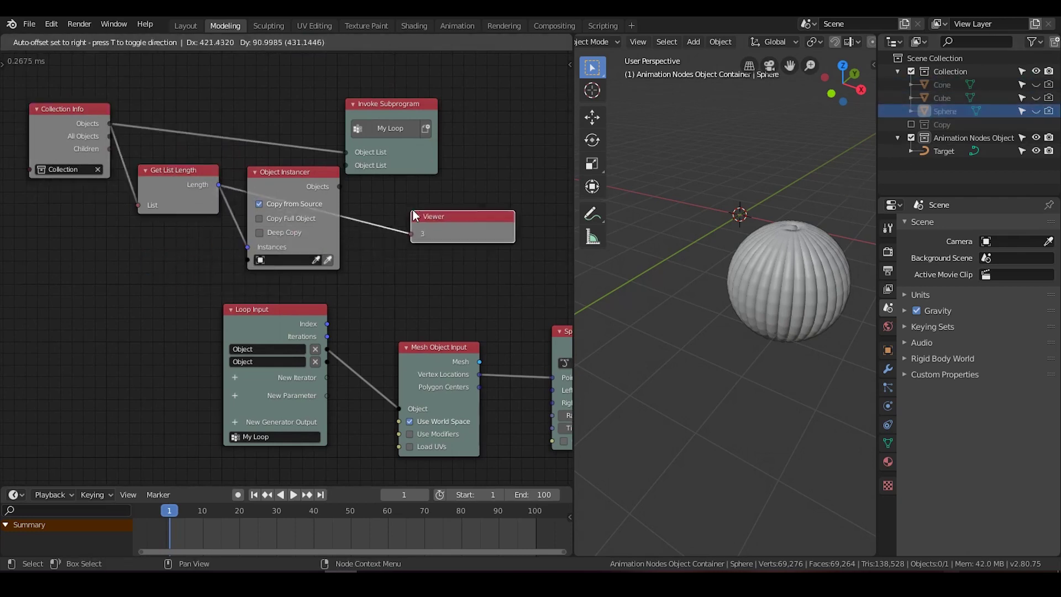
click(415, 210)
key(x)
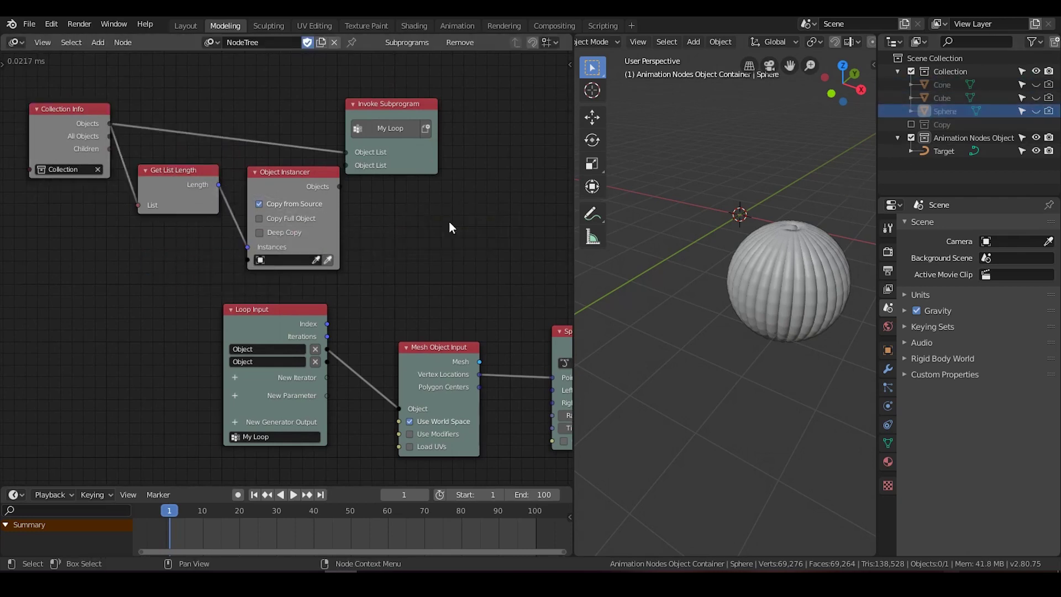
Enable Deep Copy on the Object Instancer and link its Objects output to the second Object List of Invoke Subprogram
click(260, 232)
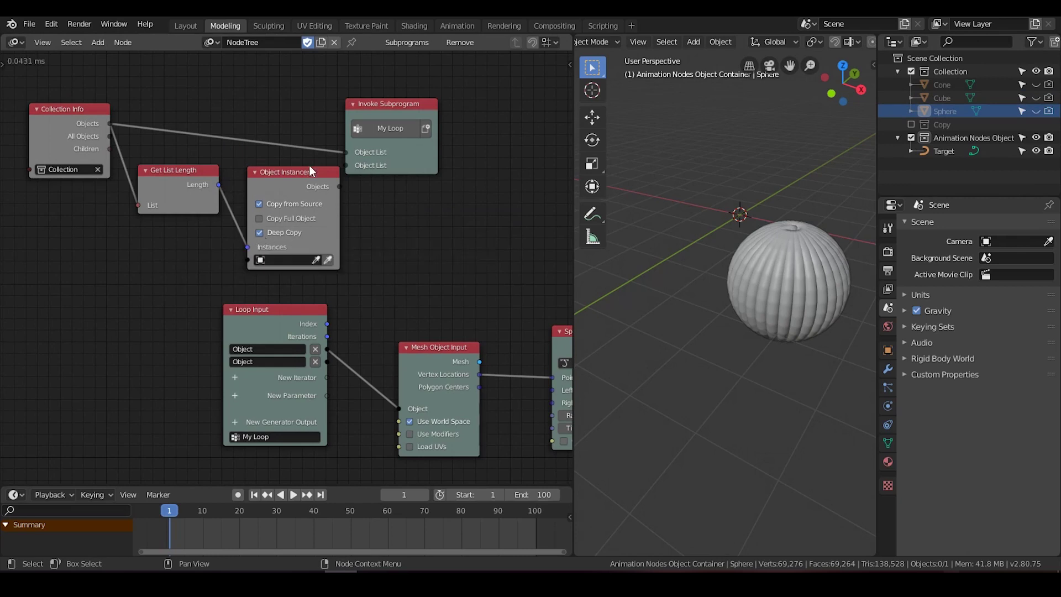
drag(371, 118, 424, 121)
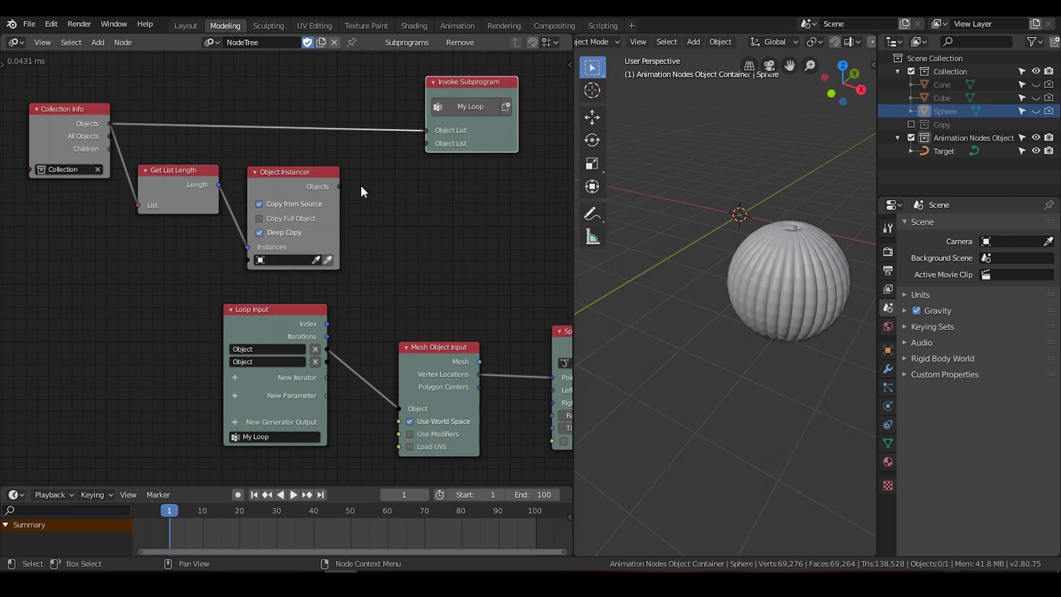
mouse_move(313, 176)
mouse_down()
mouse_move(335, 178)
mouse_move(318, 170)
mouse_up()
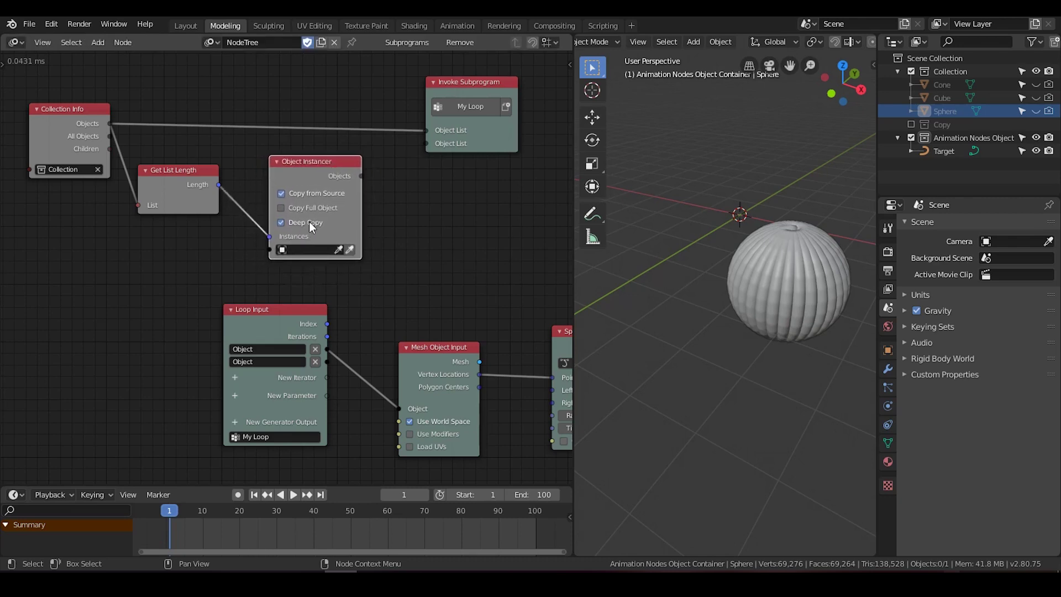
middle_drag(309, 221, 262, 220)
drag(314, 174, 380, 142)
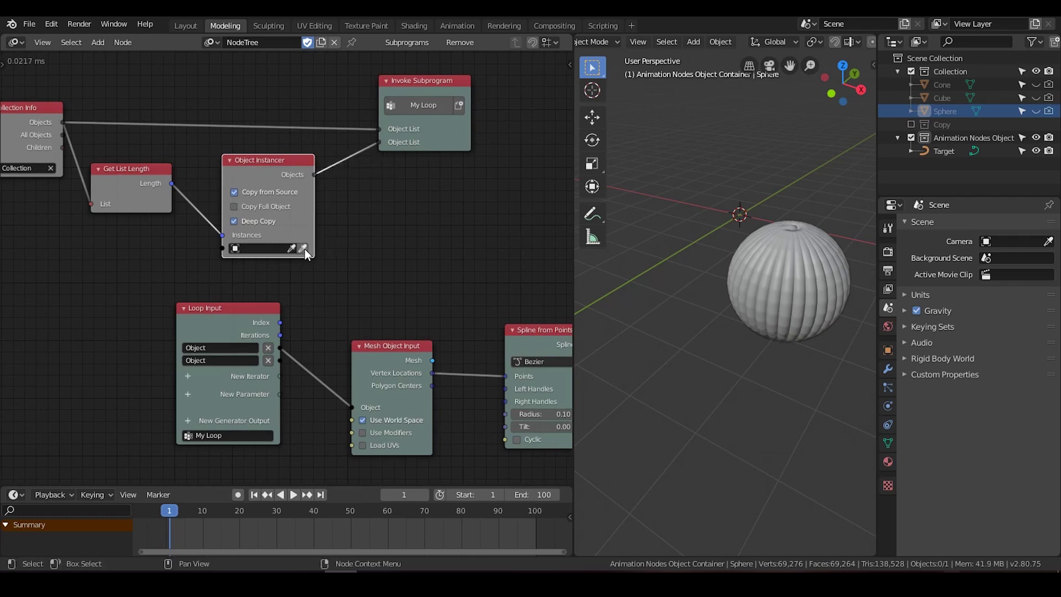
Assign the Target curve as the Object Instancer's source object and enable Copy Full Object
click(944, 152)
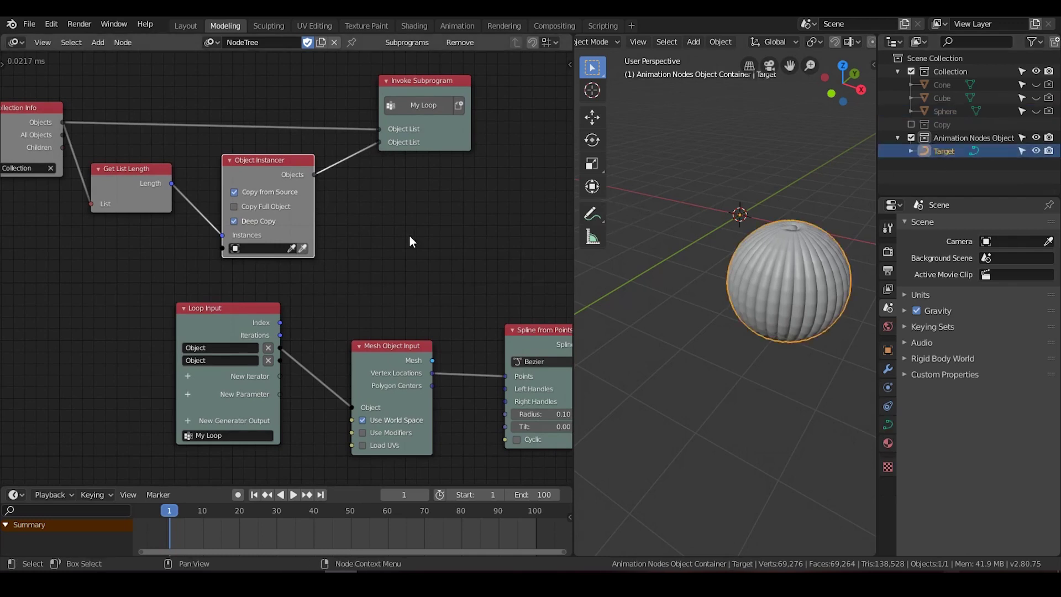
click(305, 247)
middle_drag(382, 254, 301, 230)
scroll(301, 229, down, 1)
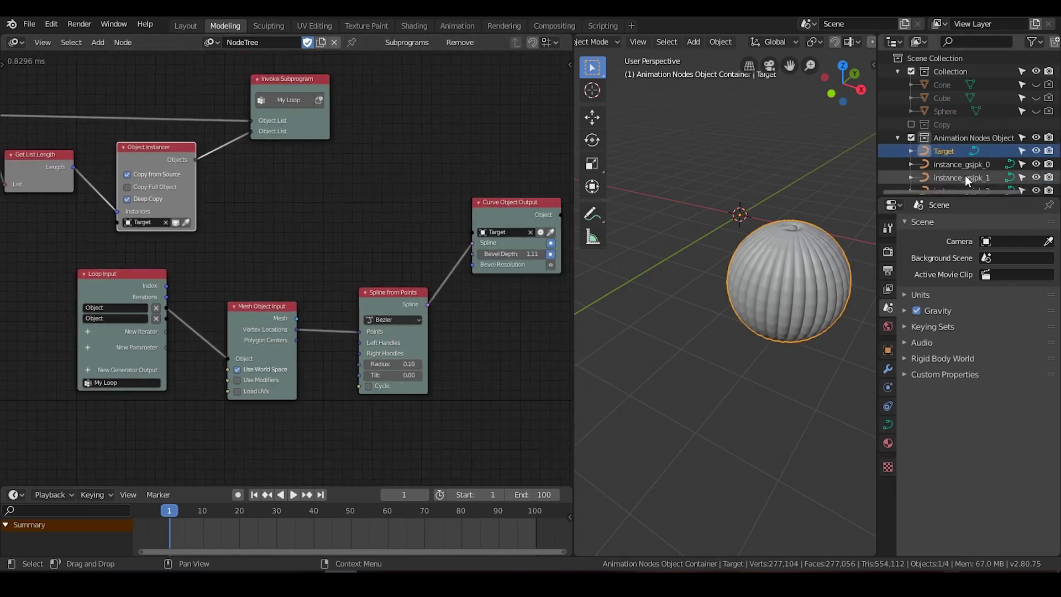
scroll(965, 174, down, 1)
click(127, 188)
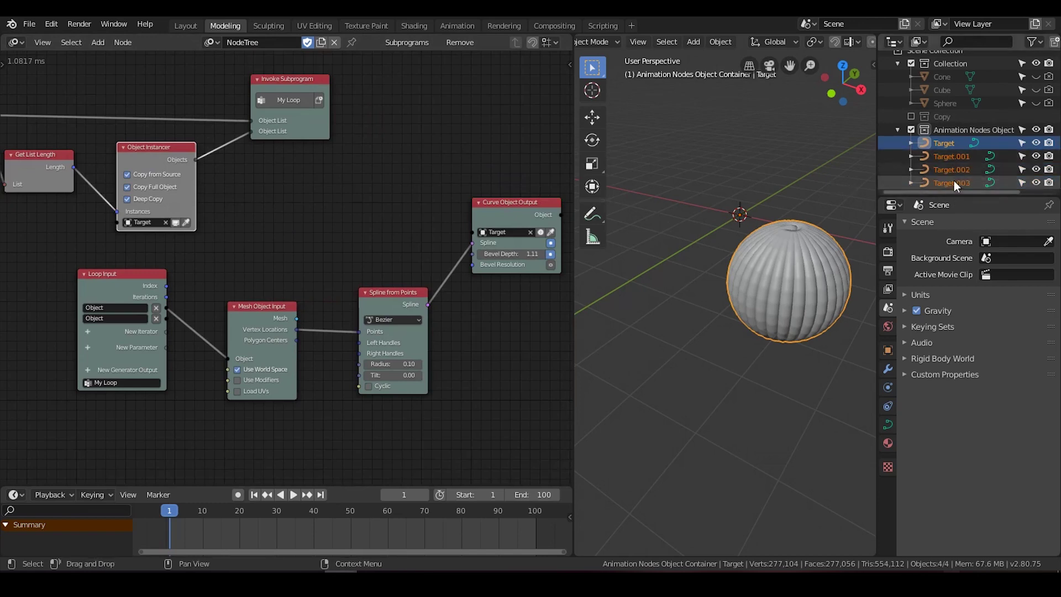
Link the Loop Input's second Object iterator to the Object input of Curve Object Output
middle_drag(415, 270, 406, 242)
drag(158, 290, 468, 207)
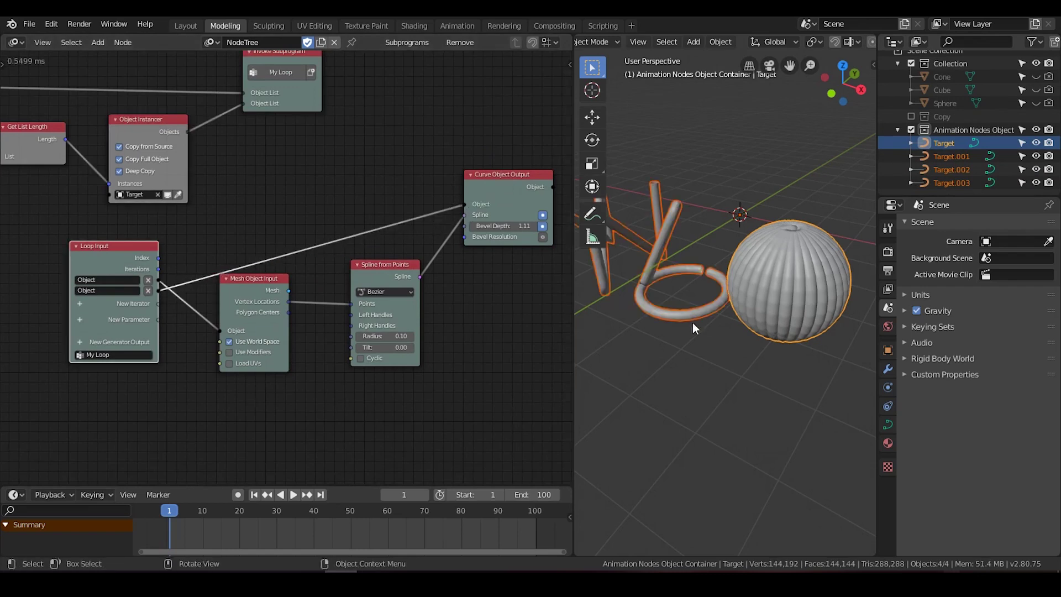
scroll(692, 323, down, 4)
mouse_move(669, 293)
middle_down()
mouse_move(706, 306)
mouse_move(688, 298)
middle_up()
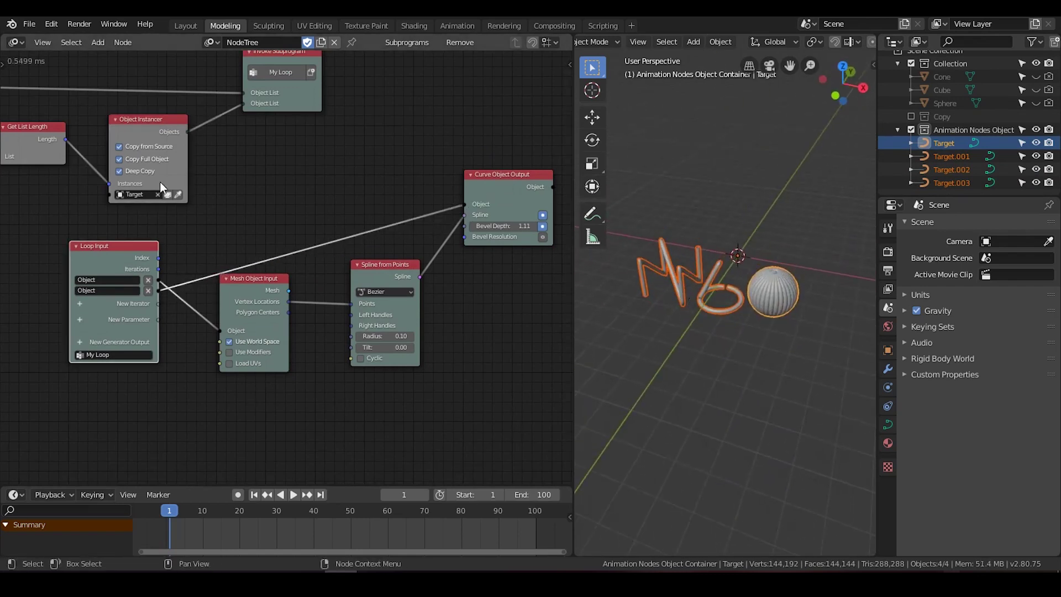
Turn the Object Instancer's Deep Copy off and back on to compare the curves in the viewport
click(118, 170)
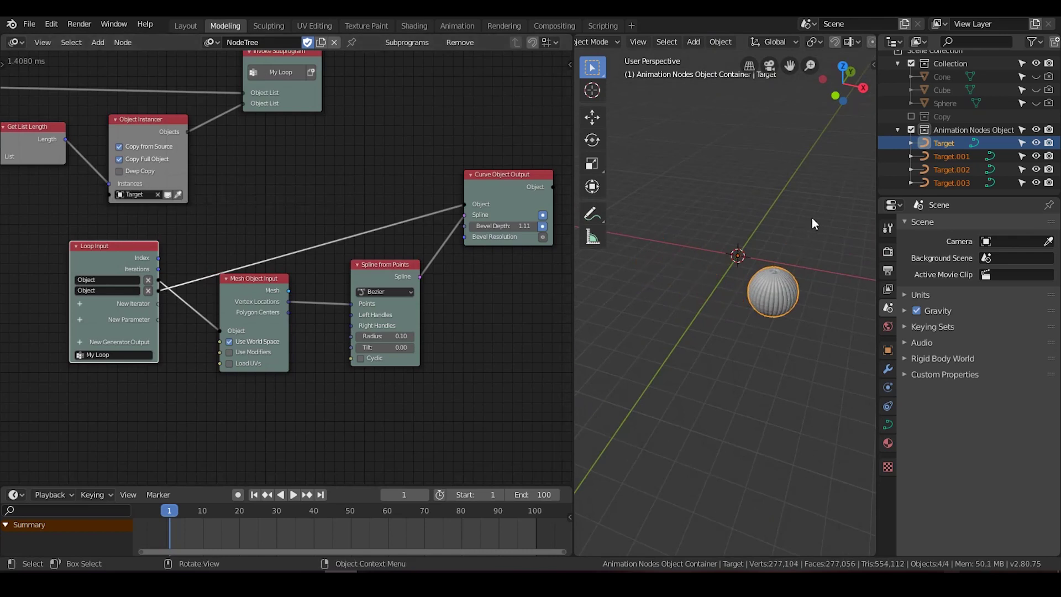
click(119, 172)
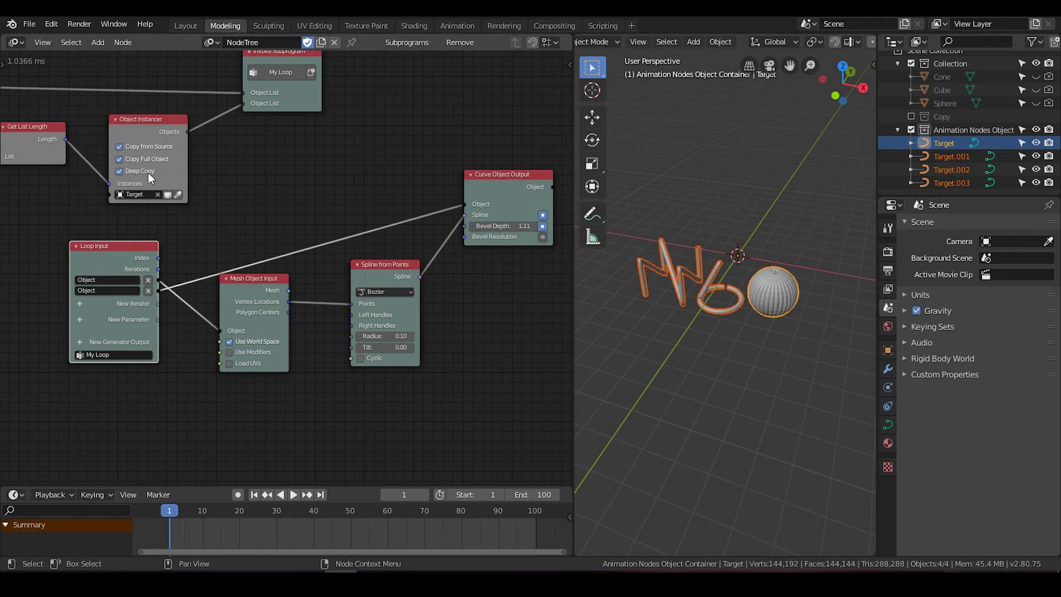
Reposition the Curve Object Output and Loop Input nodes slightly to tidy the node tree
middle_drag(368, 240, 343, 227)
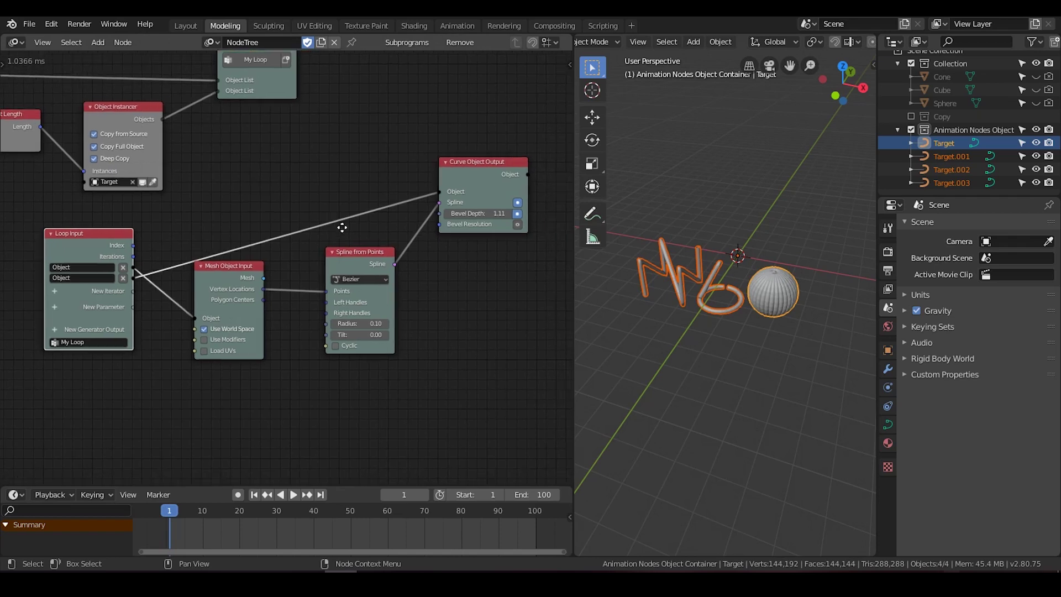
drag(475, 174, 492, 181)
scroll(298, 245, down, 3)
middle_drag(263, 228, 306, 248)
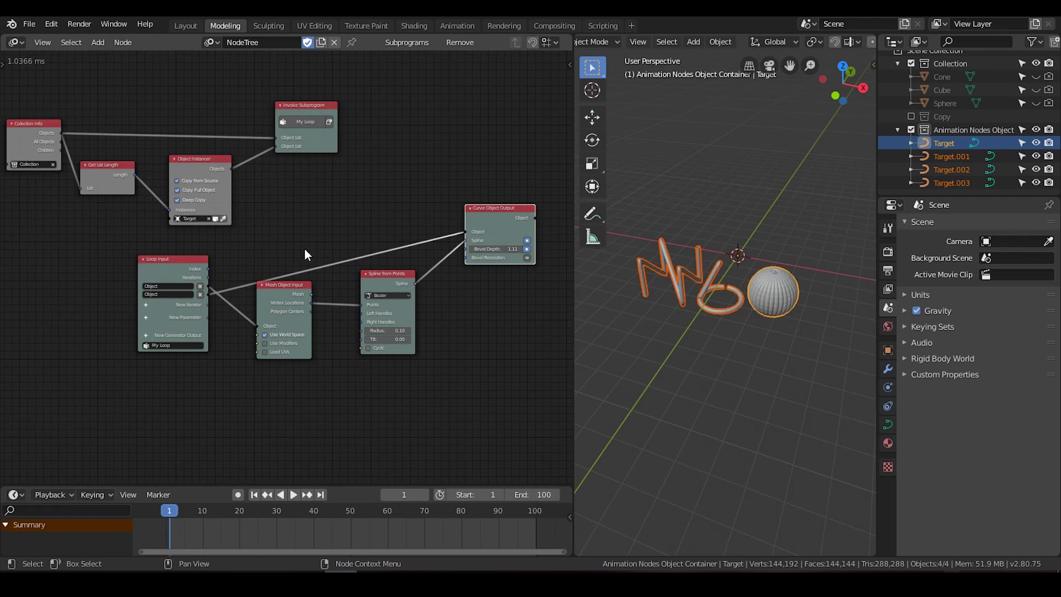
mouse_move(179, 260)
mouse_down()
mouse_move(190, 270)
mouse_move(141, 255)
mouse_move(174, 256)
mouse_move(174, 247)
mouse_up()
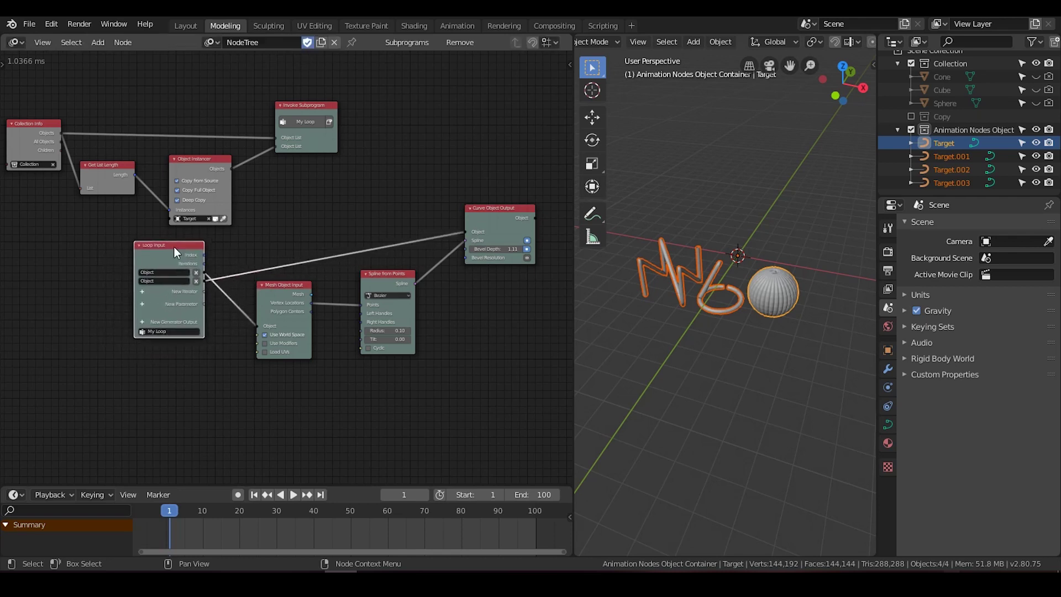